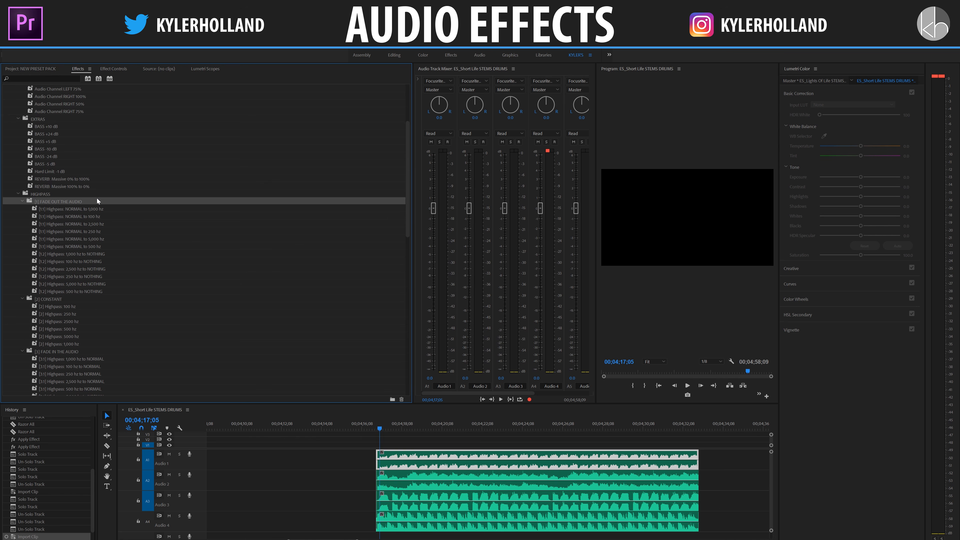
Step: Examine the audio effect presets and the contents list on the Audio Preset Pack's product page
{"action": "scroll", "coordinate": [97, 198], "scroll_direction": "down", "scroll_amount": 5}
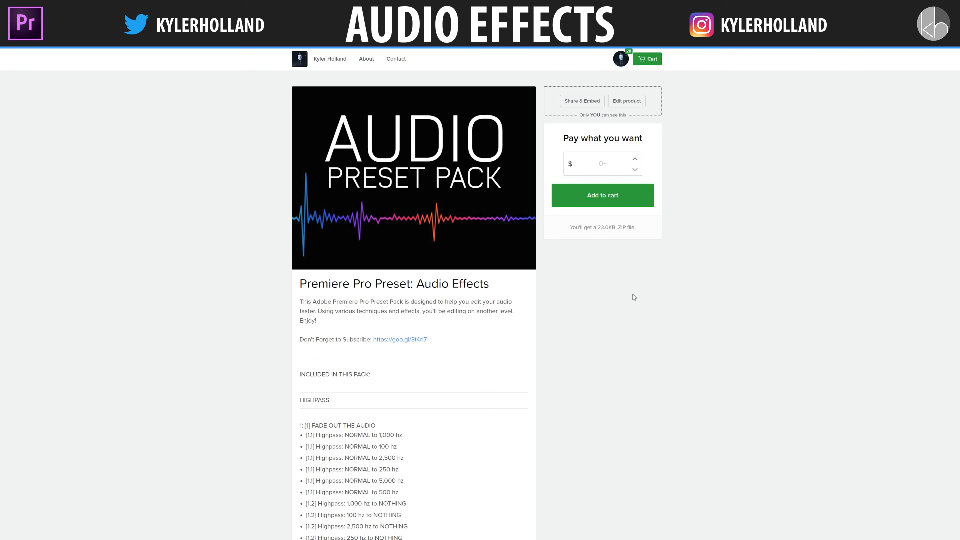
{"action": "scroll", "coordinate": [634, 296], "scroll_direction": "down", "scroll_amount": 2}
{"action": "scroll", "coordinate": [634, 296], "scroll_direction": "down", "scroll_amount": 10}
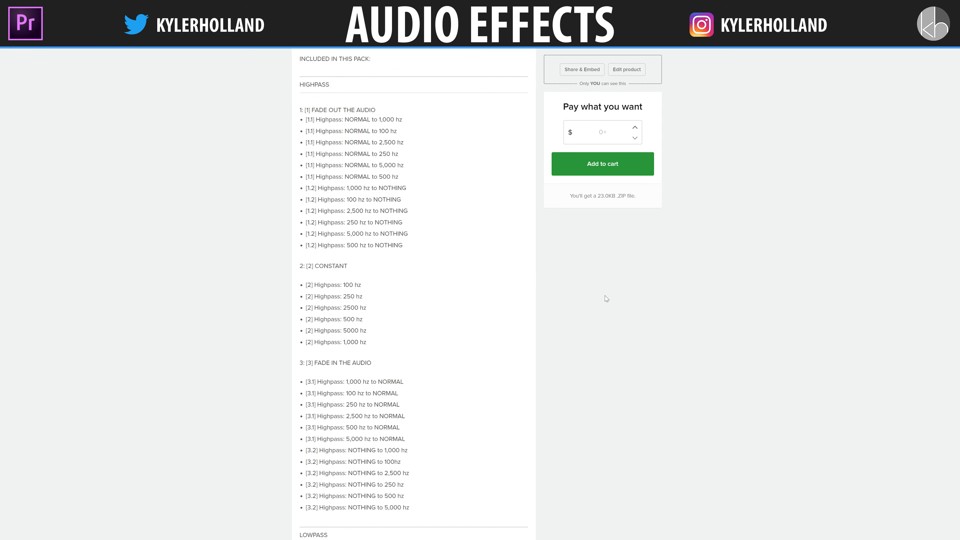
{"action": "scroll", "coordinate": [604, 296], "scroll_direction": "down", "scroll_amount": 13}
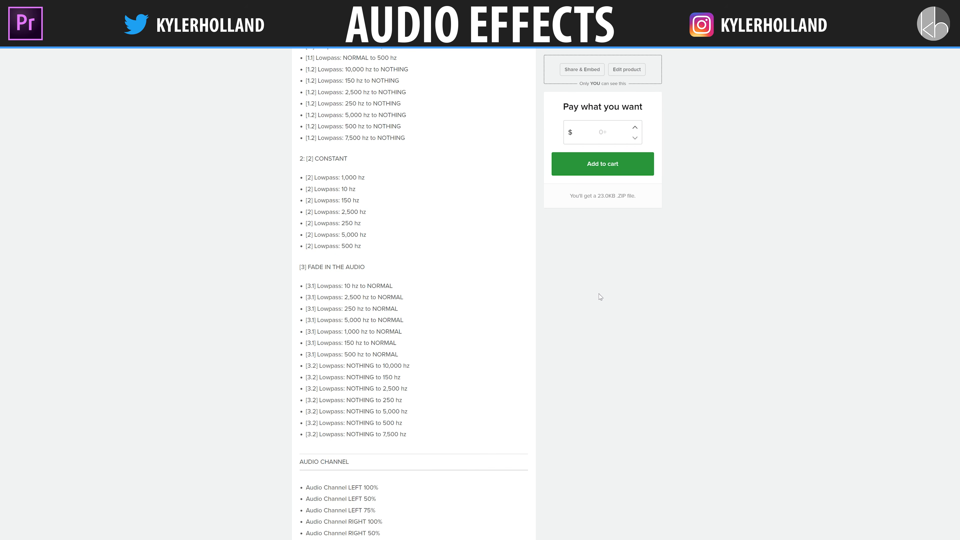
{"action": "scroll", "coordinate": [593, 310], "scroll_direction": "up", "scroll_amount": 17}
{"action": "scroll", "coordinate": [588, 323], "scroll_direction": "up", "scroll_amount": 7}
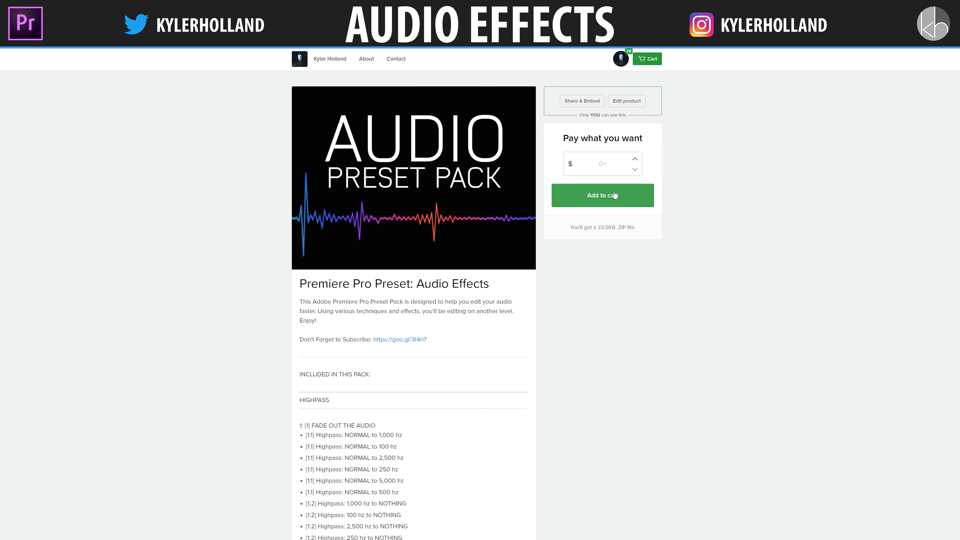
Step: Set the pay-what-you-want price to $0.00 and add the Premiere Pro Audio Effects preset pack to the cart
{"action": "left_click", "coordinate": [637, 160]}
{"action": "left_click", "coordinate": [636, 160]}
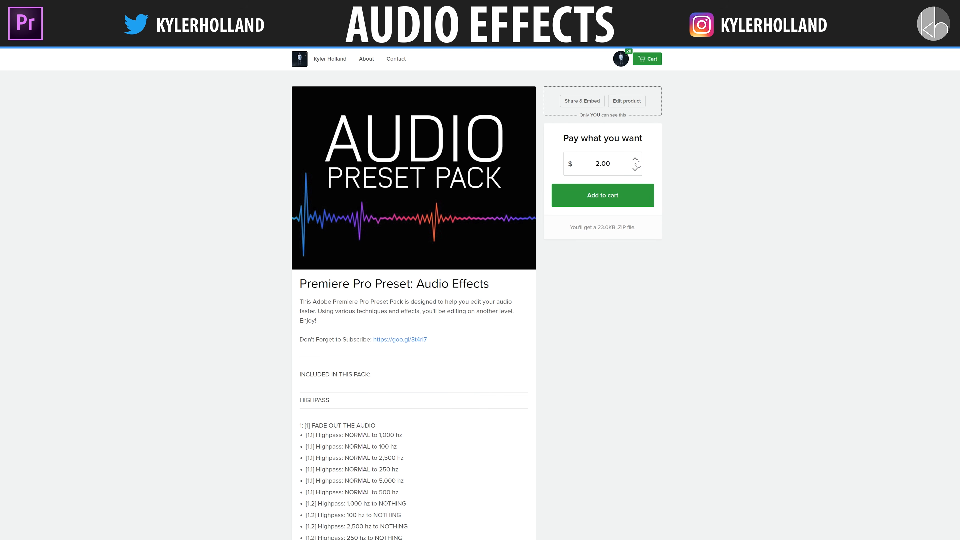
{"action": "left_click", "coordinate": [636, 160]}
{"action": "left_click", "coordinate": [636, 160]}
{"action": "left_click", "coordinate": [637, 160]}
{"action": "left_click", "coordinate": [637, 160]}
{"action": "left_click", "coordinate": [637, 169]}
{"action": "left_click", "coordinate": [637, 169]}
{"action": "left_click", "coordinate": [637, 169]}
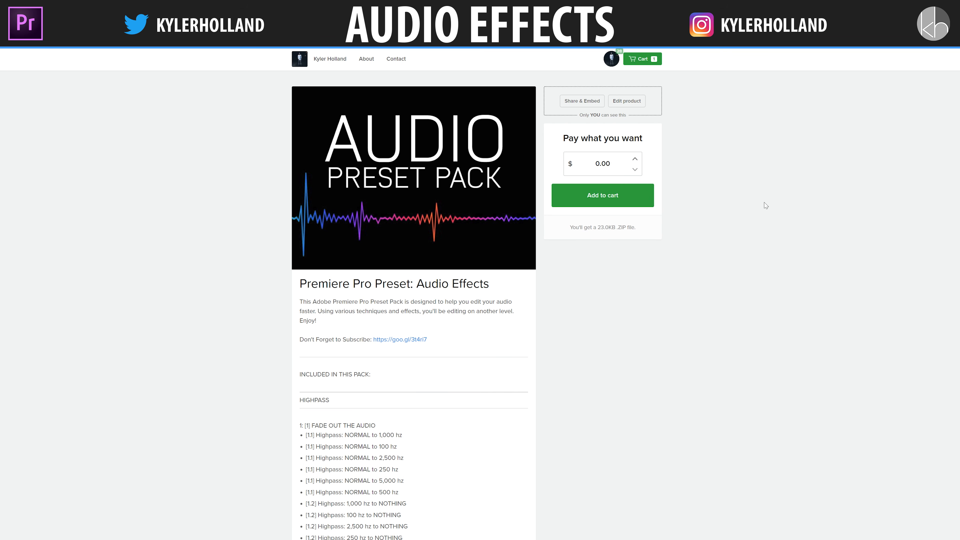
{"action": "left_click", "coordinate": [624, 205]}
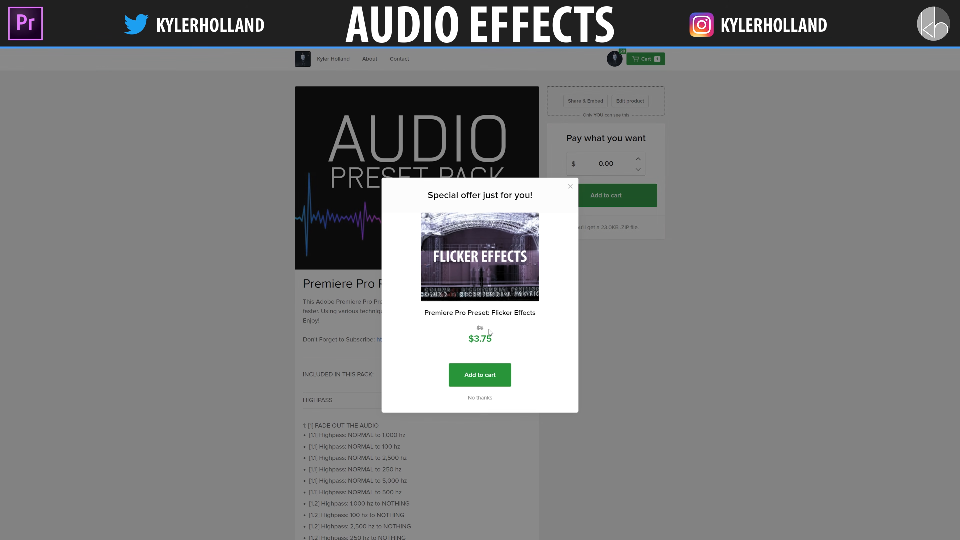
Step: Complete the checkout without the Flicker Effects offer and download the Audio Effects preset ZIP file
{"action": "left_click", "coordinate": [488, 400]}
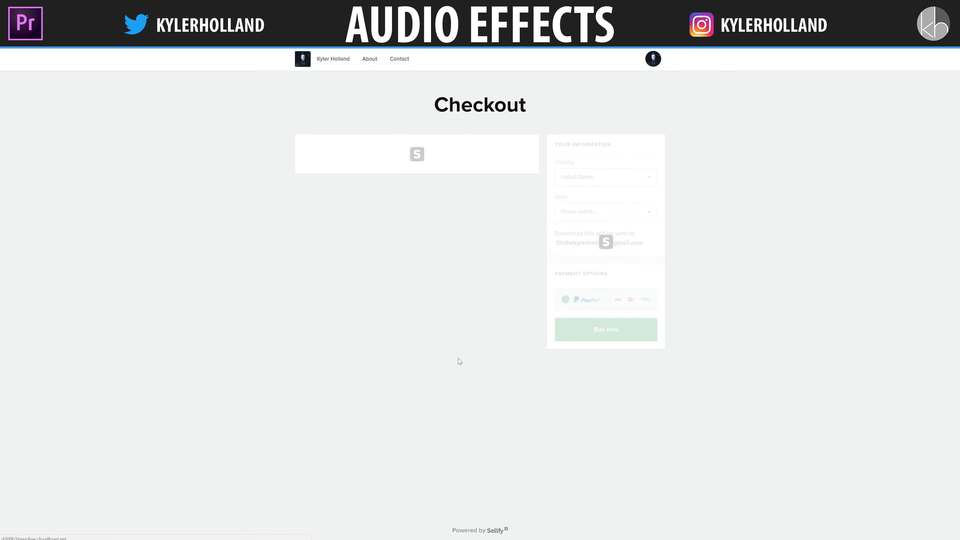
{"action": "left_click", "coordinate": [602, 282]}
{"action": "left_click", "coordinate": [603, 281]}
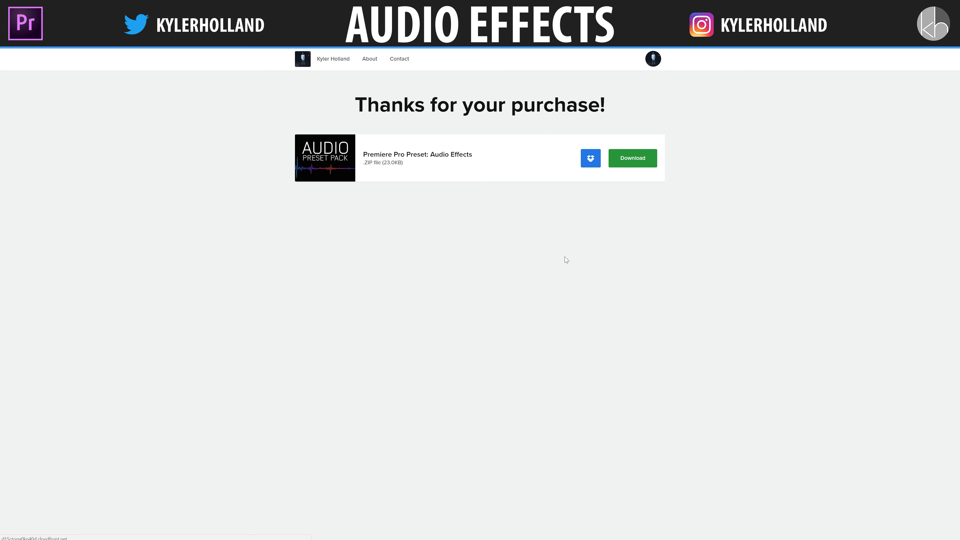
{"action": "left_click", "coordinate": [635, 164]}
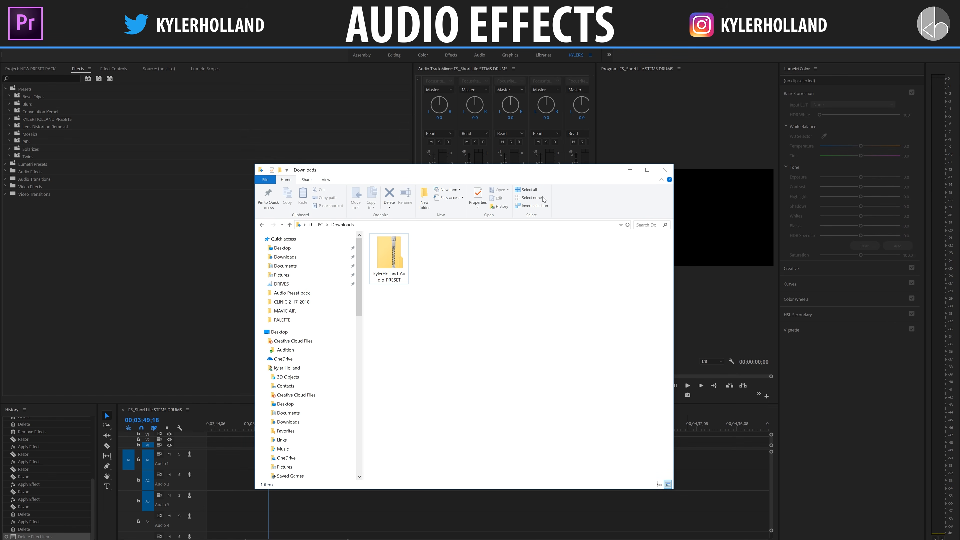
Step: Extract the KylerHolland_Audio_PRESET ZIP in Downloads to the suggested destination folder
{"action": "left_click", "coordinate": [386, 269]}
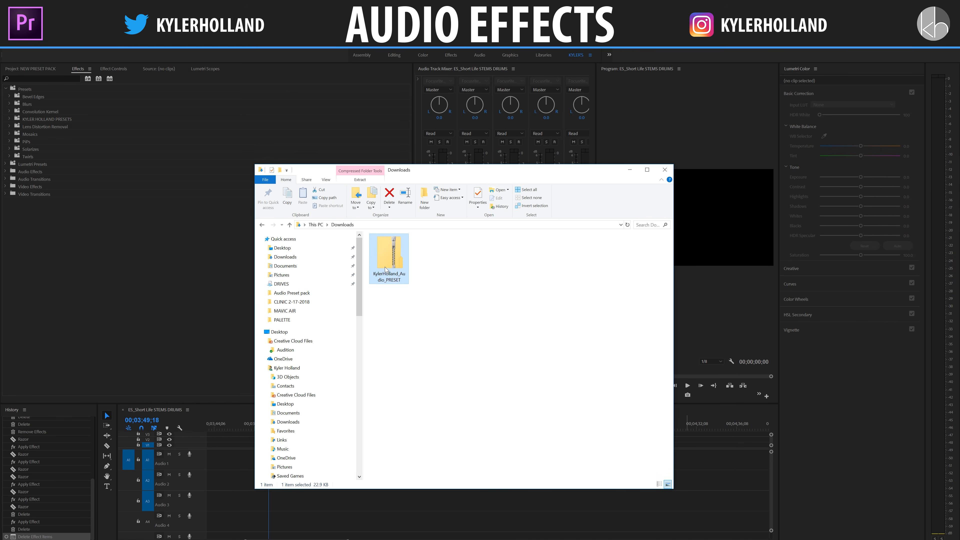
{"action": "right_click", "coordinate": [385, 269]}
{"action": "left_click", "coordinate": [408, 295]}
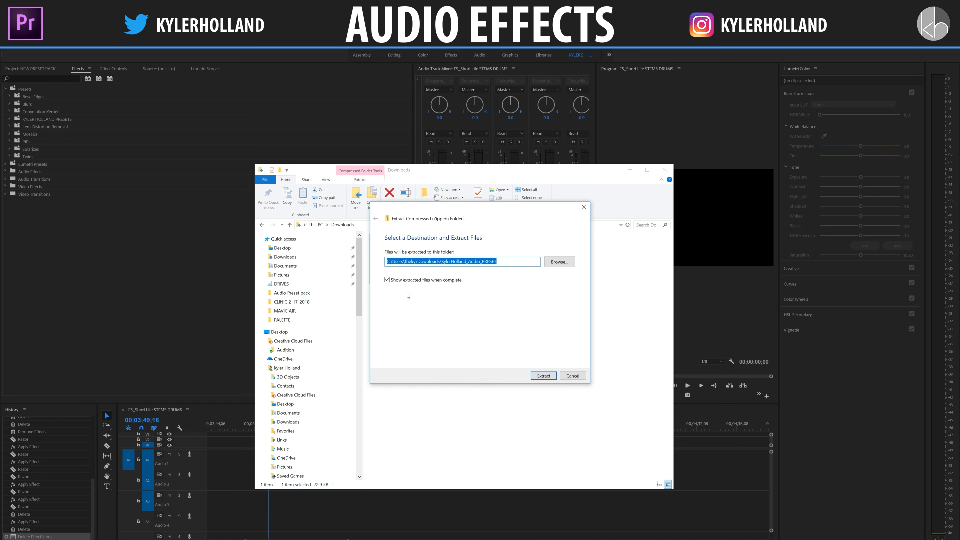
{"action": "left_click", "coordinate": [542, 375]}
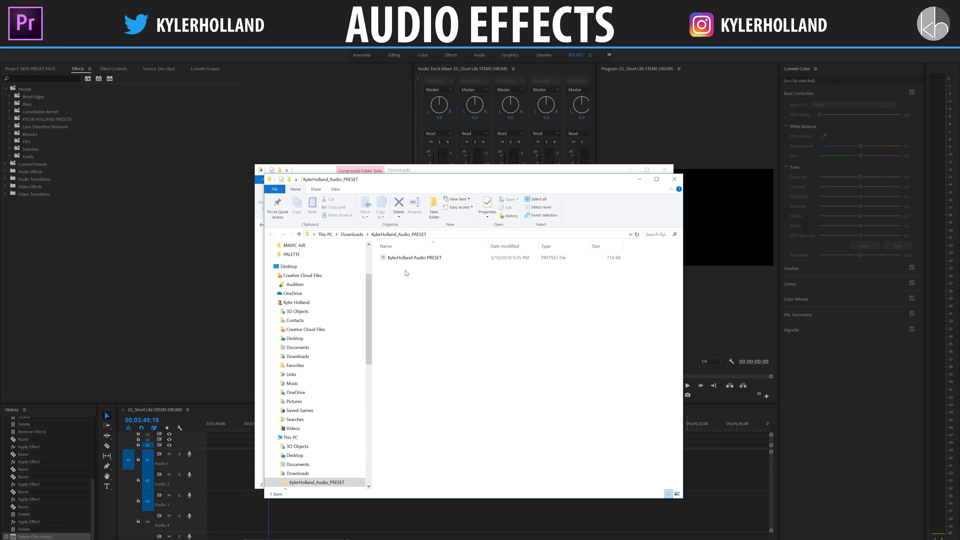
Step: Switch to Premiere Pro and import the KylerHolland Audio PRESET file from the extracted Downloads folder into the effect presets
{"action": "left_click", "coordinate": [188, 271]}
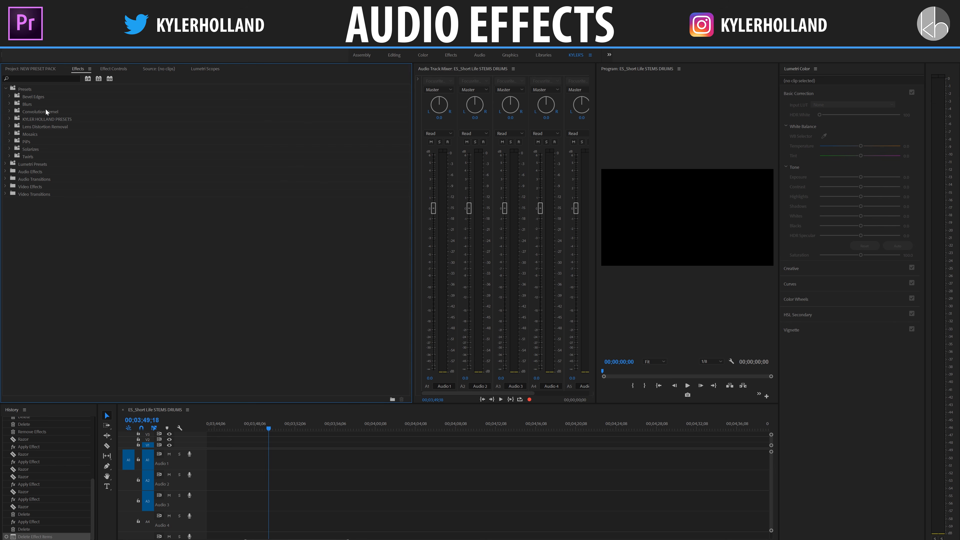
{"action": "right_click", "coordinate": [24, 90]}
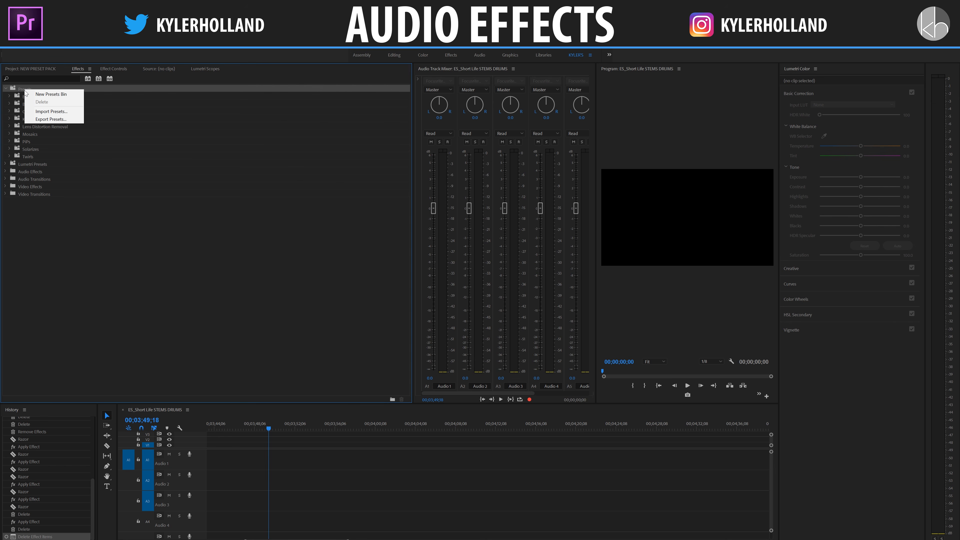
{"action": "left_click", "coordinate": [47, 111]}
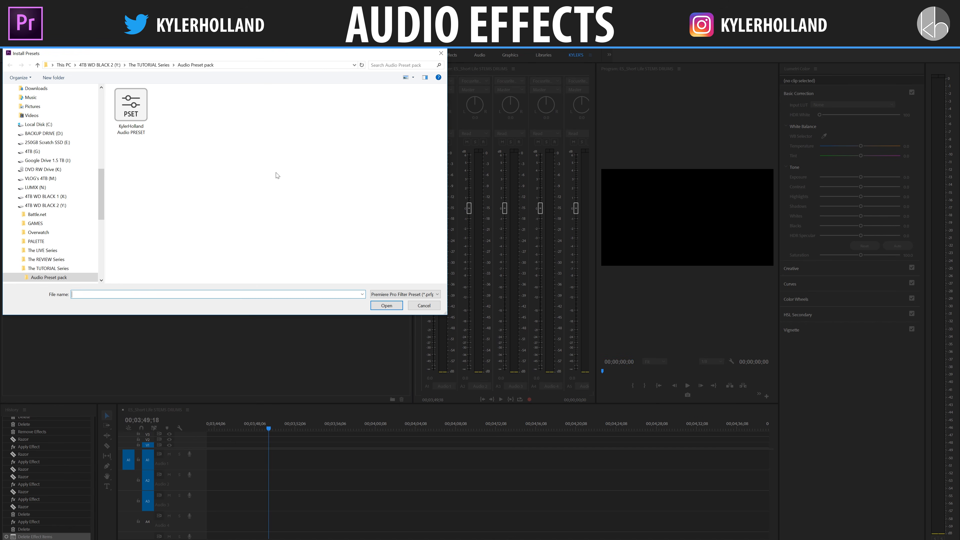
{"action": "left_click", "coordinate": [51, 142]}
{"action": "left_click", "coordinate": [43, 127]}
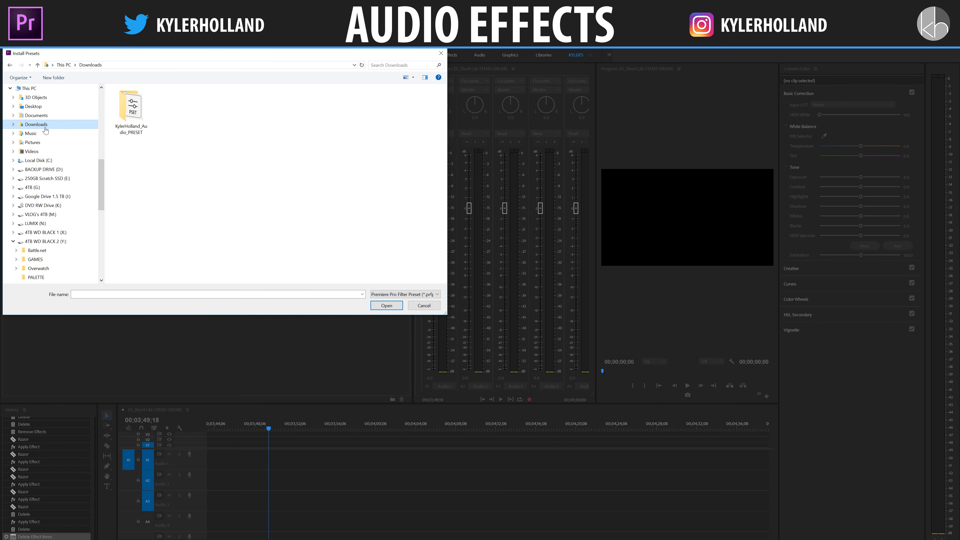
{"action": "double_click", "coordinate": [143, 120]}
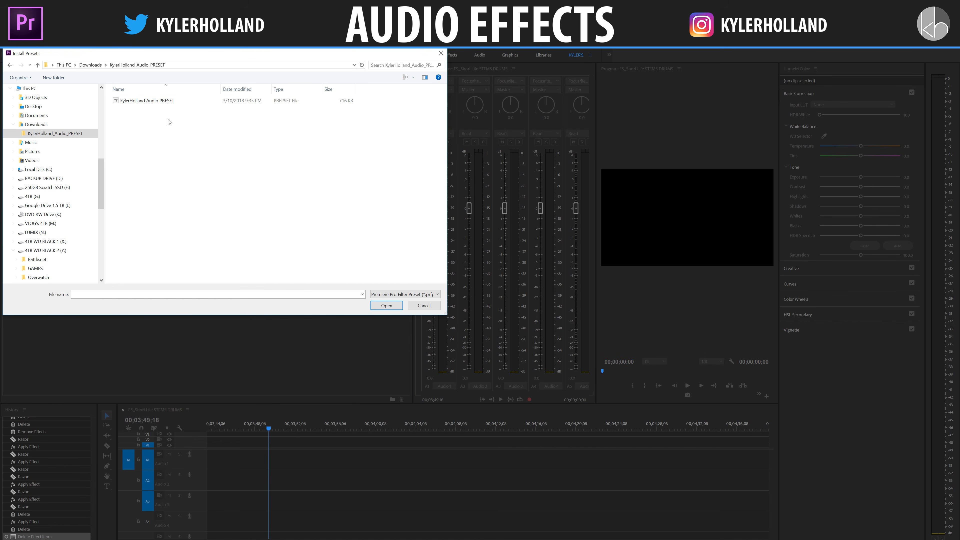
{"action": "left_click", "coordinate": [167, 103]}
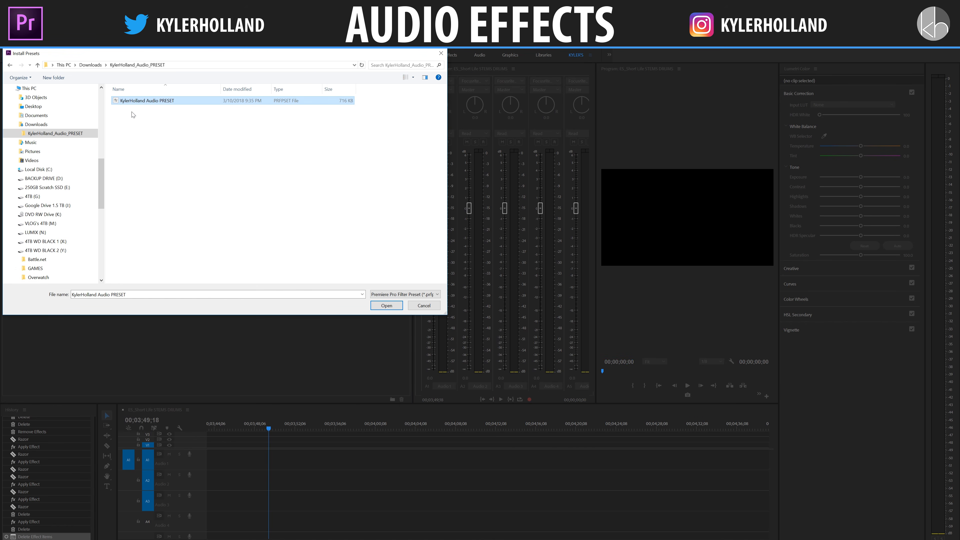
{"action": "left_click", "coordinate": [383, 308]}
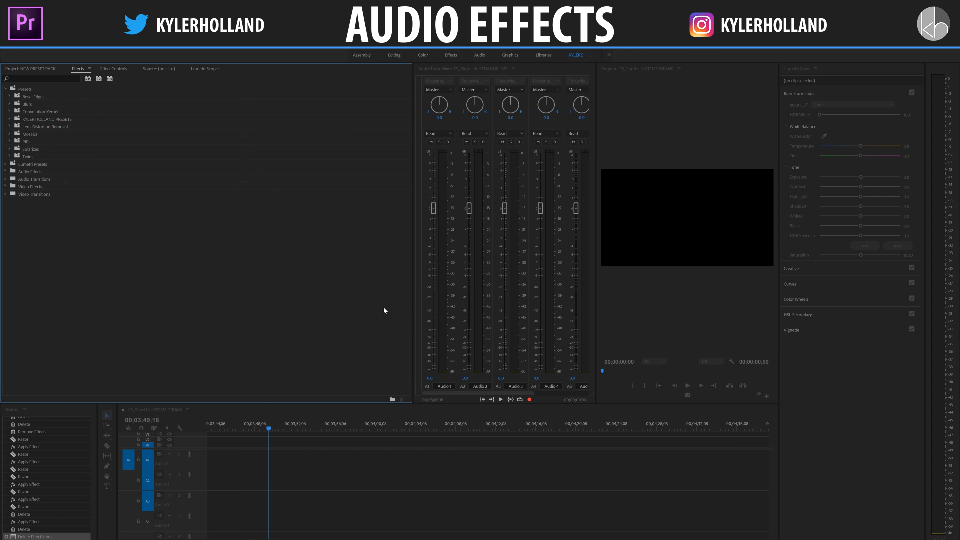
Step: Expand the imported AUDIO EFFECTS bin with its HIGHPASS and LOWPASS folders and examine the presets inside
{"action": "left_click", "coordinate": [10, 119]}
{"action": "left_click", "coordinate": [14, 126]}
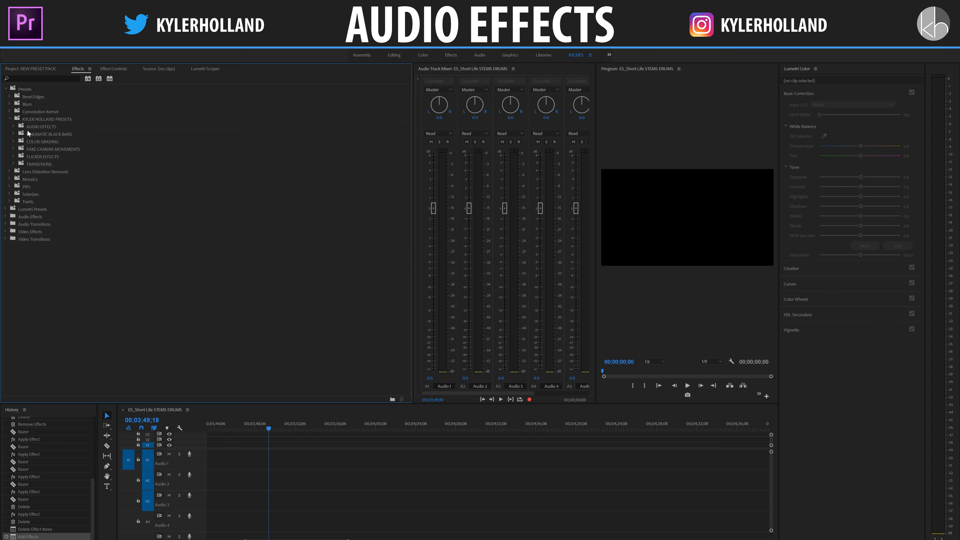
{"action": "left_click", "coordinate": [14, 127]}
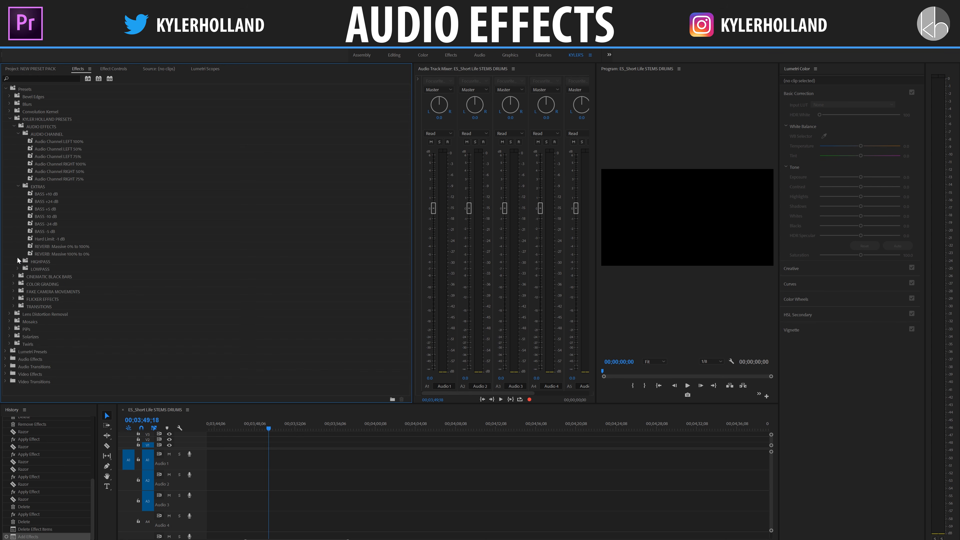
{"action": "left_click", "coordinate": [18, 261]}
{"action": "scroll", "coordinate": [29, 260], "scroll_direction": "down", "scroll_amount": 5}
{"action": "scroll", "coordinate": [29, 260], "scroll_direction": "down", "scroll_amount": 3}
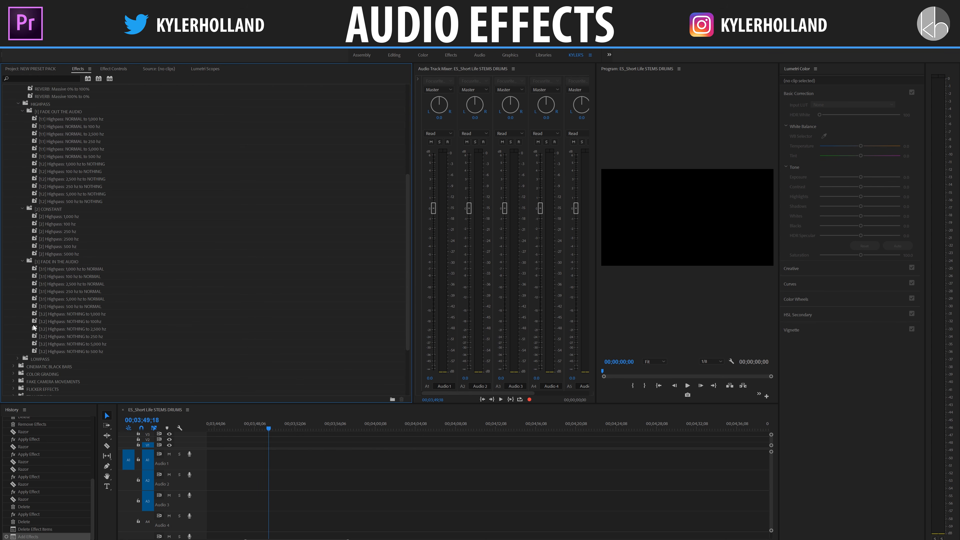
{"action": "left_click", "coordinate": [17, 359]}
{"action": "scroll", "coordinate": [45, 313], "scroll_direction": "down", "scroll_amount": 1}
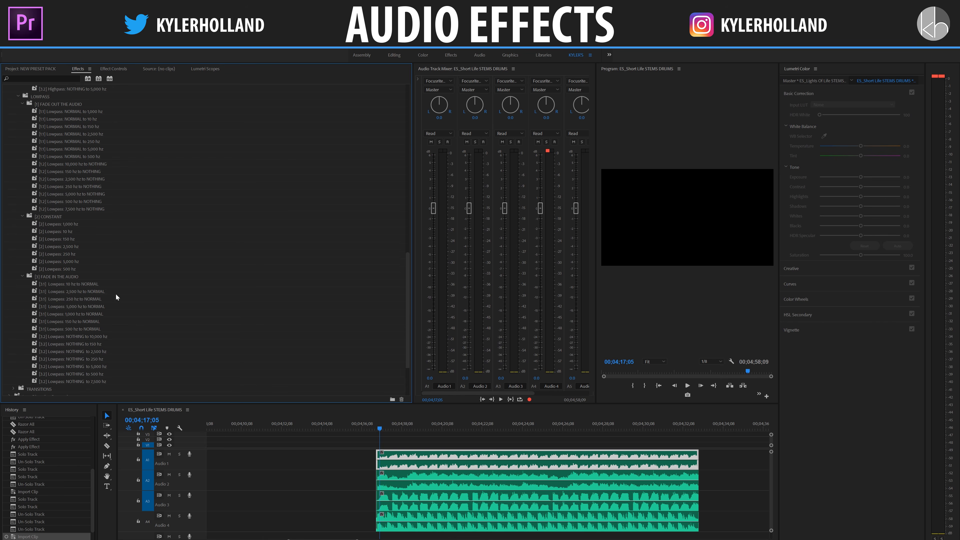
{"action": "scroll", "coordinate": [122, 290], "scroll_direction": "up", "scroll_amount": 6}
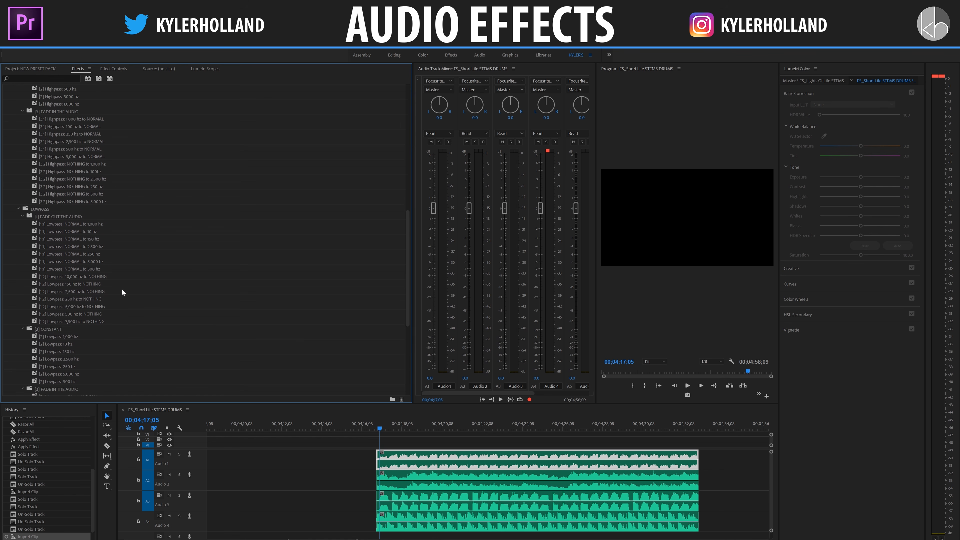
{"action": "scroll", "coordinate": [122, 290], "scroll_direction": "up", "scroll_amount": 6}
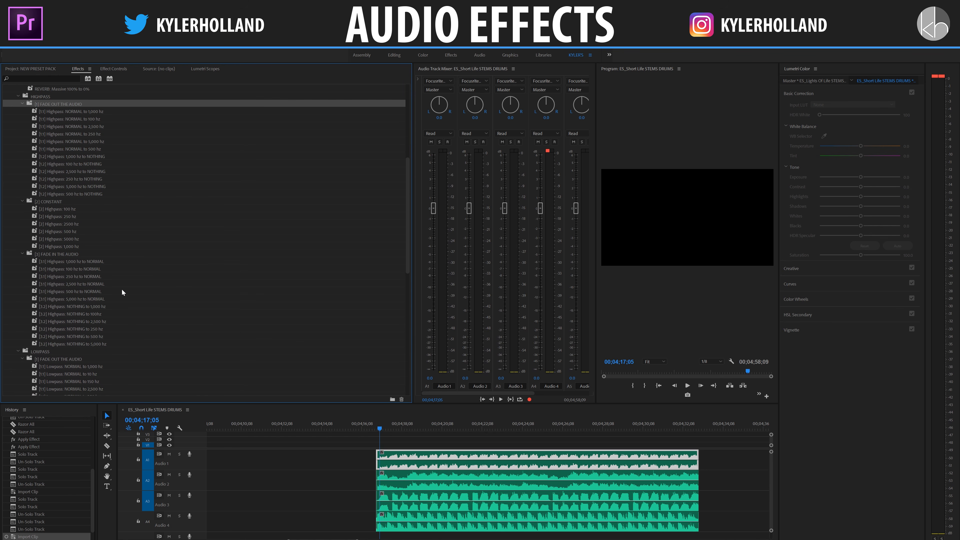
{"action": "scroll", "coordinate": [122, 287], "scroll_direction": "up", "scroll_amount": 3}
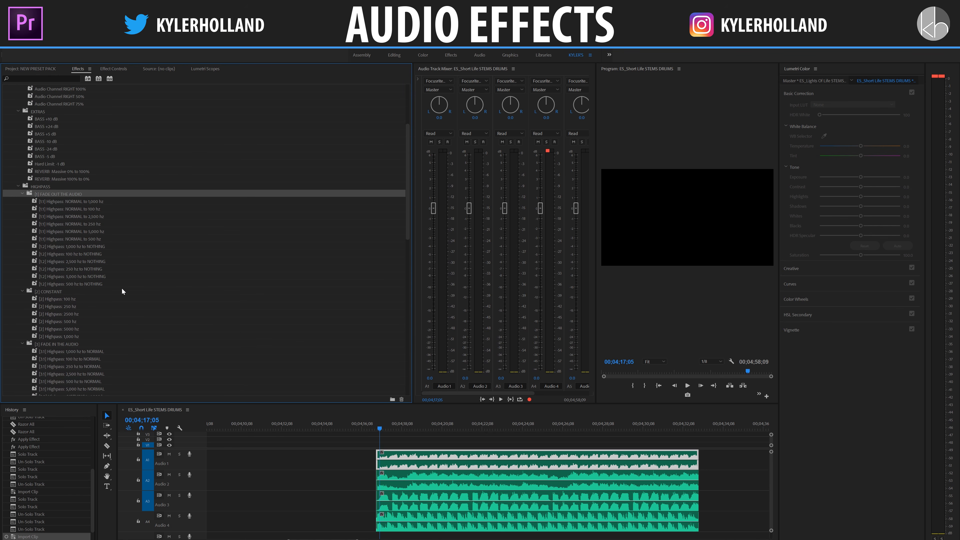
{"action": "scroll", "coordinate": [121, 288], "scroll_direction": "up", "scroll_amount": 4}
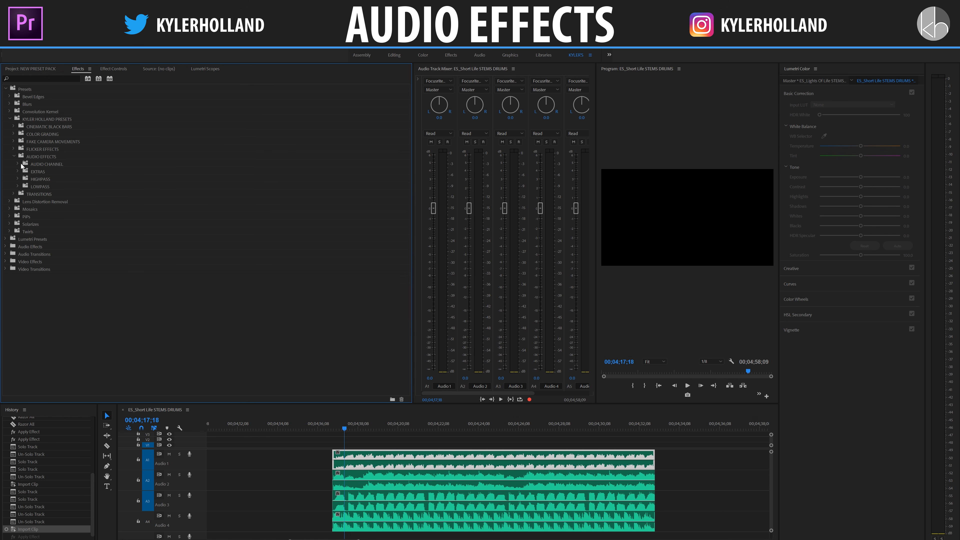
Step: Try the Audio Channel LEFT 100% preset on all four audio clips, play the result and undo the preset
{"action": "left_click", "coordinate": [19, 164]}
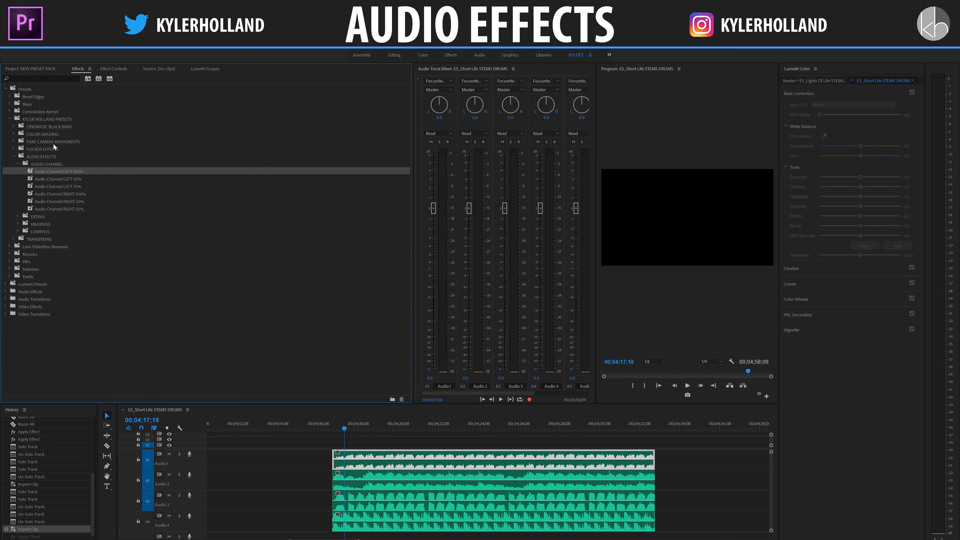
{"action": "left_click", "coordinate": [62, 164]}
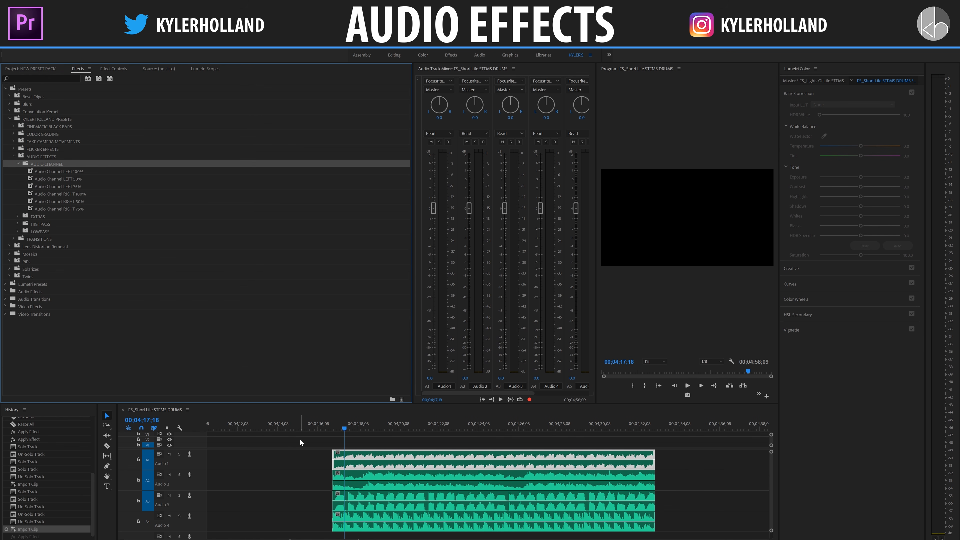
{"action": "left_click", "coordinate": [52, 172]}
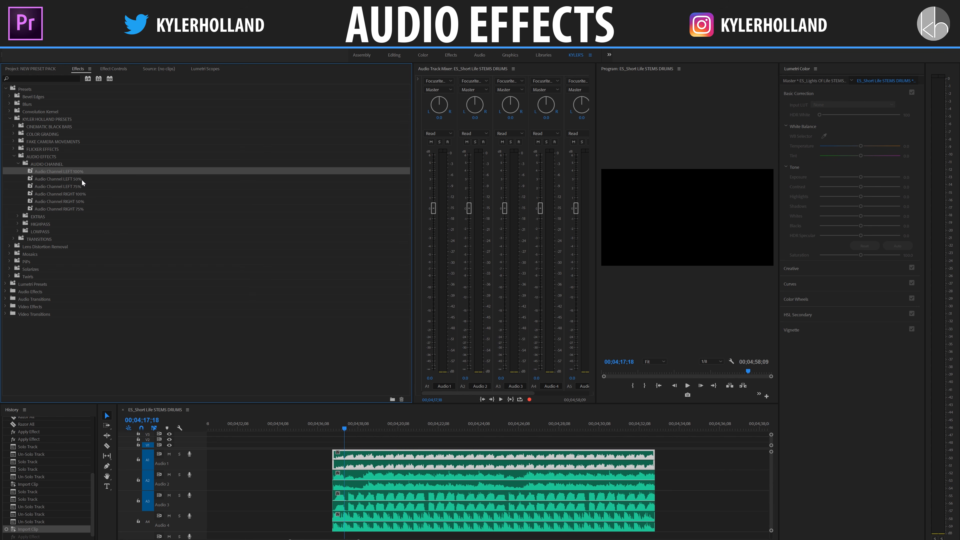
{"action": "left_click_drag", "start_coordinate": [322, 444], "coordinate": [408, 517]}
{"action": "left_click_drag", "start_coordinate": [73, 170], "coordinate": [431, 465]}
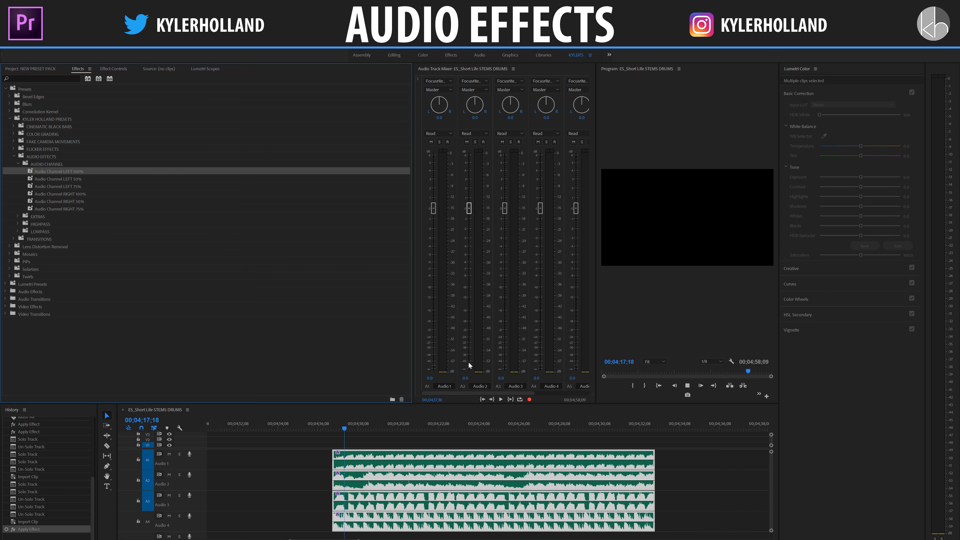
{"action": "key", "text": "space"}
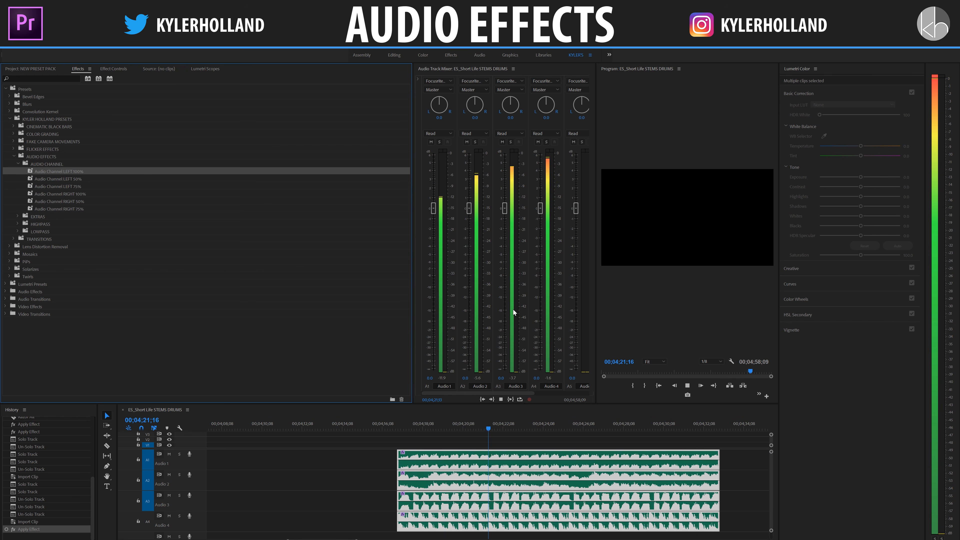
{"action": "key", "text": "ctrl+z"}
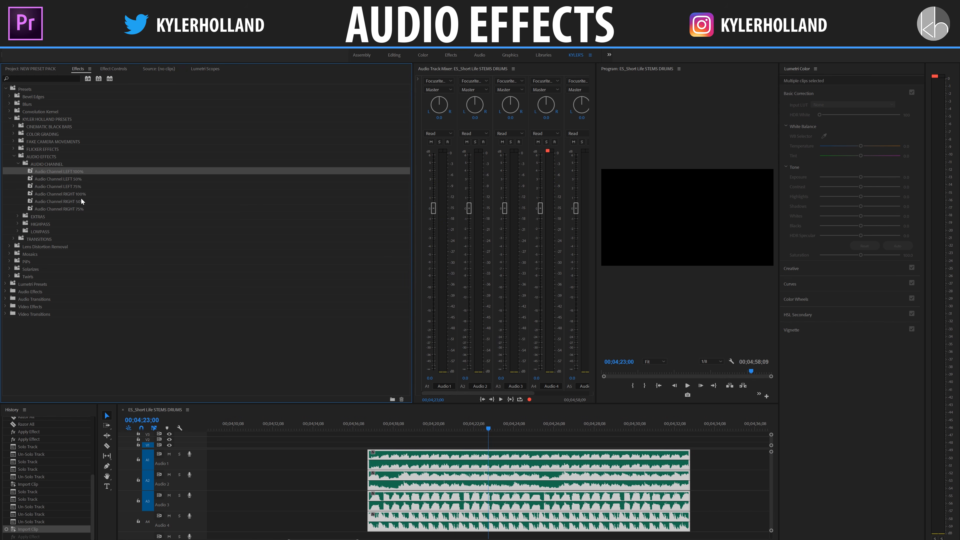
Step: Apply the Audio Channel RIGHT 100% preset to the selected audio clips and play the sequence from an earlier point
{"action": "left_click_drag", "start_coordinate": [83, 195], "coordinate": [446, 473]}
{"action": "left_click", "coordinate": [406, 427]}
{"action": "key", "text": "space"}
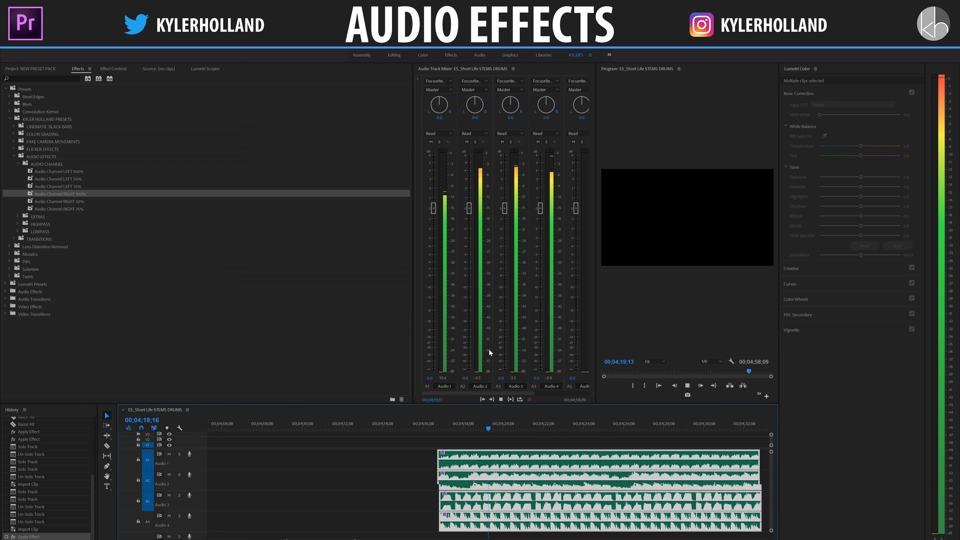
Step: Undo the Audio Channel RIGHT 100% preset, apply Audio Channel LEFT 75% to the Audio 1 clip and play that track soloed
{"action": "key", "text": "ctrl+z"}
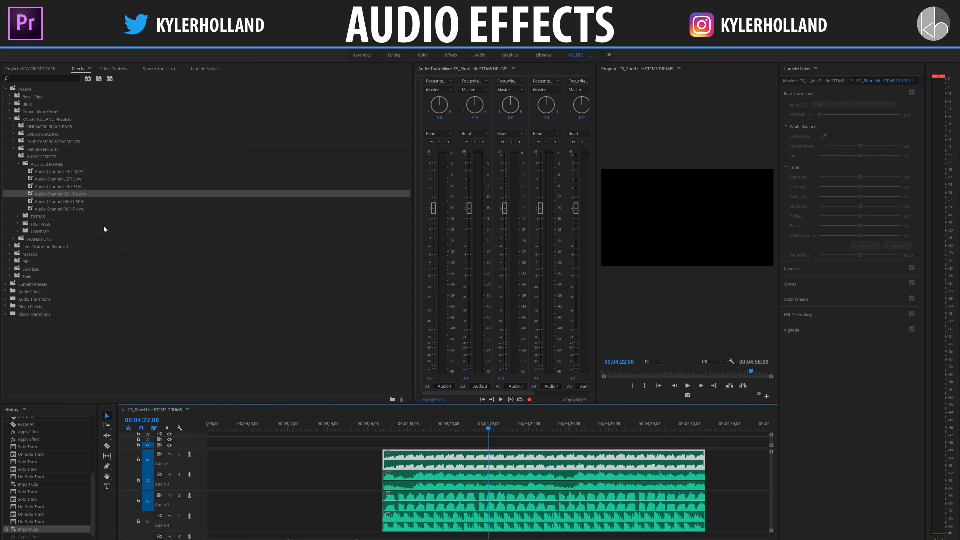
{"action": "left_click", "coordinate": [62, 186]}
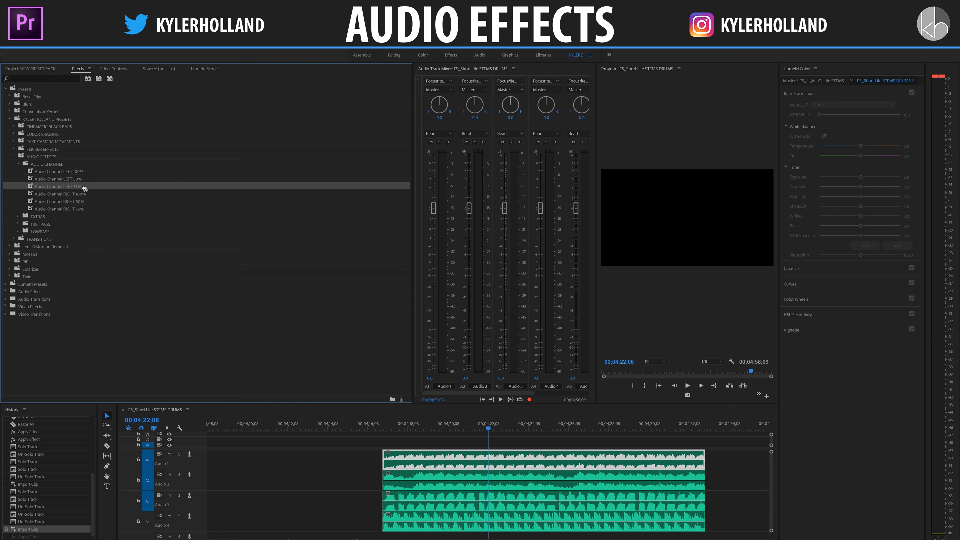
{"action": "left_click_drag", "start_coordinate": [84, 189], "coordinate": [479, 459]}
{"action": "left_click", "coordinate": [406, 428]}
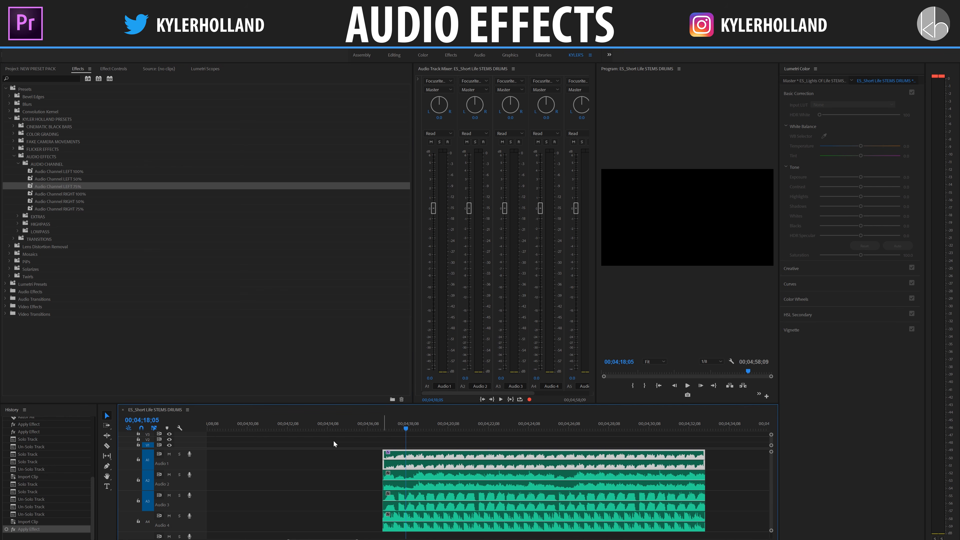
{"action": "left_click", "coordinate": [180, 453]}
{"action": "key", "text": "space"}
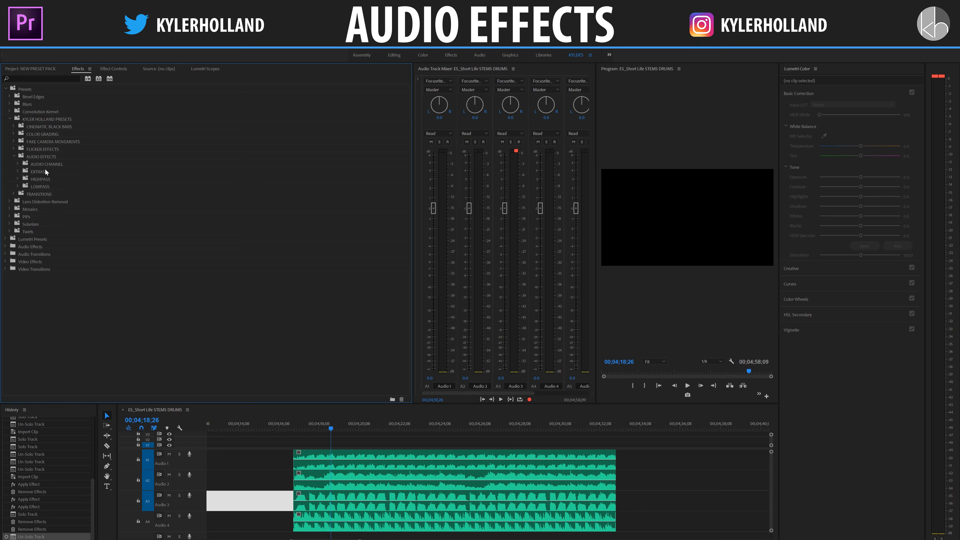
Step: Expand the EXTRAS preset folder, solo the Audio 3 track and play it from near the start of its clip
{"action": "left_click", "coordinate": [46, 172]}
{"action": "left_click", "coordinate": [17, 171]}
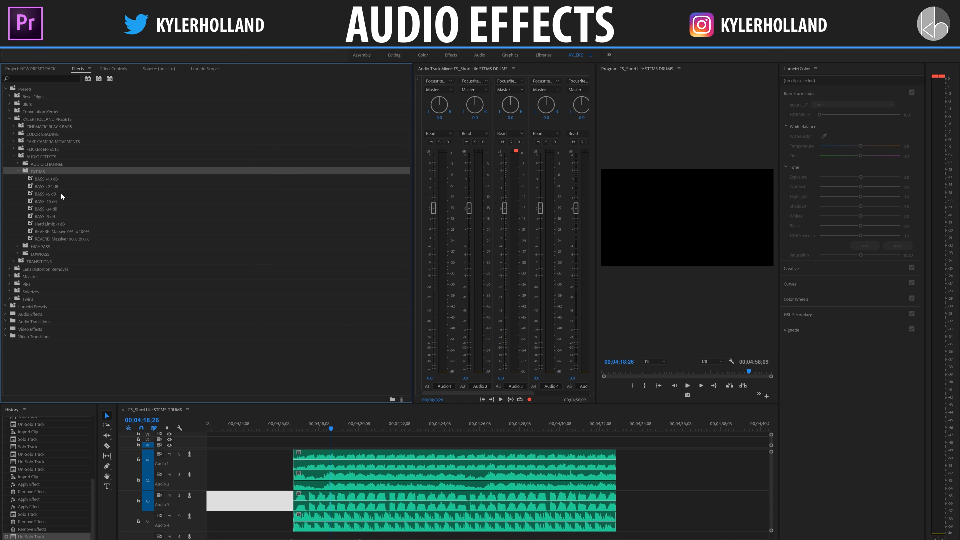
{"action": "left_click", "coordinate": [312, 428]}
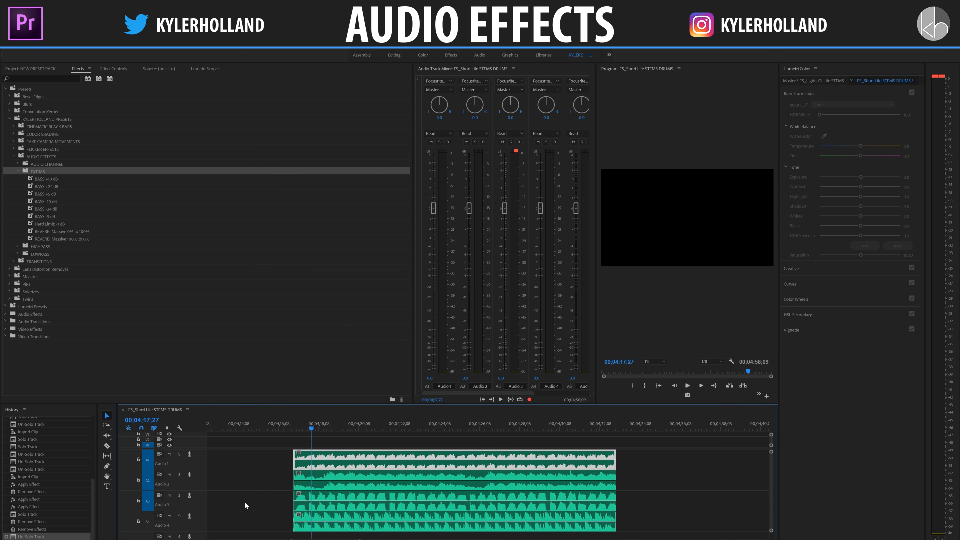
{"action": "left_click", "coordinate": [179, 495]}
{"action": "key", "text": "space"}
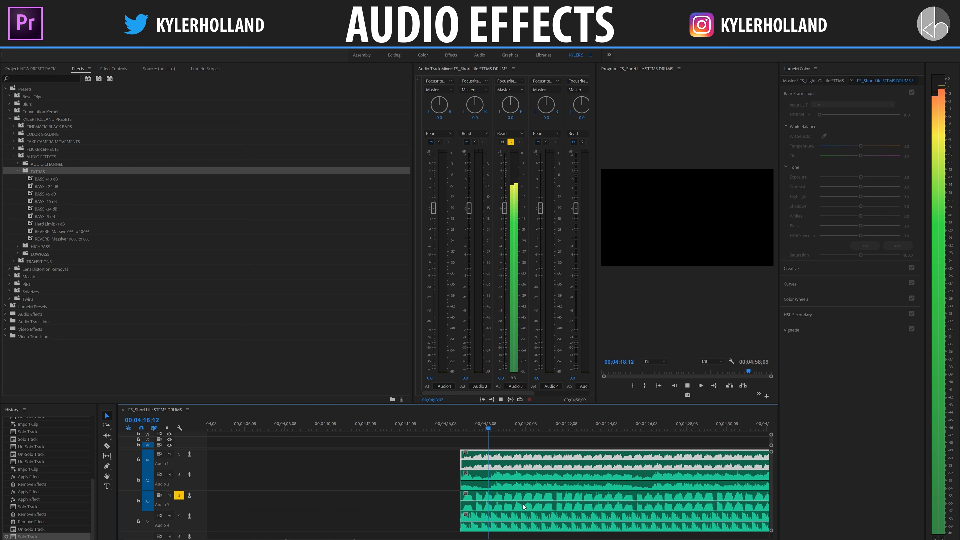
{"action": "key", "text": "space"}
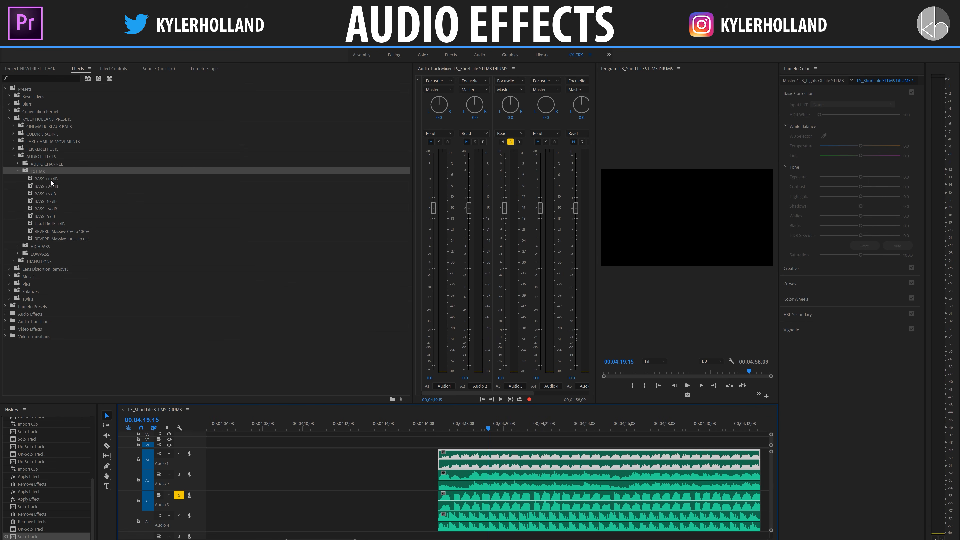
Step: Apply the BASS +10 dB preset to the Audio 3 clip and play the result
{"action": "left_click_drag", "start_coordinate": [50, 179], "coordinate": [491, 503]}
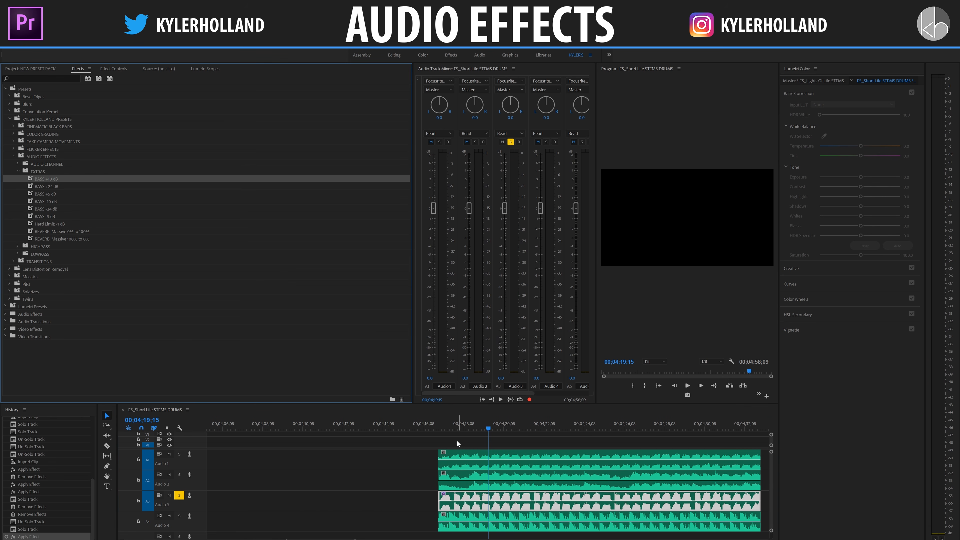
{"action": "key", "text": "space"}
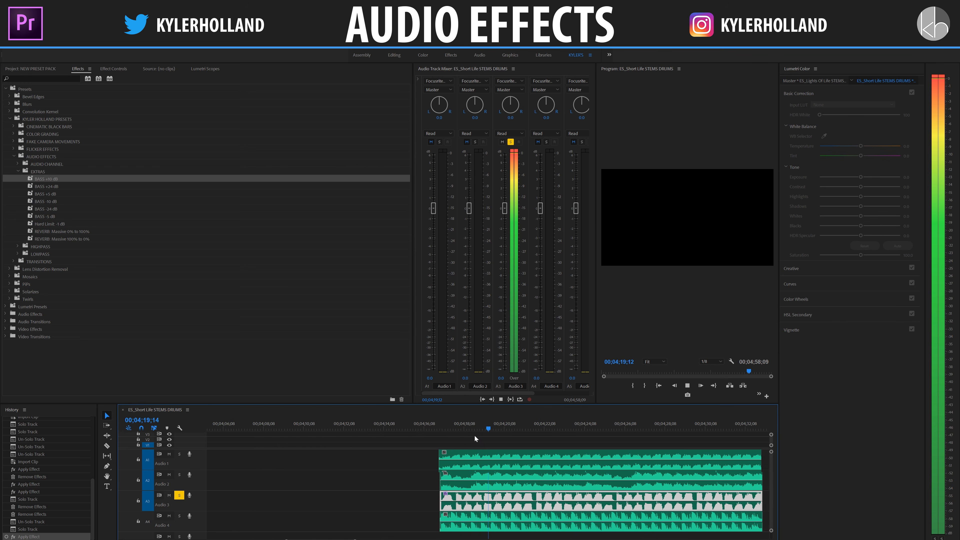
{"action": "key", "text": "space"}
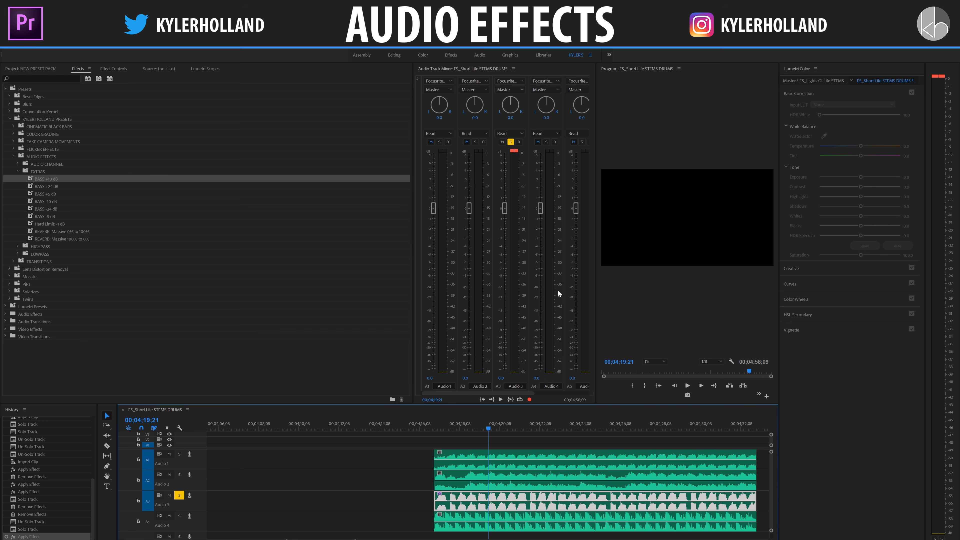
Step: Try the Hard Limit -1 dB preset on the bass-boosted Audio 3 clip, play the result and undo both presets
{"action": "left_click_drag", "start_coordinate": [50, 224], "coordinate": [454, 363]}
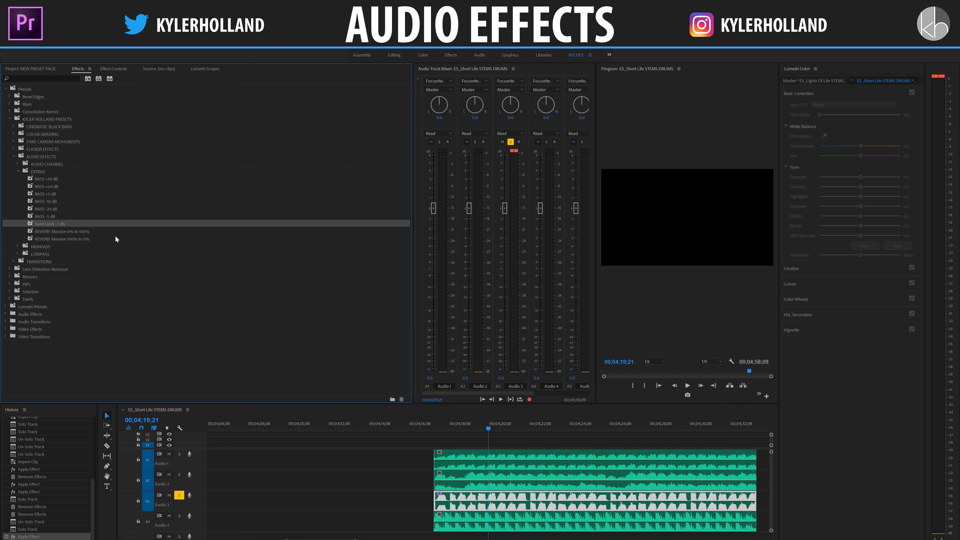
{"action": "mouse_move", "coordinate": [36, 226]}
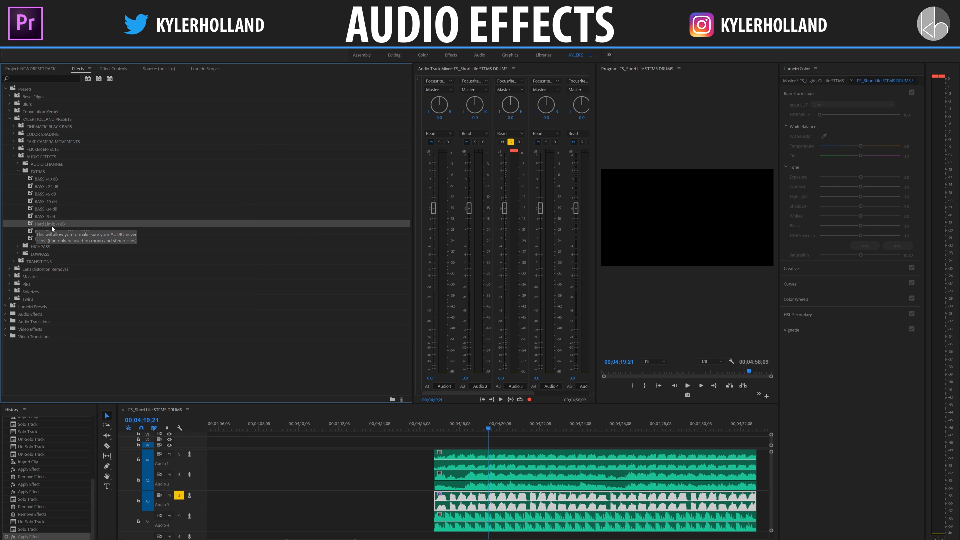
{"action": "left_click_drag", "start_coordinate": [49, 226], "coordinate": [465, 495]}
{"action": "left_click", "coordinate": [447, 427]}
{"action": "key", "text": "space"}
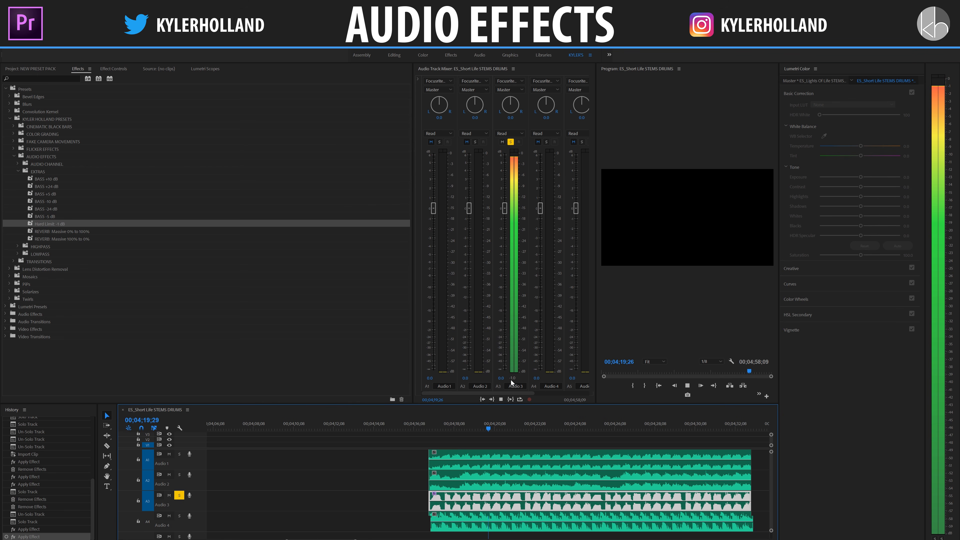
{"action": "key", "text": "space"}
{"action": "key", "text": "ctrl+z"}
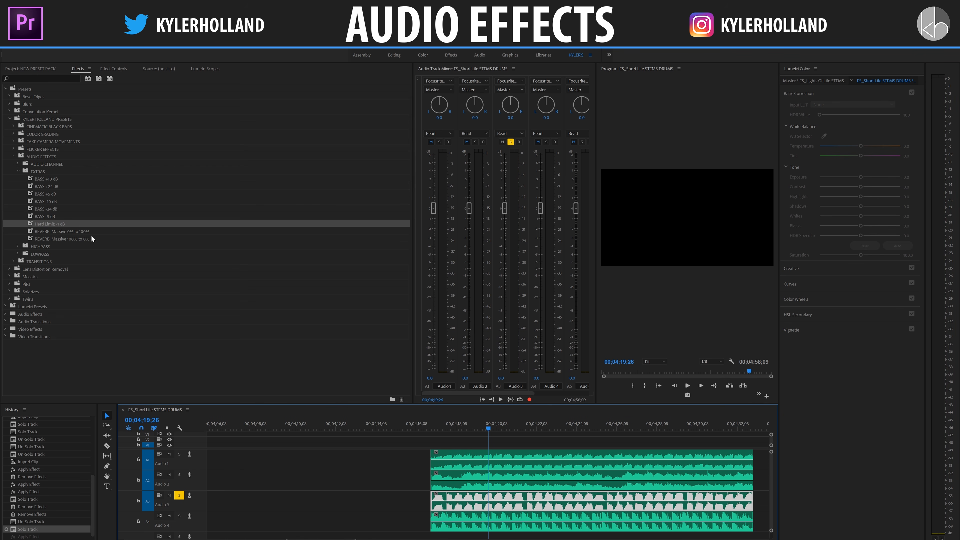
Step: Try the BASS +24 dB preset on the Audio 3 clip, play the result and undo the preset
{"action": "left_click_drag", "start_coordinate": [55, 186], "coordinate": [477, 501]}
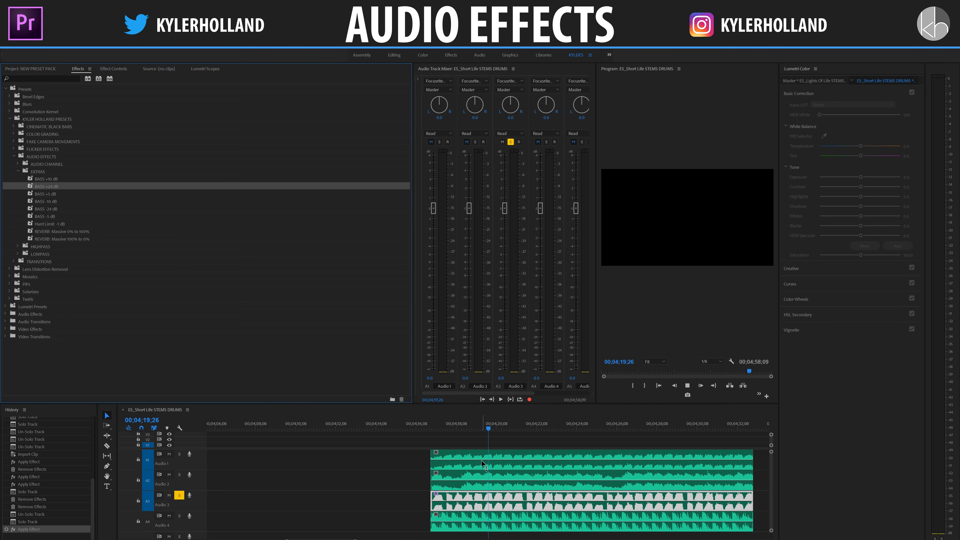
{"action": "key", "text": "space"}
Step: Try the BASS -24 dB preset on the Audio 3 clip, play the result and undo the preset
{"action": "key", "text": "space"}
{"action": "key", "text": "ctrl+z"}
{"action": "left_click", "coordinate": [61, 217]}
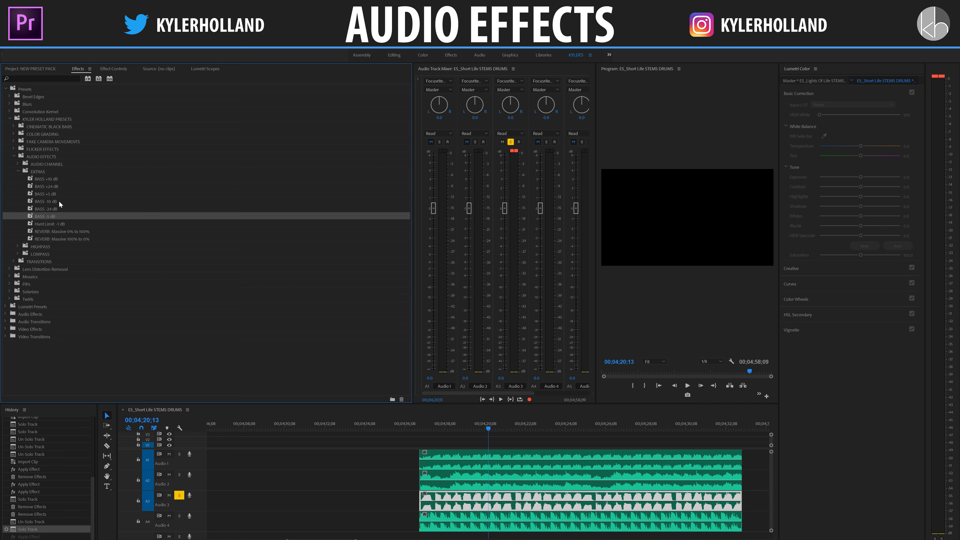
{"action": "left_click_drag", "start_coordinate": [60, 208], "coordinate": [457, 499]}
{"action": "key", "text": "space"}
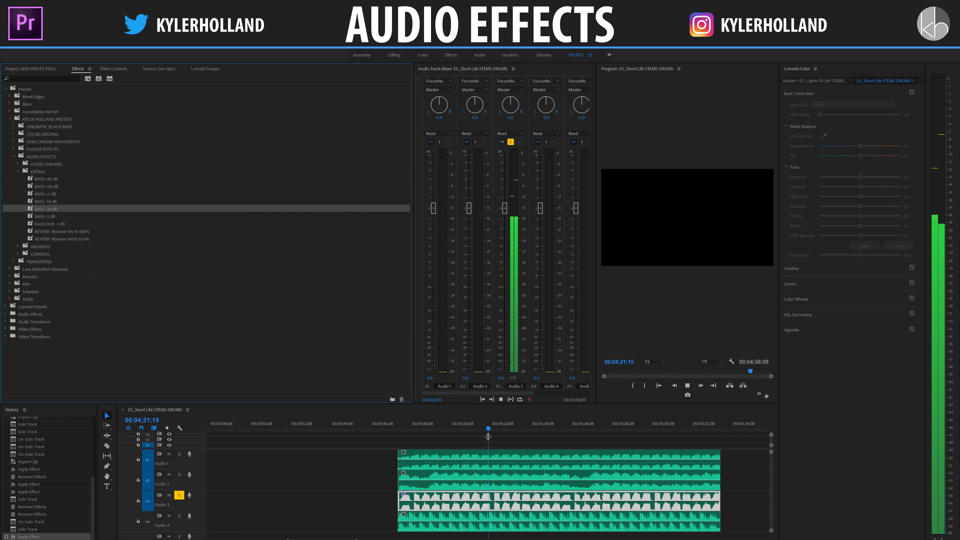
{"action": "key", "text": "space"}
{"action": "key", "text": "ctrl+z"}
Step: Apply the REVERB Massive 0% to 100% preset to the Audio 3 clip, show its effect settings and play from near the clip's start
{"action": "left_click_drag", "start_coordinate": [150, 231], "coordinate": [372, 509]}
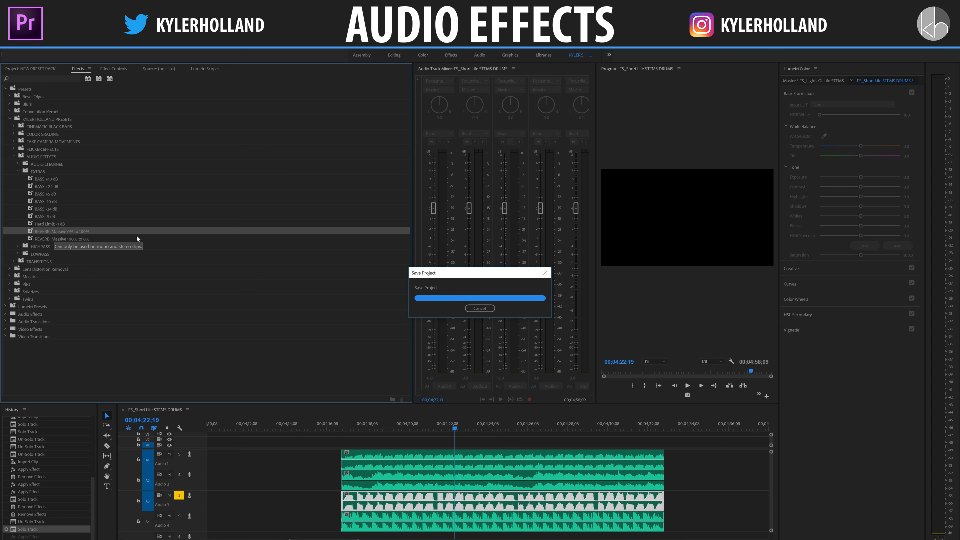
{"action": "left_click_drag", "start_coordinate": [80, 235], "coordinate": [383, 508]}
{"action": "left_click", "coordinate": [368, 424]}
{"action": "left_click_drag", "start_coordinate": [368, 424], "coordinate": [356, 424]}
{"action": "left_click", "coordinate": [113, 69]}
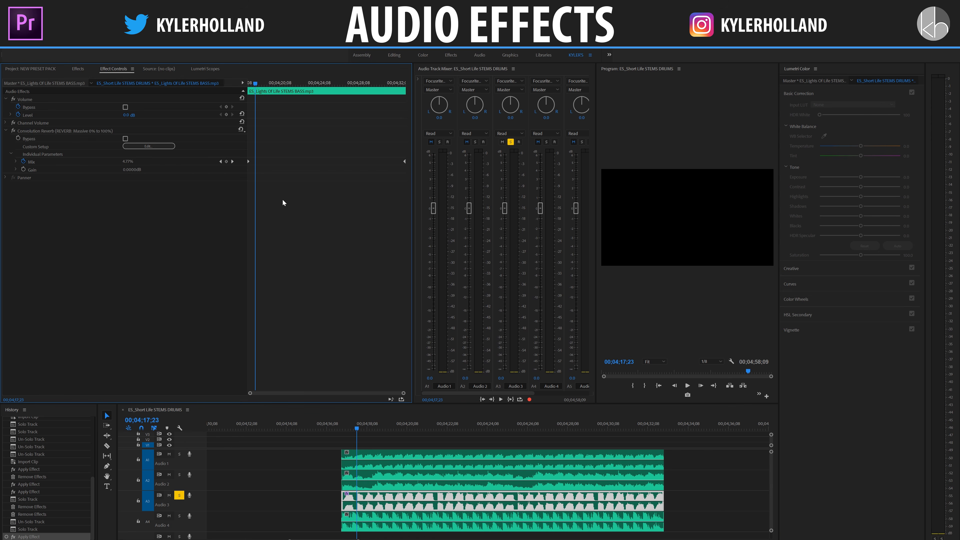
{"action": "key", "text": "space"}
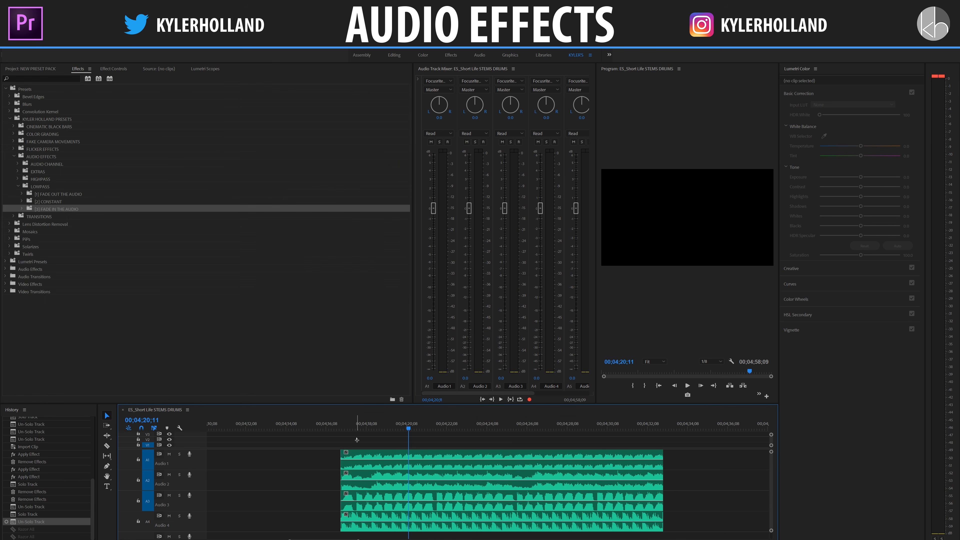
Step: Select all four audio clips, try the constant Lowpass 10 hz preset on them, play the result and undo it
{"action": "left_click_drag", "start_coordinate": [357, 440], "coordinate": [430, 531]}
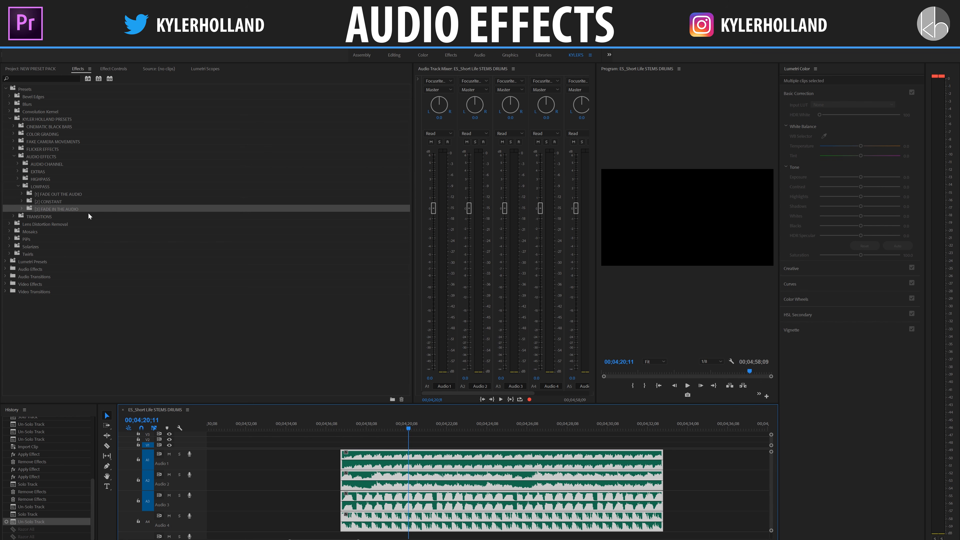
{"action": "double_click", "coordinate": [61, 202]}
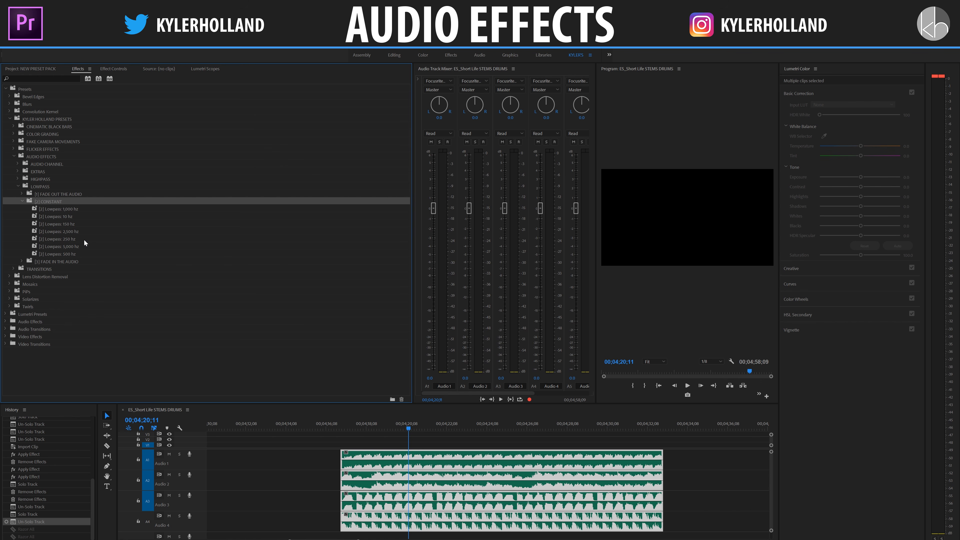
{"action": "double_click", "coordinate": [70, 218]}
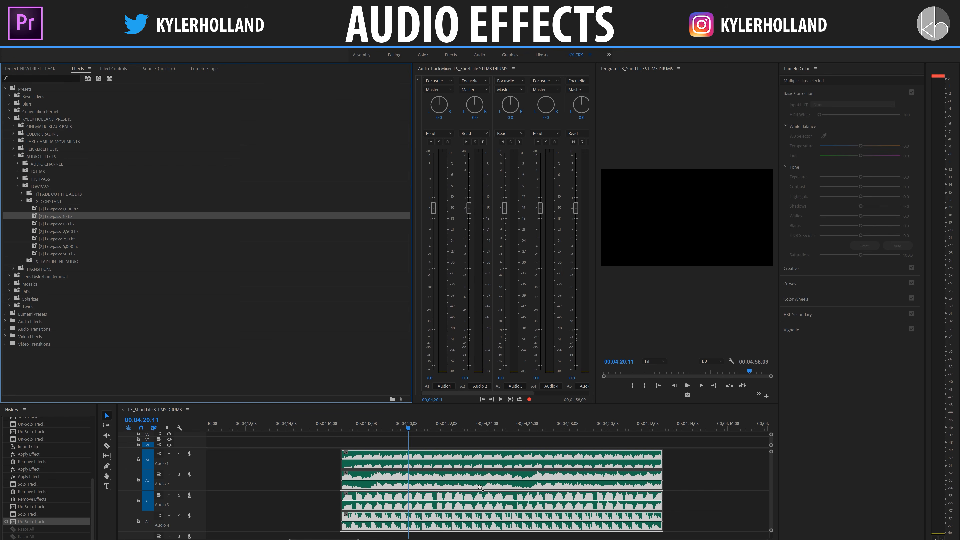
{"action": "key", "text": "space"}
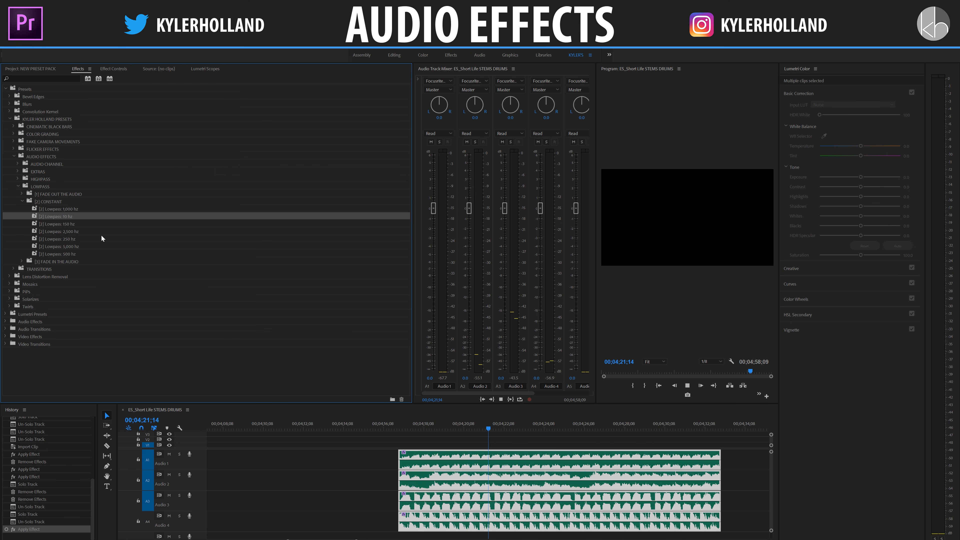
{"action": "key", "text": "space"}
{"action": "key", "text": "ctrl+z"}
Step: Try the constant Lowpass 150 hz preset on the four selected clips, play the result and undo it
{"action": "double_click", "coordinate": [70, 224]}
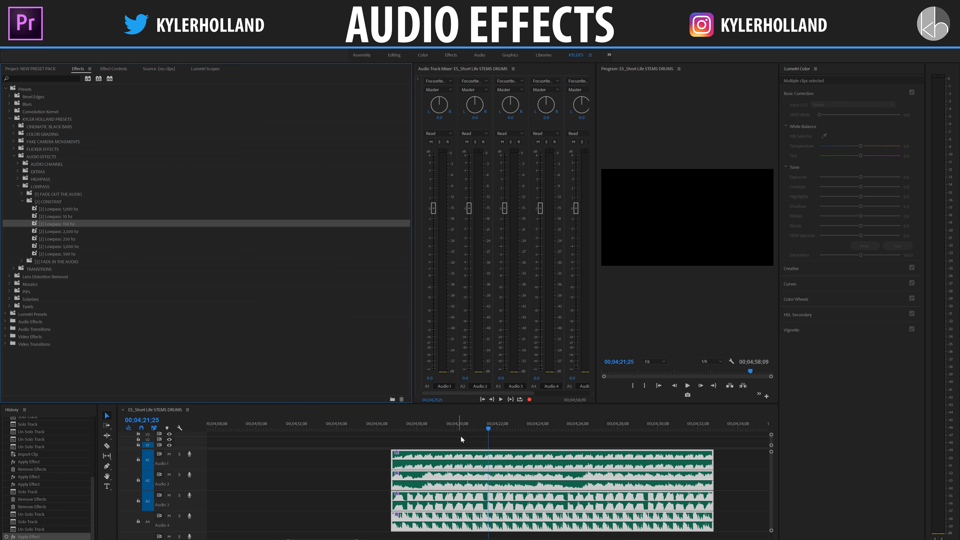
{"action": "key", "text": "space"}
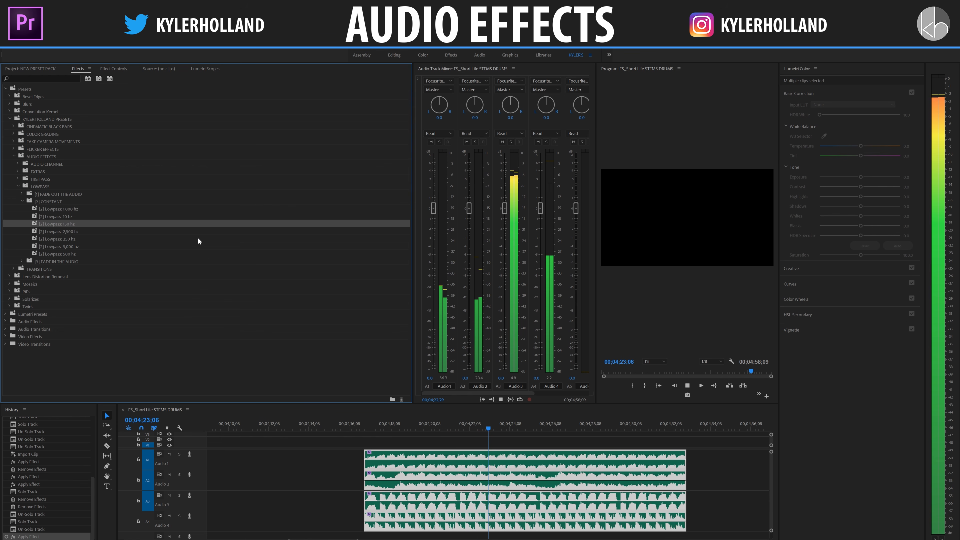
{"action": "key", "text": "space"}
{"action": "key", "text": "ctrl+z"}
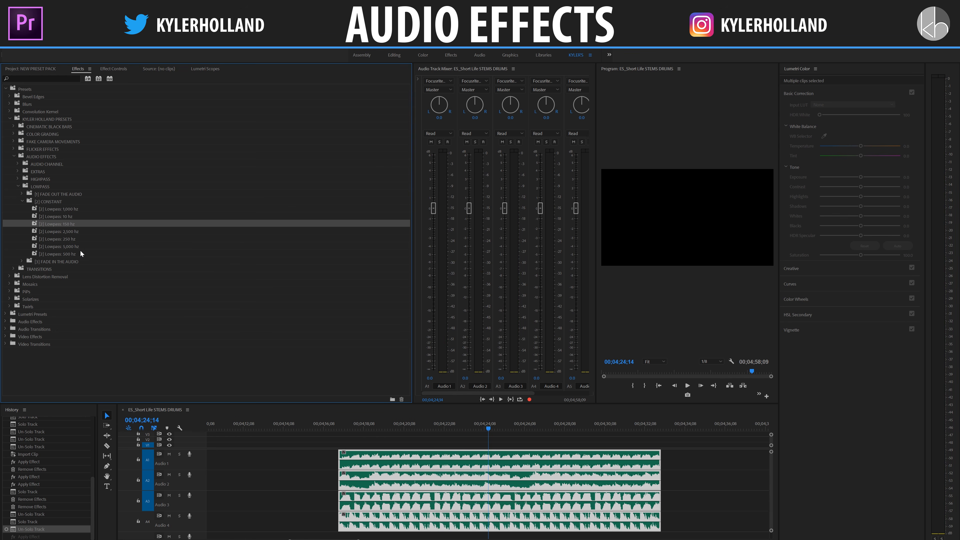
Step: Try the constant Lowpass 500 hz preset on the four selected clips, play at a lower system volume and undo it
{"action": "double_click", "coordinate": [82, 254]}
{"action": "key", "text": "space"}
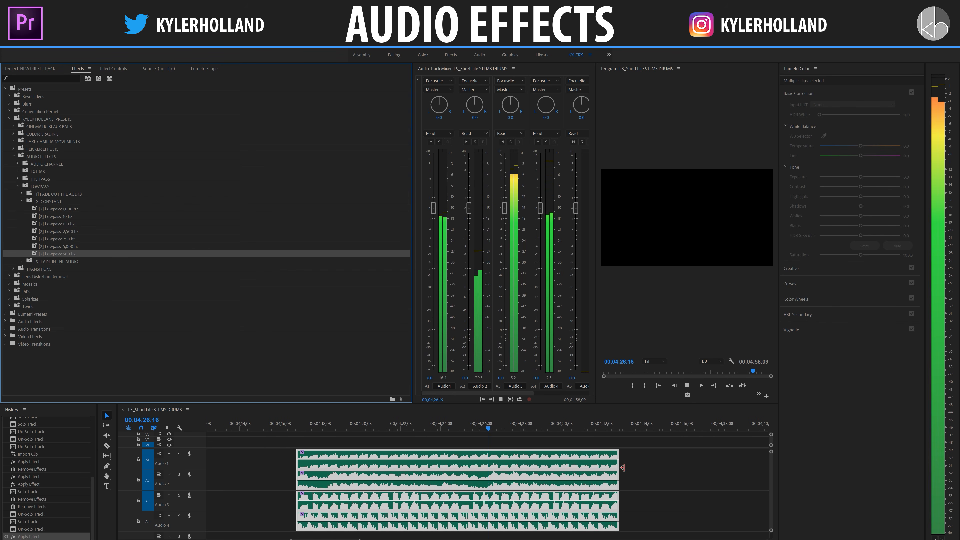
{"action": "key", "text": "XF86AudioLowerVolume"}
{"action": "key", "text": "space"}
{"action": "key", "text": "ctrl+z"}
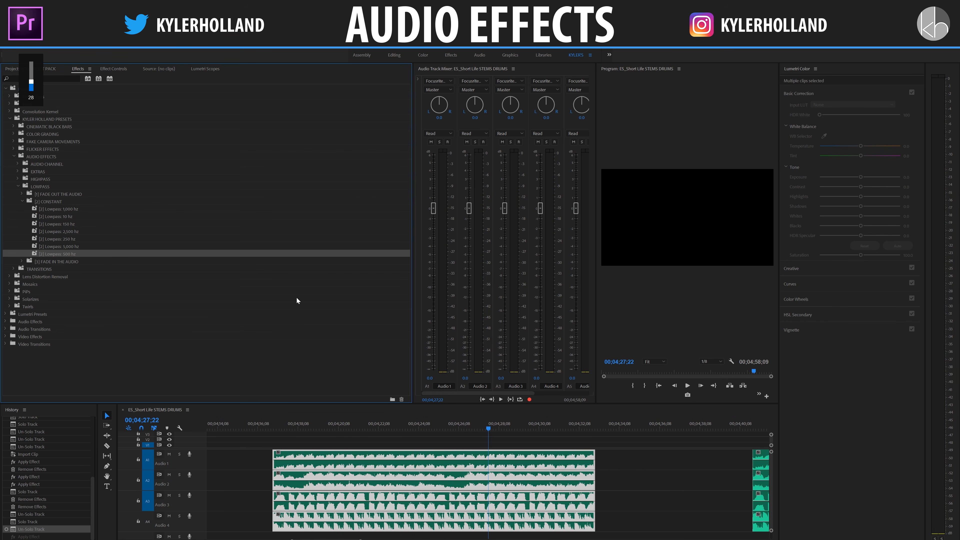
Step: Try the constant Lowpass 2,500 hz preset on the four selected clips, play the result and undo it
{"action": "left_click_drag", "start_coordinate": [75, 232], "coordinate": [393, 449]}
{"action": "key", "text": "space"}
{"action": "key", "text": "ctrl+z"}
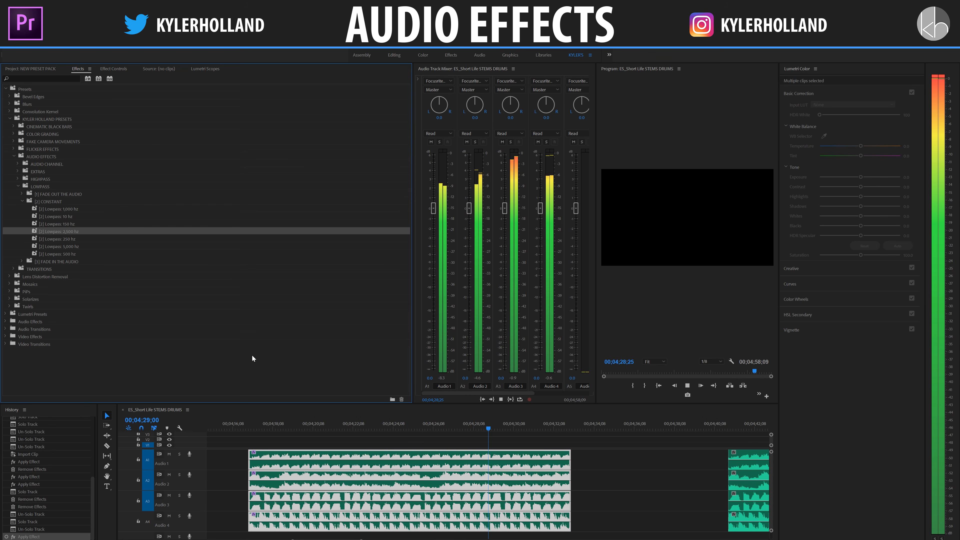
{"action": "key", "text": "space"}
Step: Expand the lowpass FADE OUT THE AUDIO folder, deselect the four clips and move the playhead to the beginning of the clips
{"action": "left_click", "coordinate": [82, 255]}
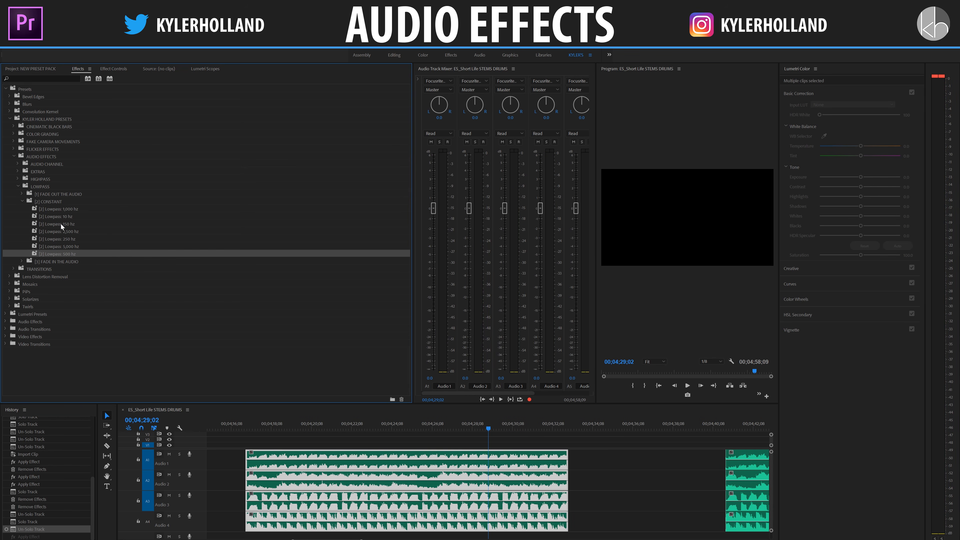
{"action": "left_click", "coordinate": [22, 194]}
{"action": "left_click", "coordinate": [263, 424]}
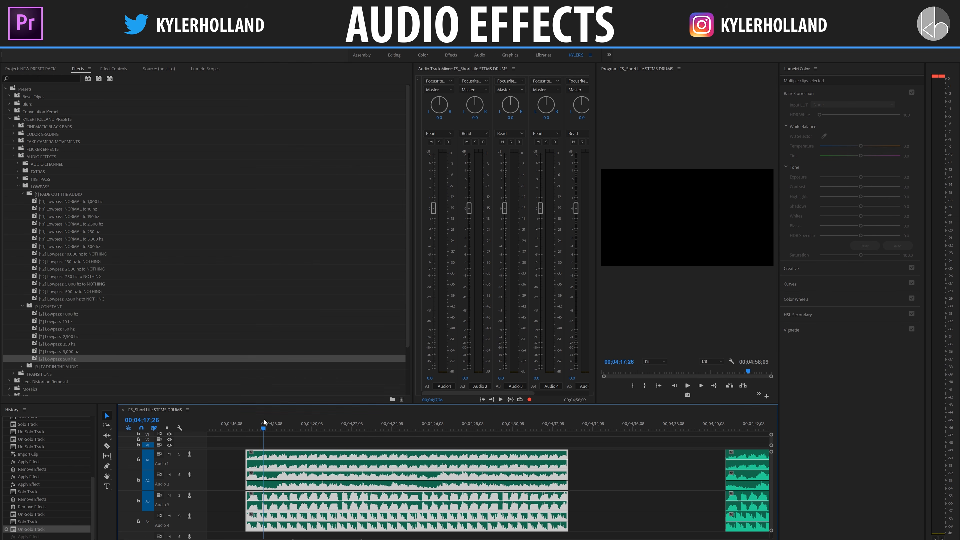
{"action": "left_click", "coordinate": [227, 445]}
{"action": "left_click", "coordinate": [246, 424]}
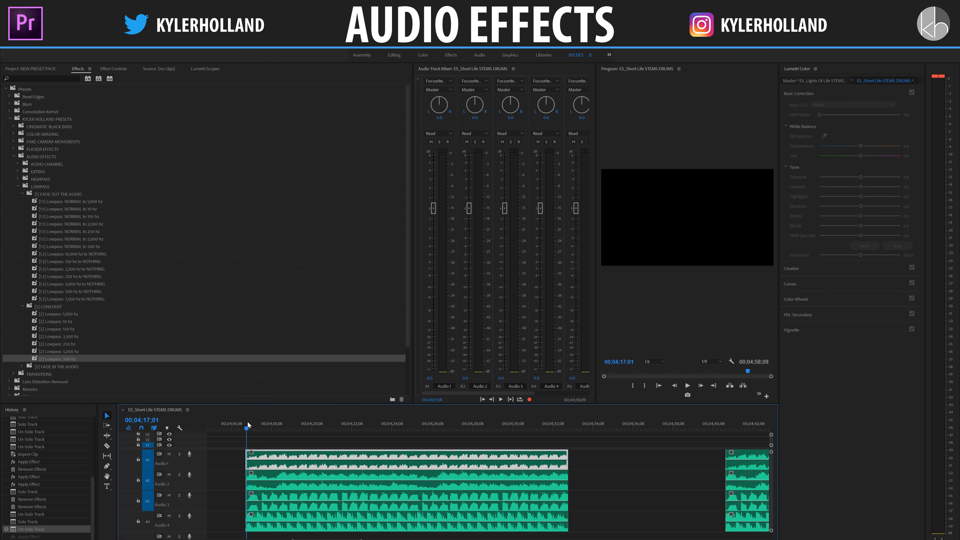
{"action": "left_click_drag", "start_coordinate": [247, 427], "coordinate": [246, 427]}
{"action": "key", "text": "XF86AudioRaiseVolume"}
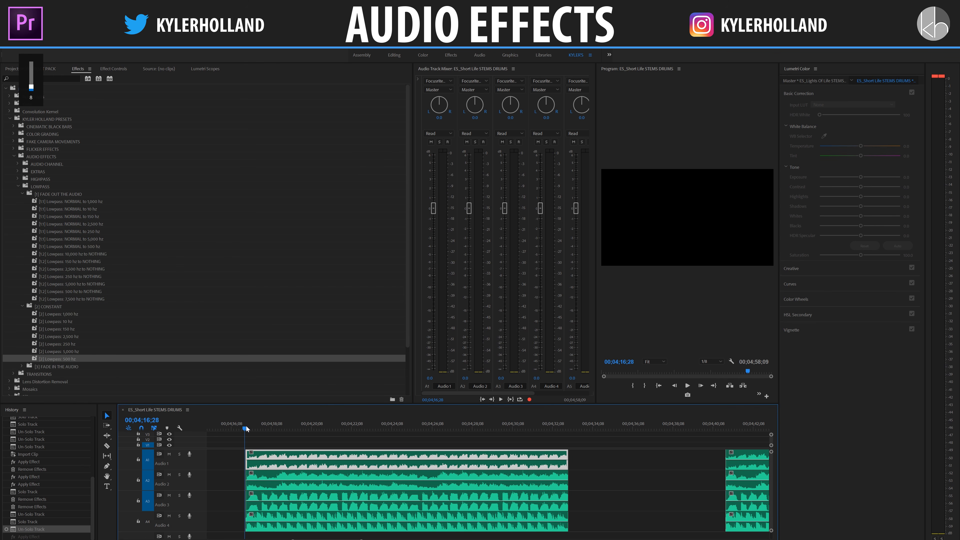
Step: Play the clips from the beginning up to 00;04;19;29 and razor all audio tracks there
{"action": "key", "text": "space"}
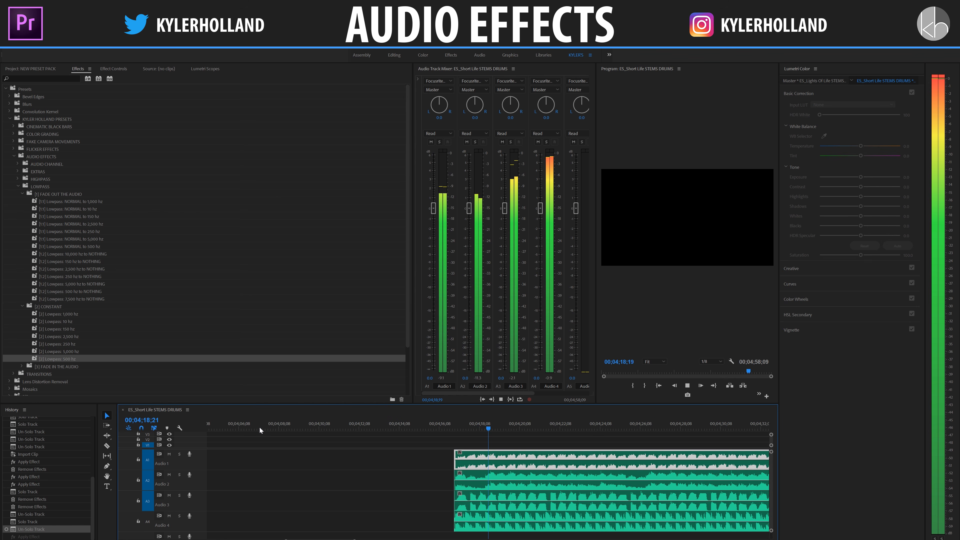
{"action": "key", "text": "space"}
{"action": "key", "text": "c"}
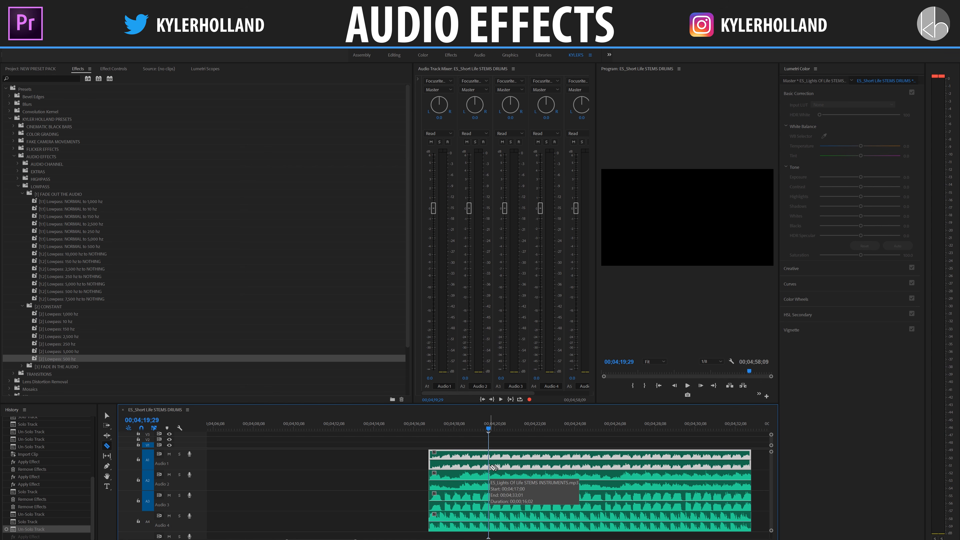
{"action": "left_click", "coordinate": [490, 465], "text": "shift"}
{"action": "key", "text": "v"}
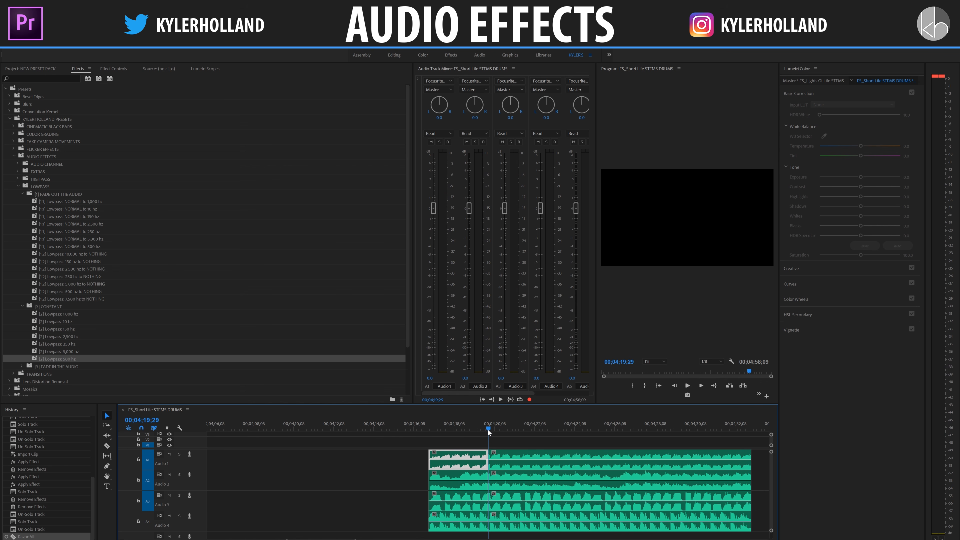
Step: Play on to 00;04;21;10 and razor all audio tracks at that point
{"action": "left_click", "coordinate": [493, 462]}
{"action": "key", "text": "space"}
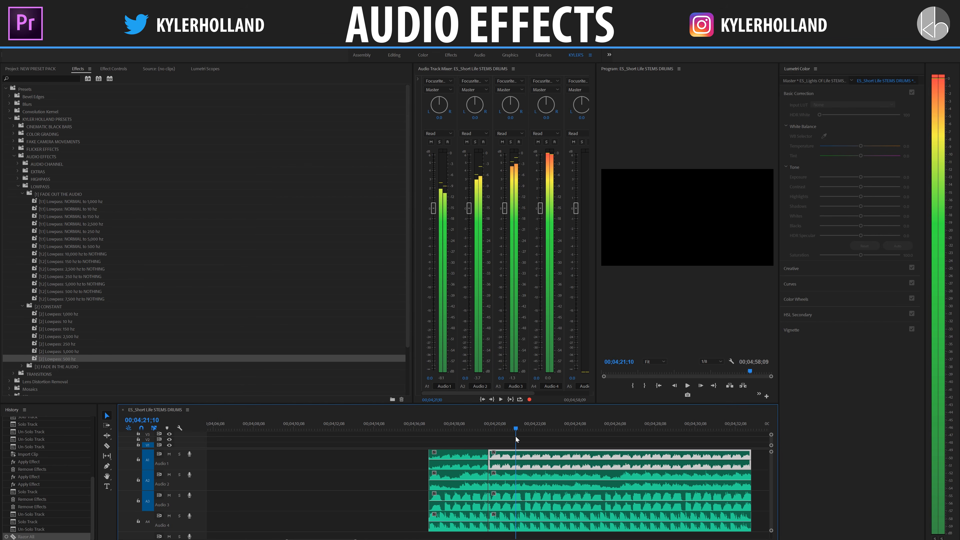
{"action": "key", "text": "space"}
{"action": "key", "text": "c"}
{"action": "left_click", "coordinate": [520, 467], "text": "shift"}
{"action": "key", "text": "v"}
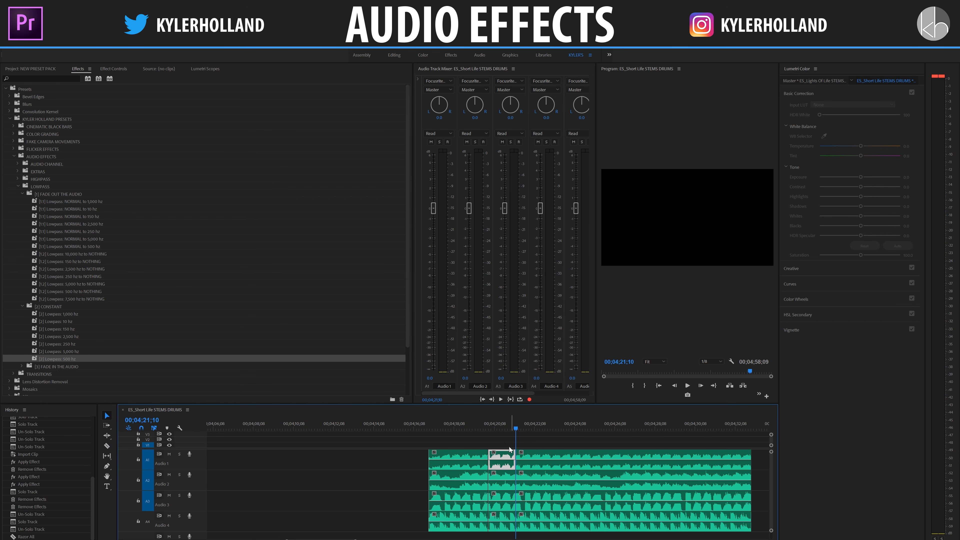
Step: Apply the Lowpass NORMAL to 500 hz fade-out preset to the four short segments between the two cuts
{"action": "left_click_drag", "start_coordinate": [507, 446], "coordinate": [510, 527]}
{"action": "left_click", "coordinate": [48, 194]}
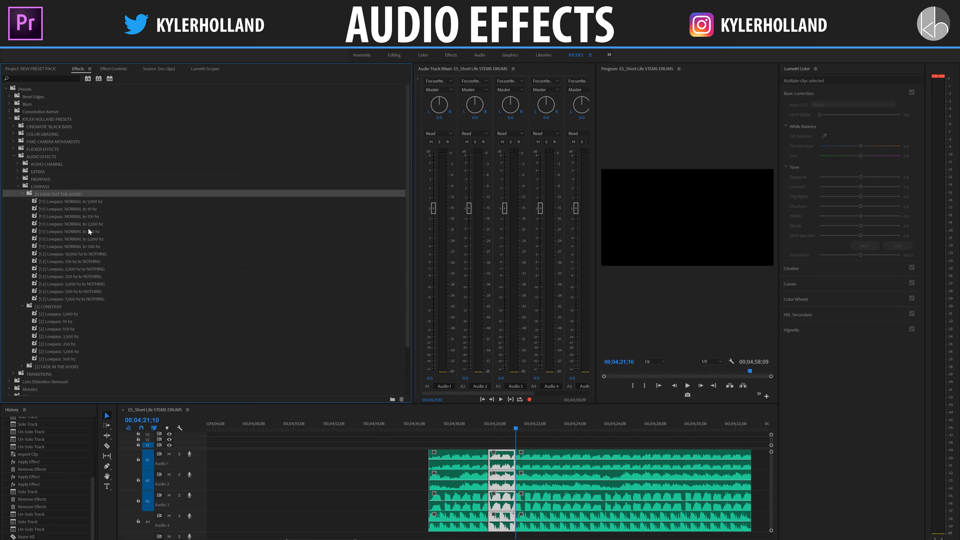
{"action": "left_click", "coordinate": [96, 246]}
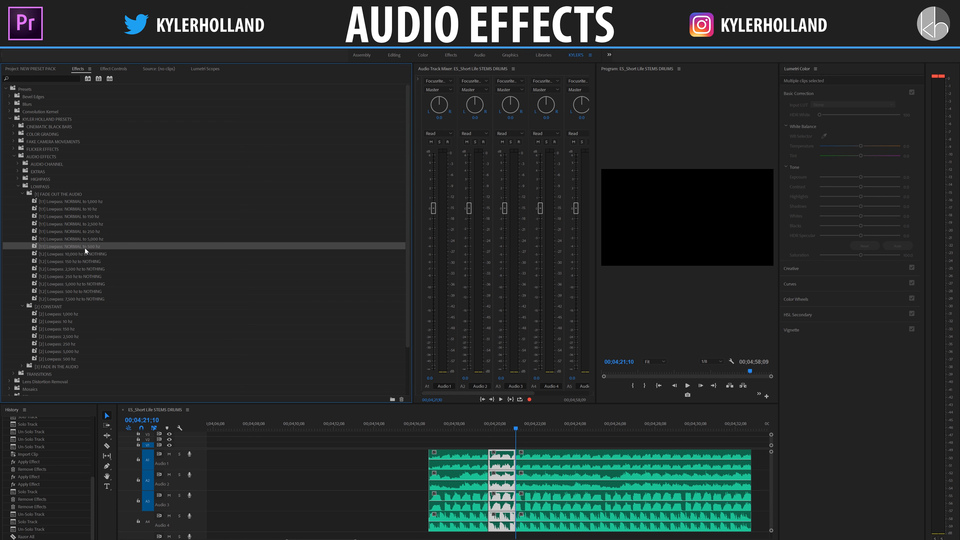
{"action": "left_click_drag", "start_coordinate": [85, 248], "coordinate": [490, 457]}
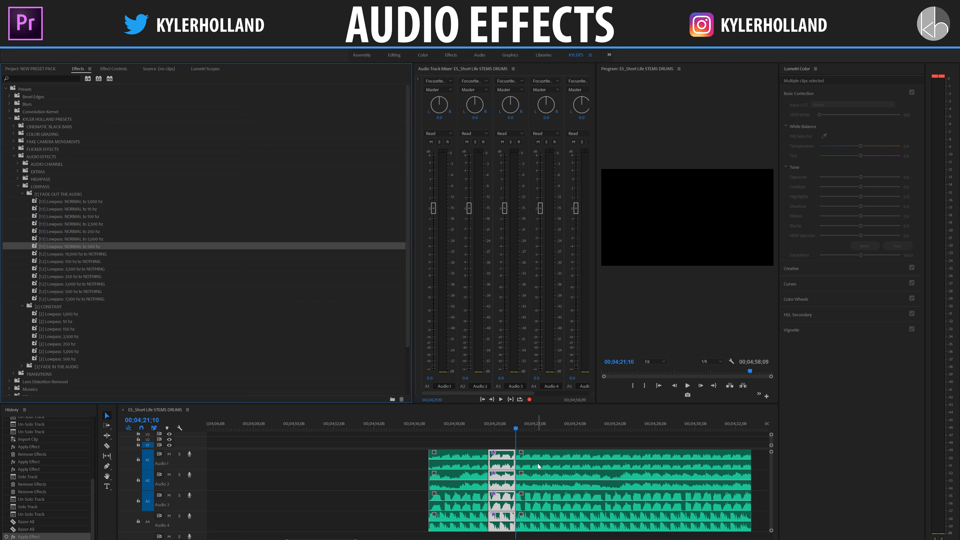
Step: Deselect the segments, move the playhead to 00;04;26;17 and razor all audio tracks there
{"action": "left_click", "coordinate": [592, 445]}
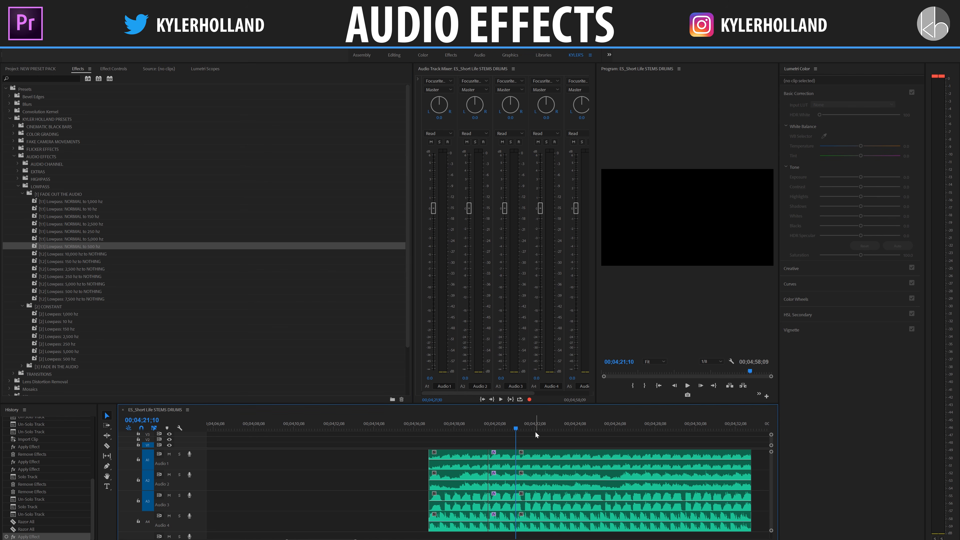
{"action": "left_click_drag", "start_coordinate": [518, 426], "coordinate": [543, 429]}
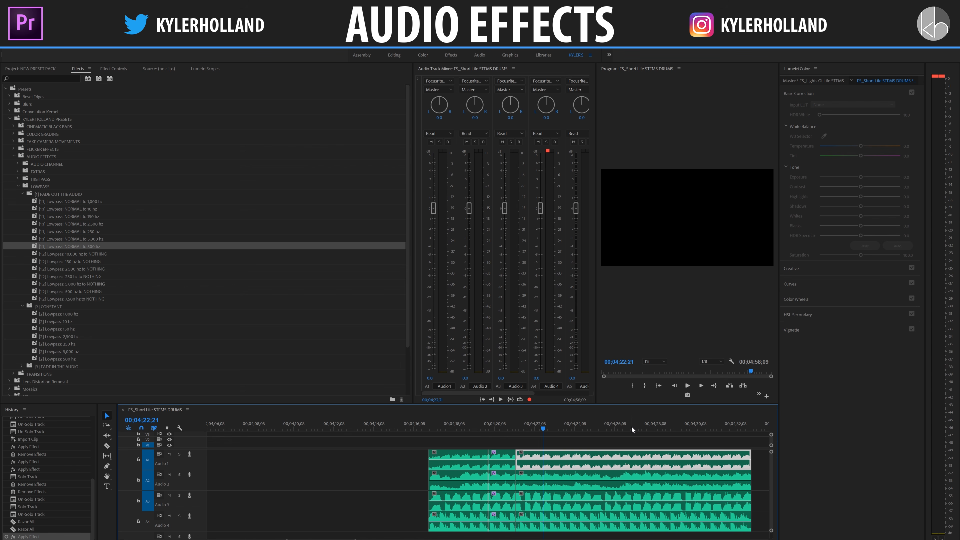
{"action": "left_click", "coordinate": [620, 426]}
{"action": "key", "text": "c"}
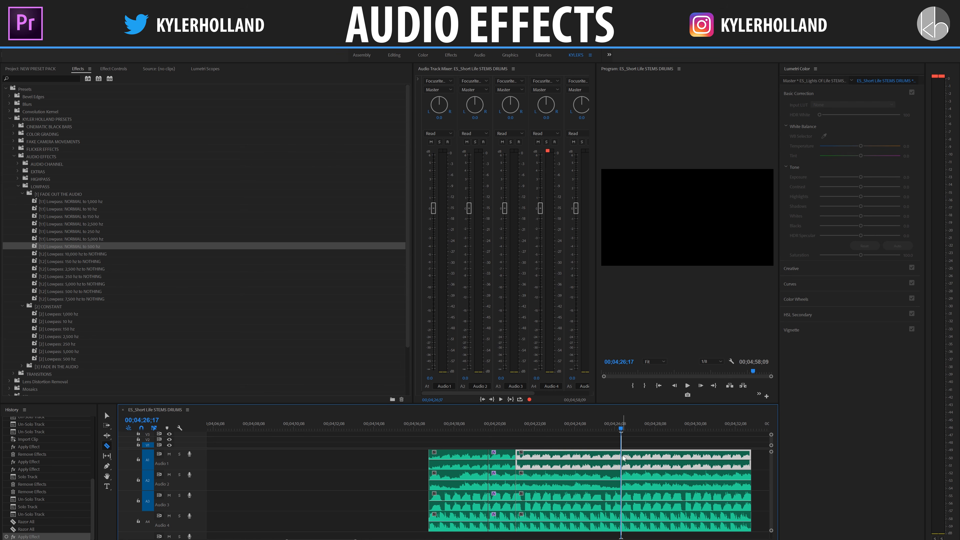
{"action": "left_click", "coordinate": [625, 455], "text": "shift"}
{"action": "key", "text": "v"}
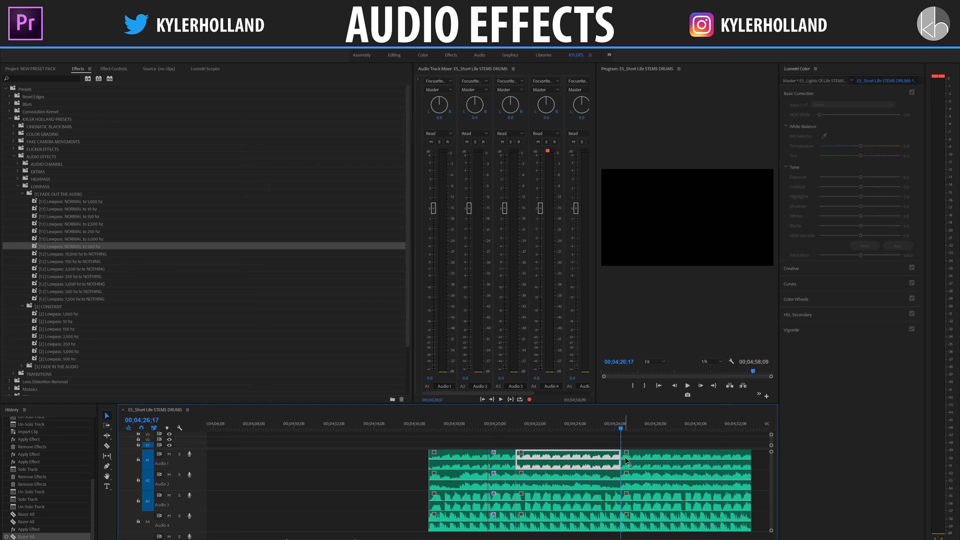
Step: Apply the constant Lowpass 500 hz preset to the four segments between 00;04;21;10 and 00;04;26;17
{"action": "left_click_drag", "start_coordinate": [603, 440], "coordinate": [571, 515]}
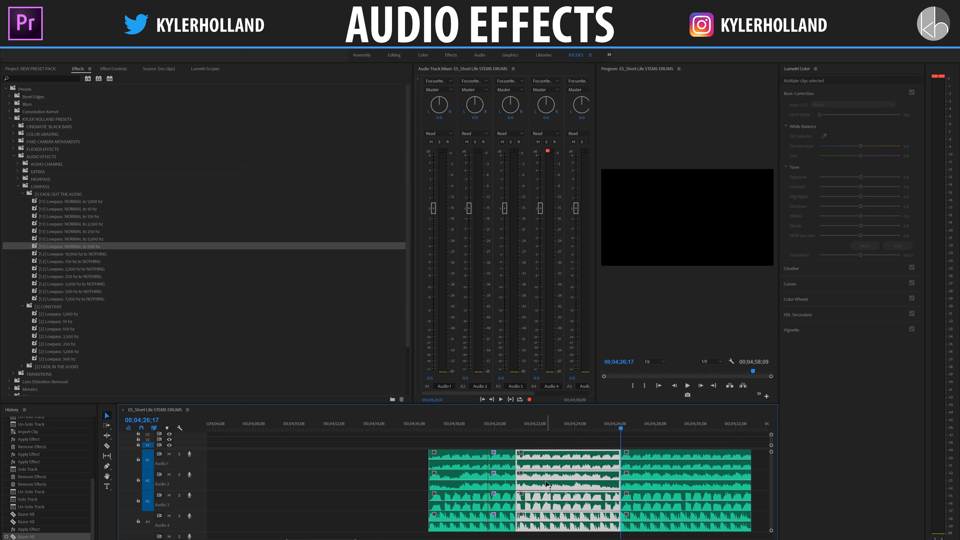
{"action": "left_click", "coordinate": [53, 306]}
{"action": "scroll", "coordinate": [59, 305], "scroll_direction": "down", "scroll_amount": 3}
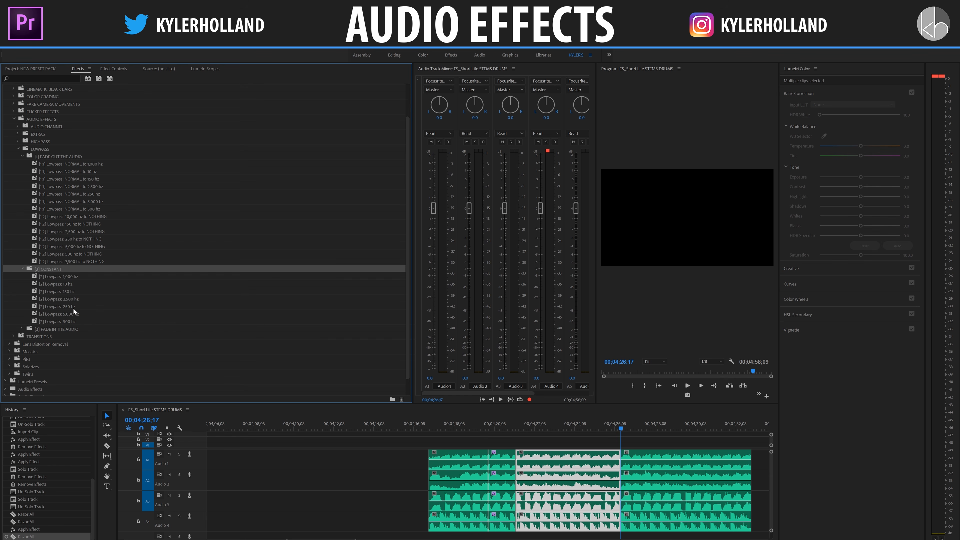
{"action": "left_click", "coordinate": [74, 313]}
{"action": "left_click", "coordinate": [77, 321]}
{"action": "left_click_drag", "start_coordinate": [73, 322], "coordinate": [534, 461]}
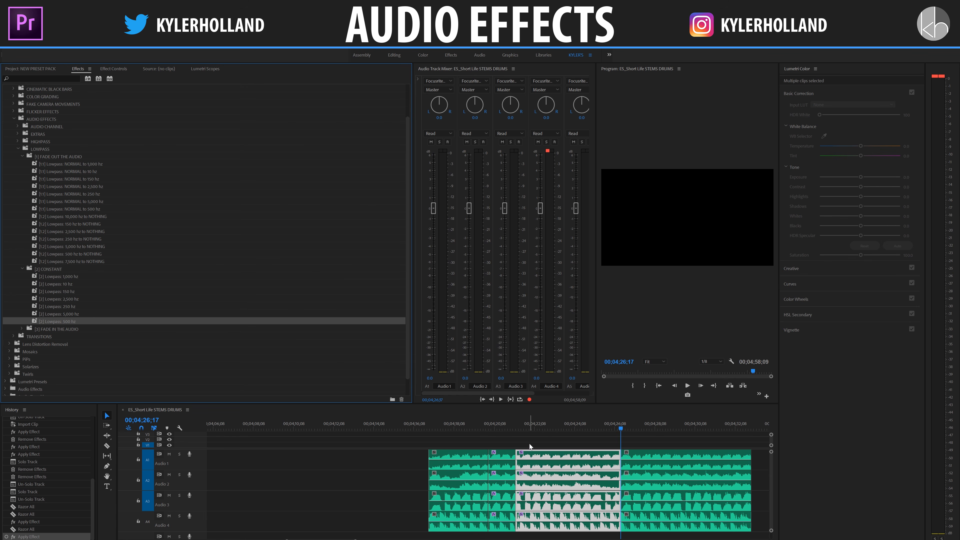
Step: Raise the system volume and play from 00;04;18;21 through the fade-out into the constant lowpass segments
{"action": "left_click", "coordinate": [488, 424]}
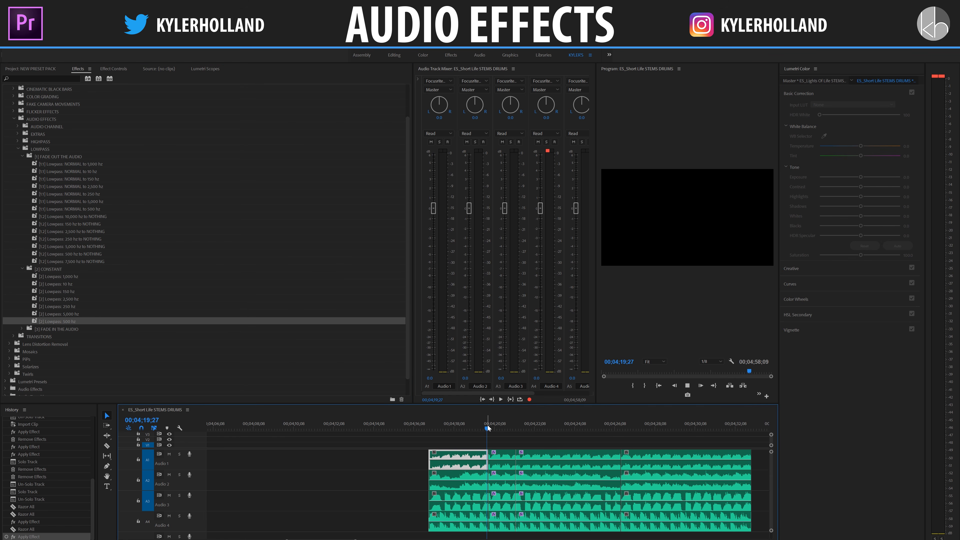
{"action": "scroll", "coordinate": [488, 427], "scroll_direction": "down", "scroll_amount": 1}
{"action": "left_click", "coordinate": [438, 427]}
{"action": "key", "text": "XF86AudioRaiseVolume"}
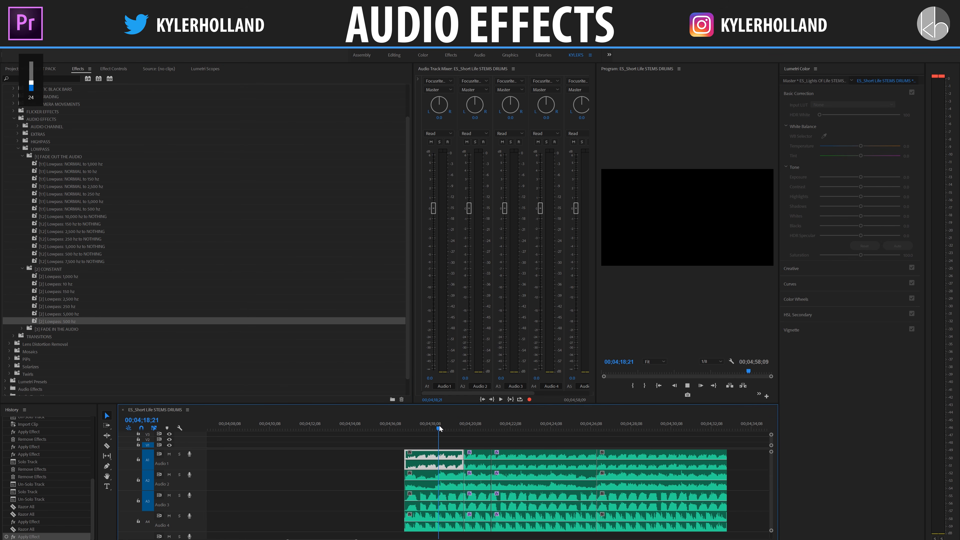
{"action": "key", "text": "space"}
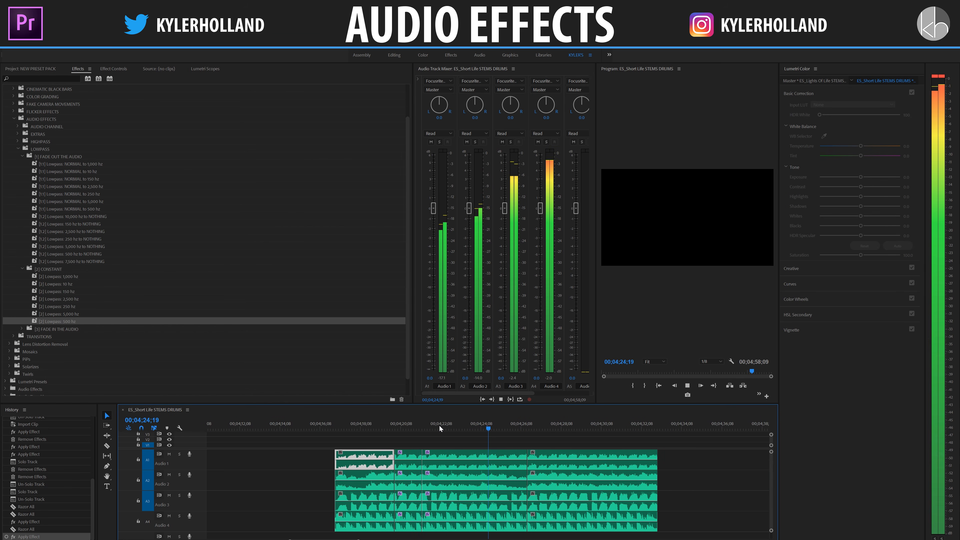
{"action": "key", "text": "space"}
Step: Razor all audio tracks about one second after the 00;04;26;17 cut
{"action": "key", "text": "c"}
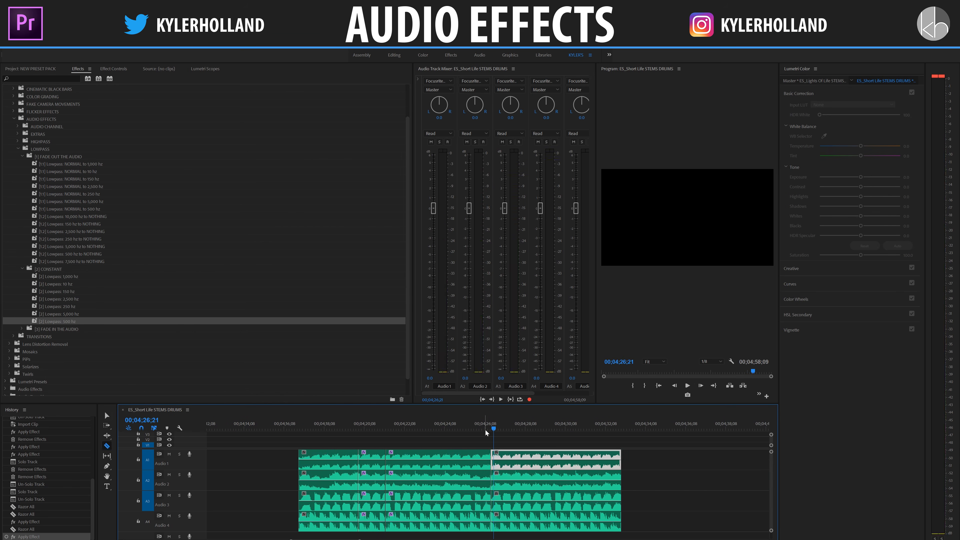
{"action": "left_click", "coordinate": [485, 430]}
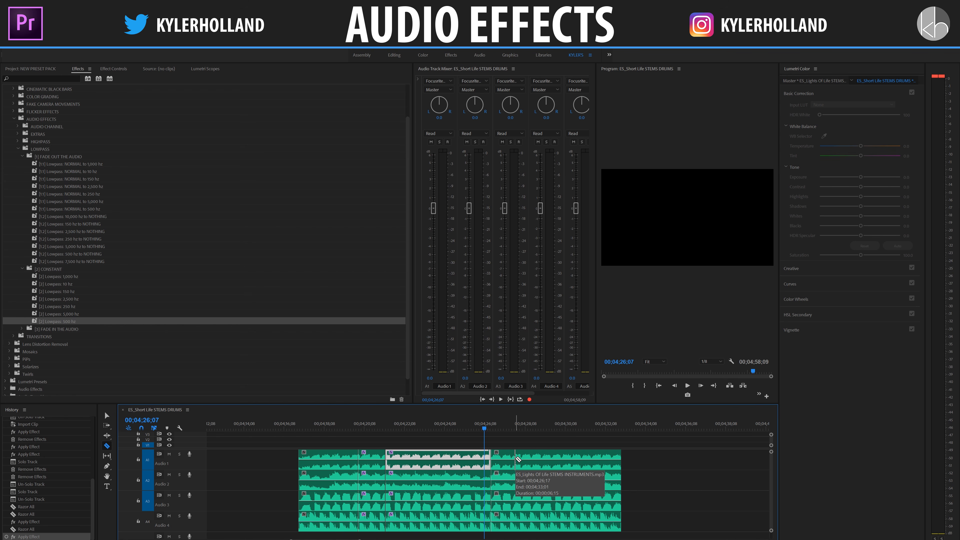
{"action": "left_click", "coordinate": [516, 458], "text": "shift"}
{"action": "key", "text": "v"}
Step: Apply the Lowpass 500 hz to NORMAL preset from the FADE IN THE AUDIO folder to the four short segments after the constant section
{"action": "left_click_drag", "start_coordinate": [500, 439], "coordinate": [506, 512]}
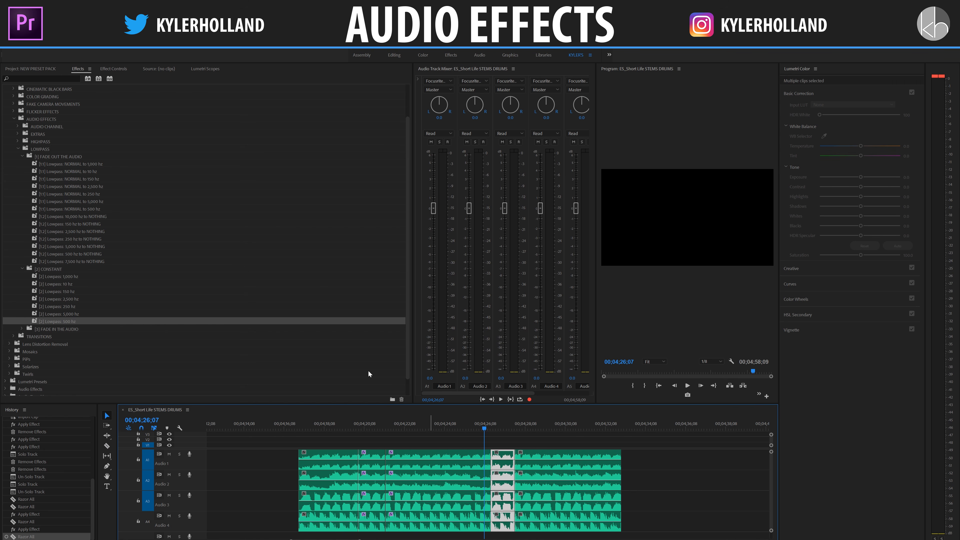
{"action": "double_click", "coordinate": [51, 328]}
{"action": "scroll", "coordinate": [71, 324], "scroll_direction": "down", "scroll_amount": 2}
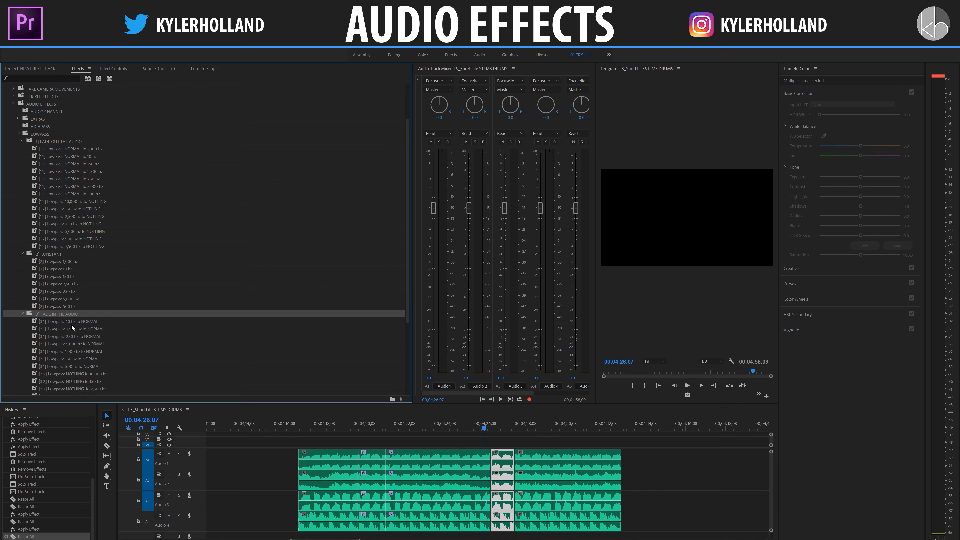
{"action": "scroll", "coordinate": [72, 319], "scroll_direction": "down", "scroll_amount": 2}
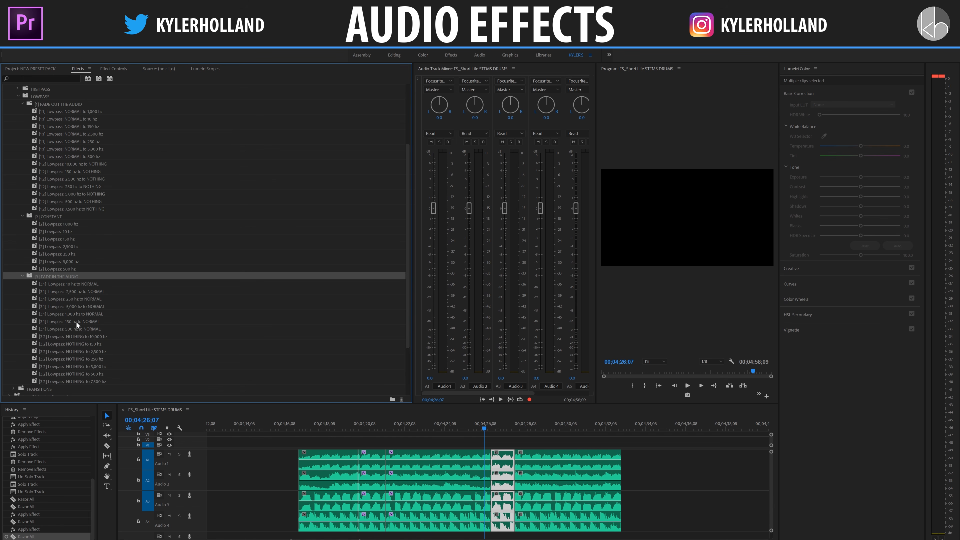
{"action": "left_click", "coordinate": [75, 329]}
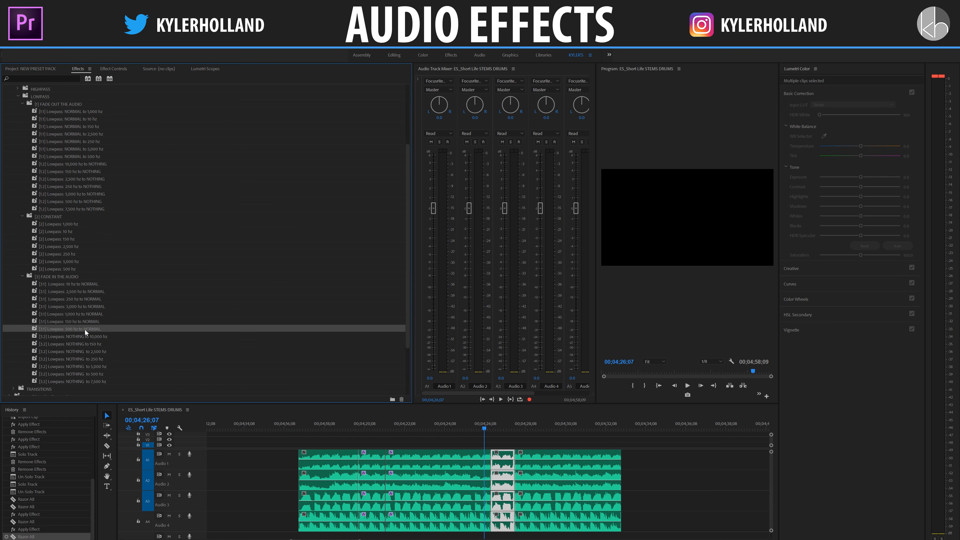
{"action": "left_click_drag", "start_coordinate": [86, 329], "coordinate": [499, 455]}
Step: Play the lowpass fade-in from 00;04;25;21, undo all the lowpass presets and razor cuts, and move the playhead to 00;04;18;01
{"action": "left_click", "coordinate": [477, 459]}
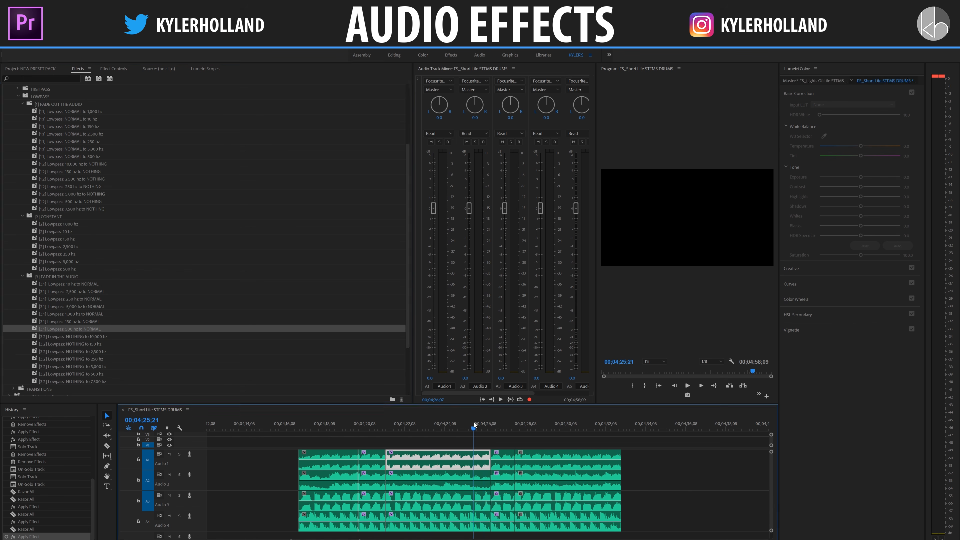
{"action": "key", "text": "space"}
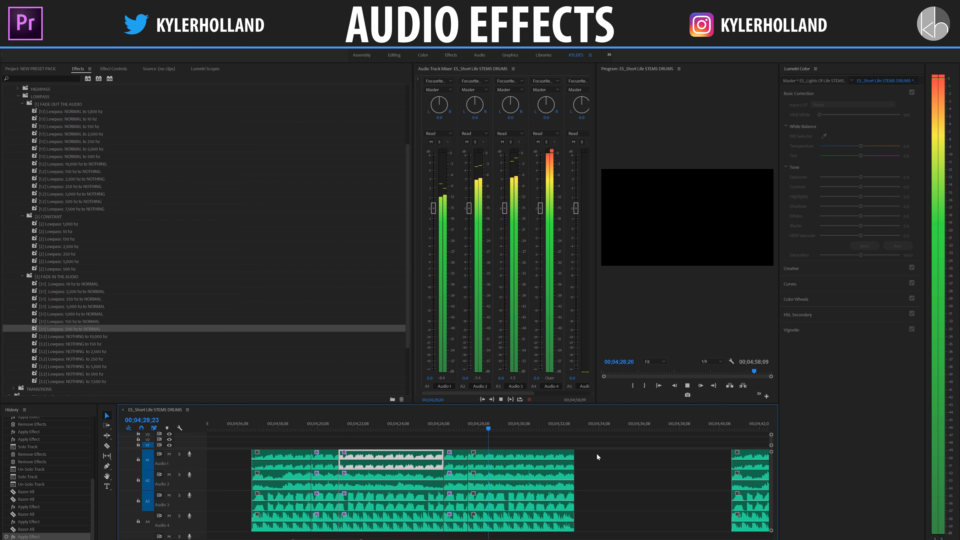
{"action": "key", "text": "ctrl+z"}
{"action": "key", "text": "ctrl+z"}
{"action": "key", "text": "ctrl+z"}
{"action": "key", "text": "ctrl+z"}
{"action": "key", "text": "ctrl+z"}
{"action": "key", "text": "ctrl+z"}
{"action": "key", "text": "ctrl+z"}
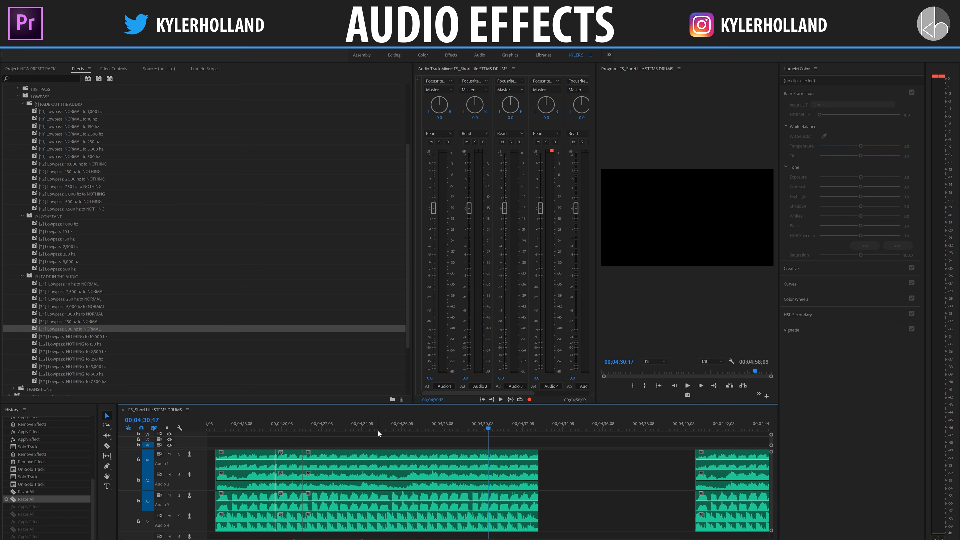
{"action": "left_click_drag", "start_coordinate": [293, 427], "coordinate": [239, 426]}
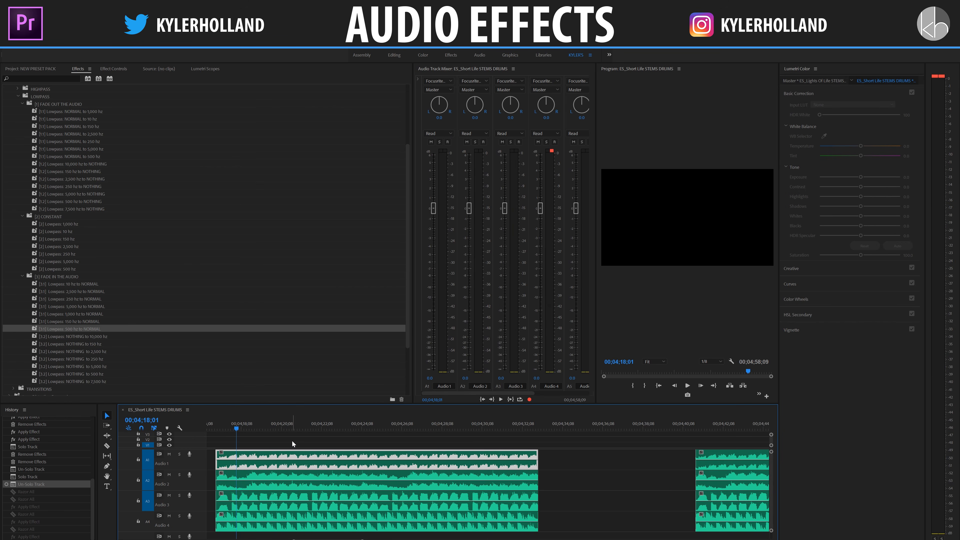
{"action": "scroll", "coordinate": [292, 439], "scroll_direction": "down", "scroll_amount": 2}
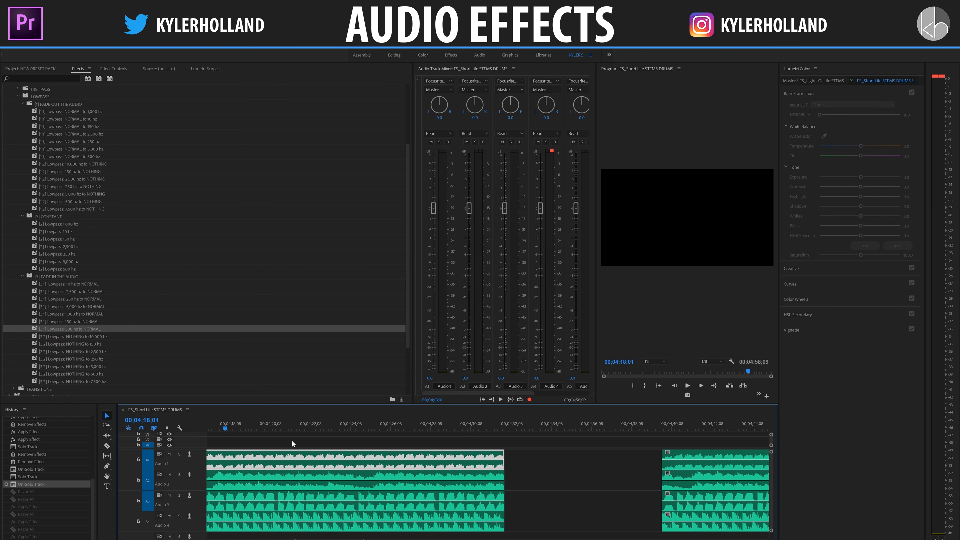
{"action": "scroll", "coordinate": [292, 439], "scroll_direction": "up", "scroll_amount": 3}
{"action": "left_click", "coordinate": [299, 443]}
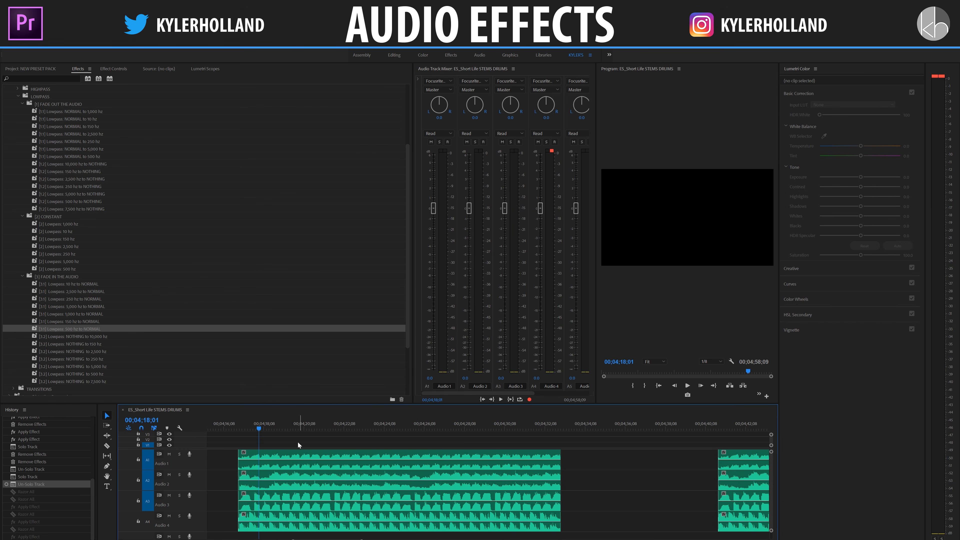
{"action": "left_click_drag", "start_coordinate": [228, 457], "coordinate": [343, 518]}
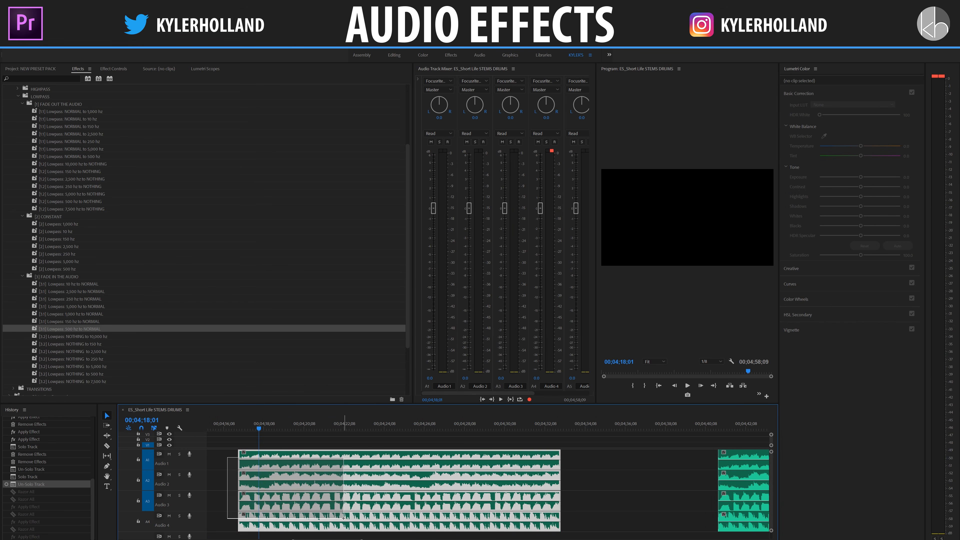
{"action": "left_click", "coordinate": [386, 441]}
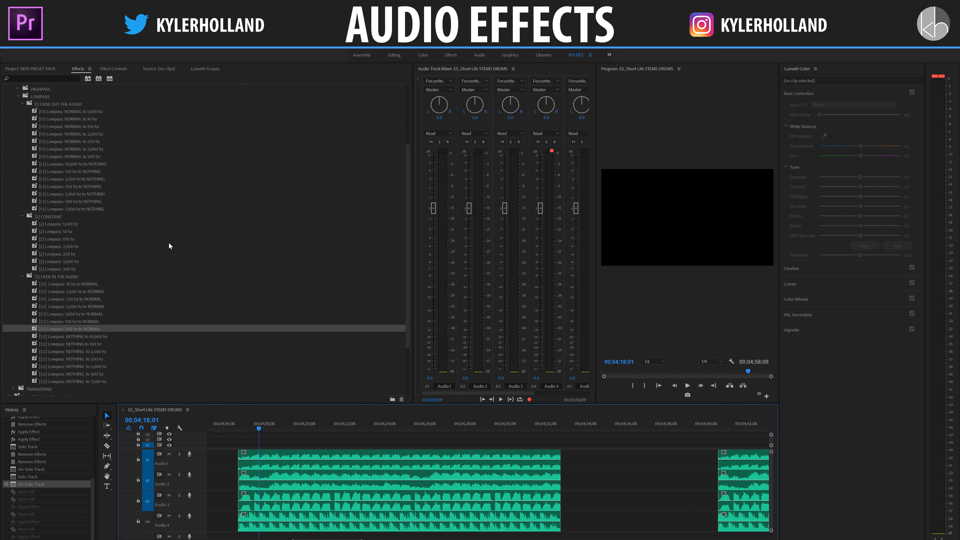
Step: Inspect the Audio 1 clip's effect controls and return to the list of effects presets
{"action": "key", "text": "shift+5"}
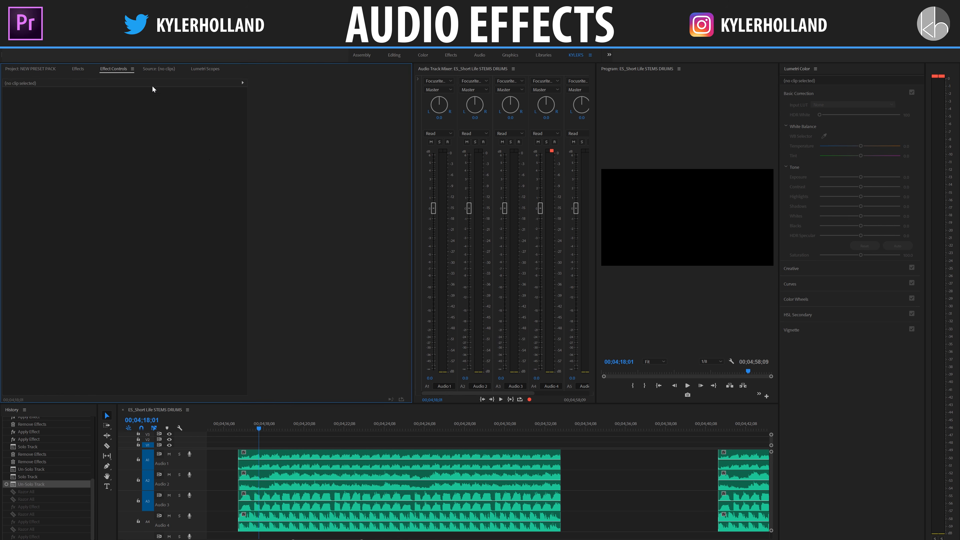
{"action": "left_click", "coordinate": [325, 501]}
{"action": "left_click", "coordinate": [321, 460]}
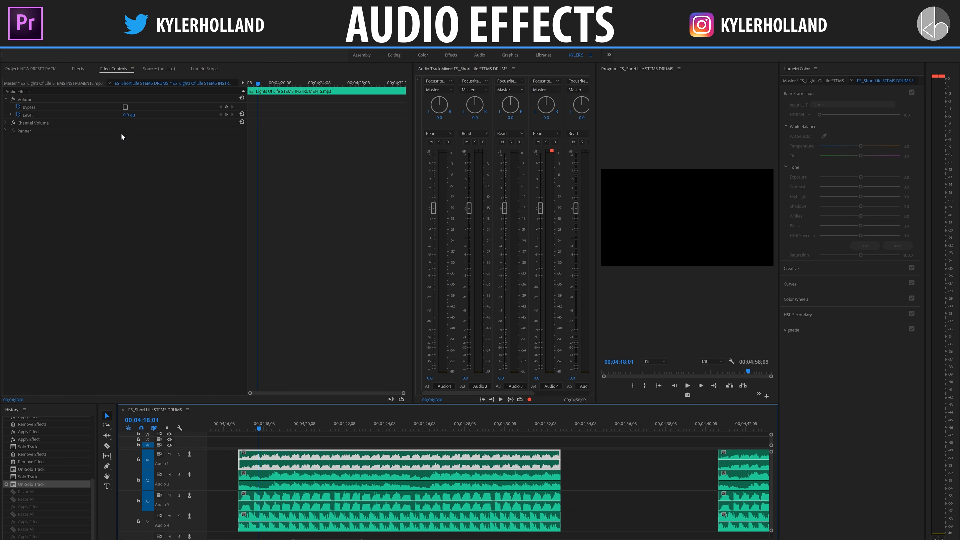
{"action": "left_click", "coordinate": [84, 71]}
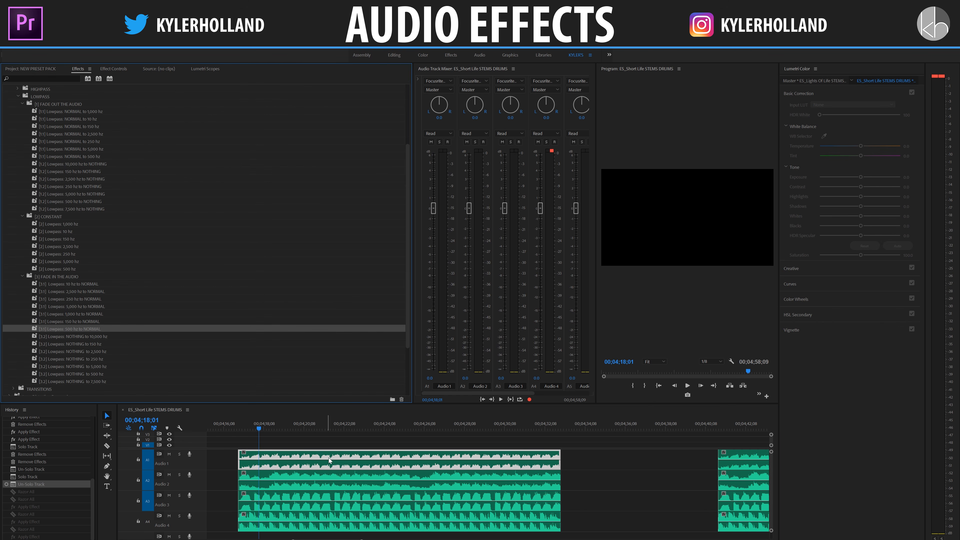
Step: Razor all audio tracks at 00;04;19;06 and again about one second further on
{"action": "left_click", "coordinate": [282, 428]}
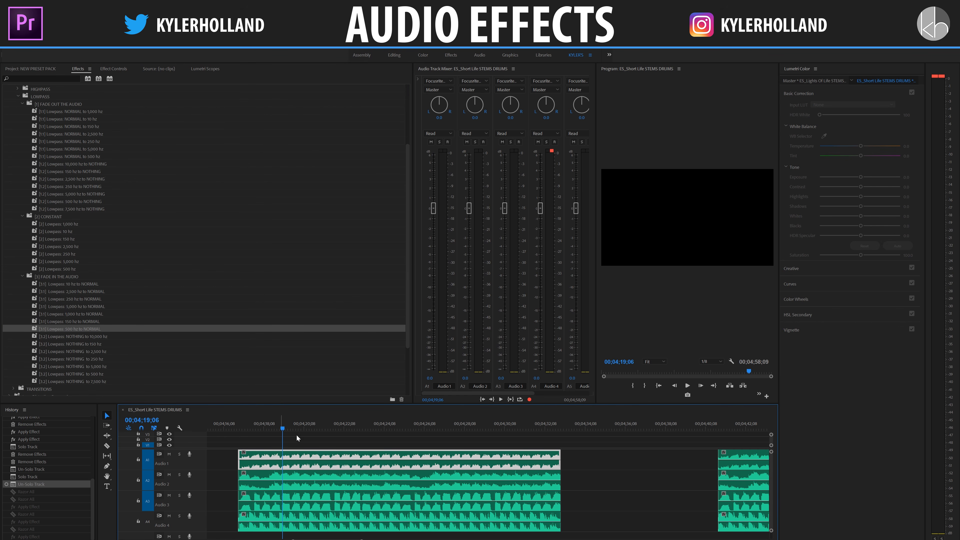
{"action": "key", "text": "c"}
{"action": "left_click", "coordinate": [282, 455], "text": "shift"}
{"action": "left_click", "coordinate": [306, 458], "text": "shift"}
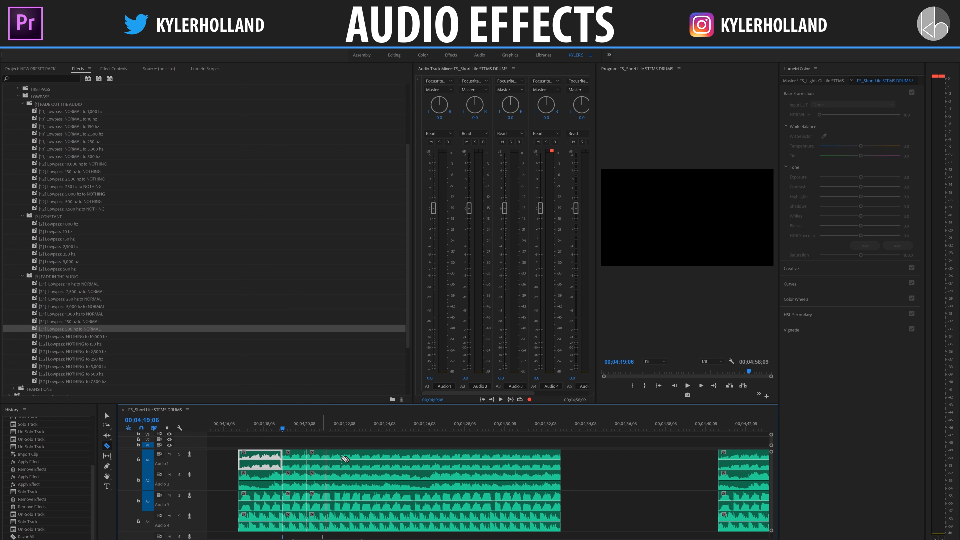
Step: Razor all audio tracks at about 00;04;27 and again roughly one and a half seconds further on
{"action": "left_click", "coordinate": [442, 459], "text": "shift"}
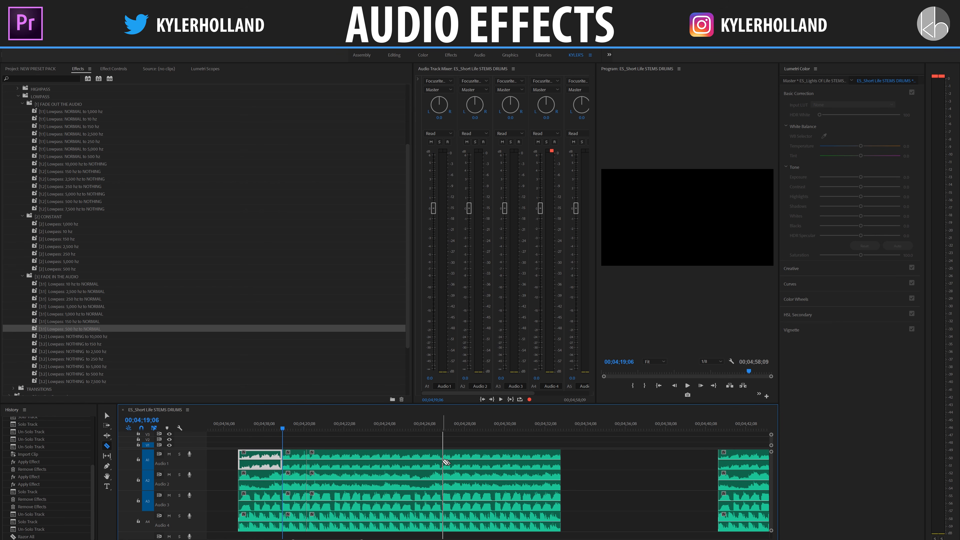
{"action": "left_click", "coordinate": [474, 462], "text": "shift"}
{"action": "key", "text": "v"}
Step: Apply the Lowpass: NORMAL to 250 hz fade-out preset to the four short segments starting at 00;04;19;06
{"action": "left_click_drag", "start_coordinate": [299, 441], "coordinate": [298, 526]}
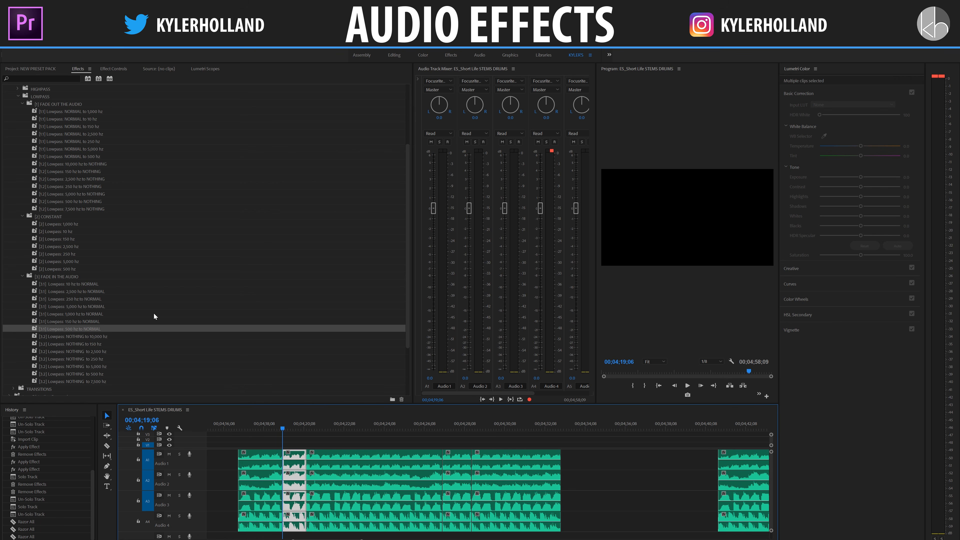
{"action": "left_click", "coordinate": [67, 143]}
{"action": "left_click_drag", "start_coordinate": [282, 431], "coordinate": [293, 457]}
Step: Apply the constant Lowpass: 250 hz preset to the long middle segments and Lowpass: 250 hz to NORMAL to the short segments after them
{"action": "left_click_drag", "start_coordinate": [343, 441], "coordinate": [372, 526]}
{"action": "left_click_drag", "start_coordinate": [72, 252], "coordinate": [367, 496]}
{"action": "left_click_drag", "start_coordinate": [455, 439], "coordinate": [464, 528]}
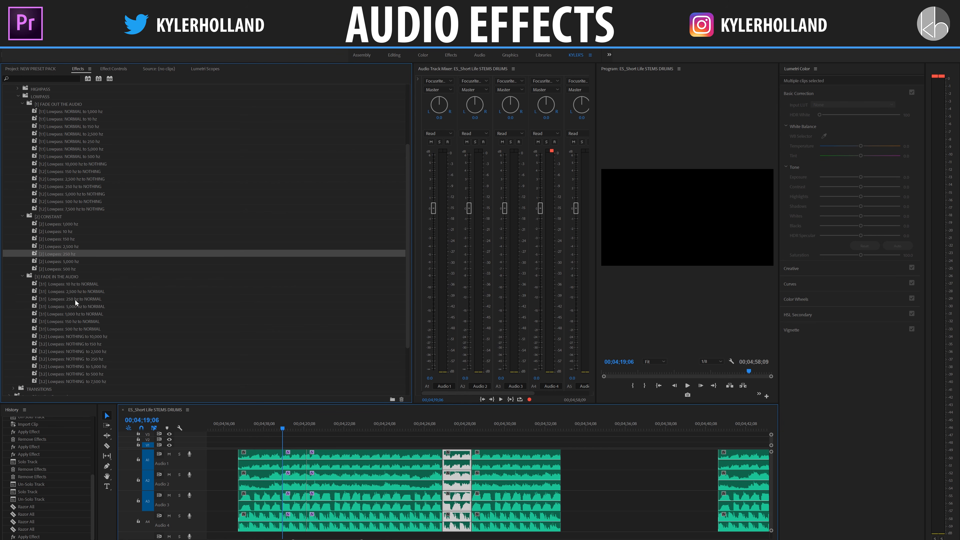
{"action": "left_click_drag", "start_coordinate": [75, 300], "coordinate": [457, 492]}
Step: Play the 250 hz lowpass sequence from just before the fade-out segments, at about 00;04;18;24
{"action": "left_click", "coordinate": [261, 459]}
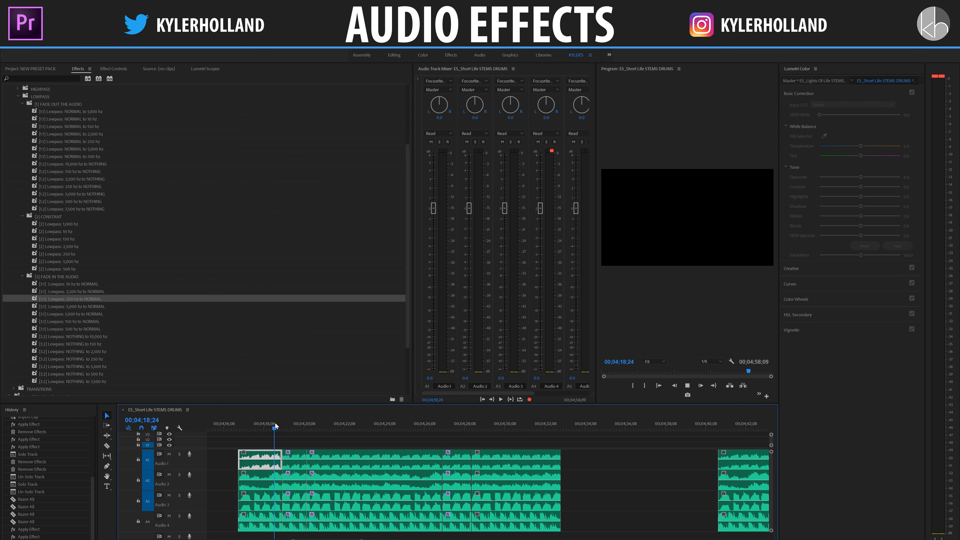
{"action": "key", "text": "space"}
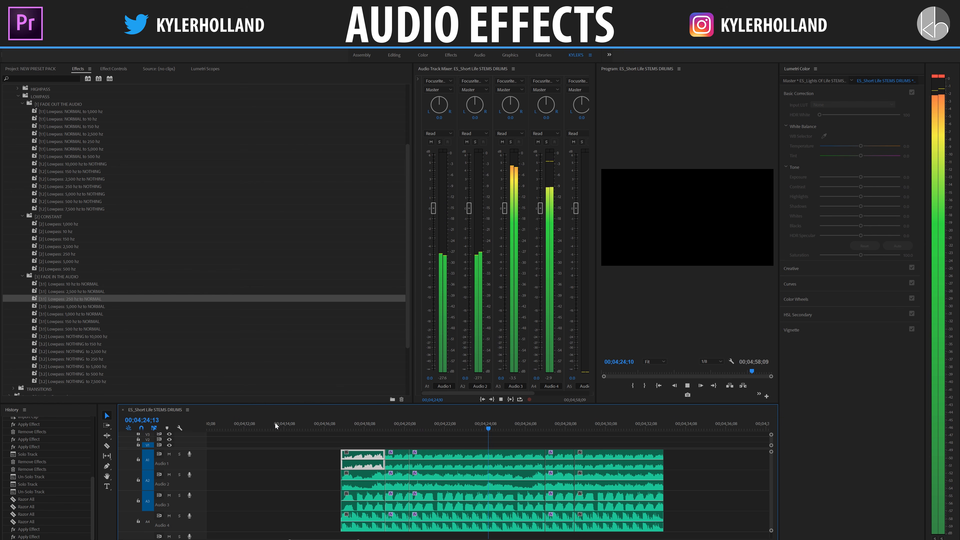
{"action": "key", "text": "space"}
Step: Undo the 250 hz lowpass presets and all the razor cuts on the audio clips
{"action": "key", "text": "ctrl+z"}
{"action": "key", "text": "ctrl+z"}
{"action": "key", "text": "ctrl+z"}
{"action": "key", "text": "ctrl+z"}
{"action": "key", "text": "ctrl+z"}
{"action": "key", "text": "ctrl+z"}
{"action": "key", "text": "ctrl+z"}
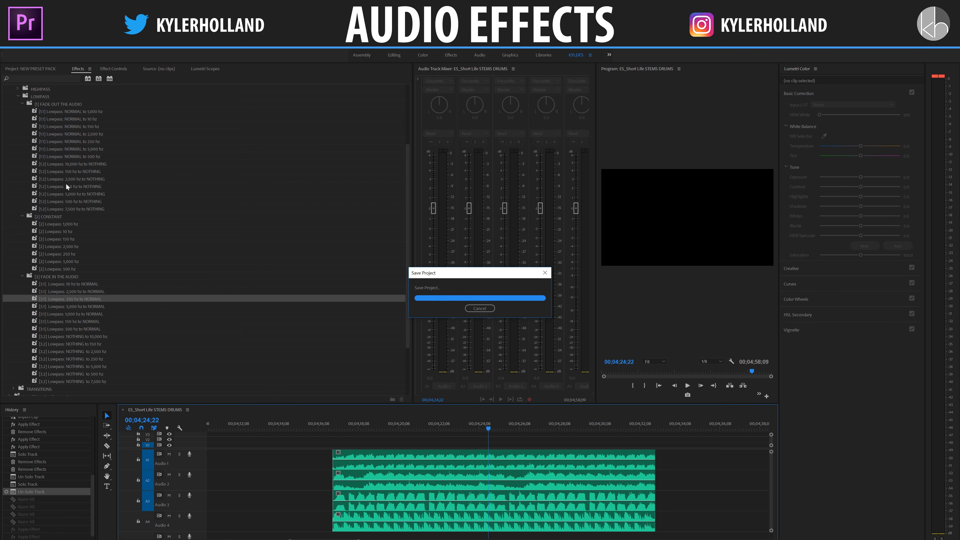
Step: Examine the Lowpass NORMAL presets in the FADE OUT THE AUDIO folder, from 1,000 hz through 500 hz
{"action": "left_click", "coordinate": [71, 107]}
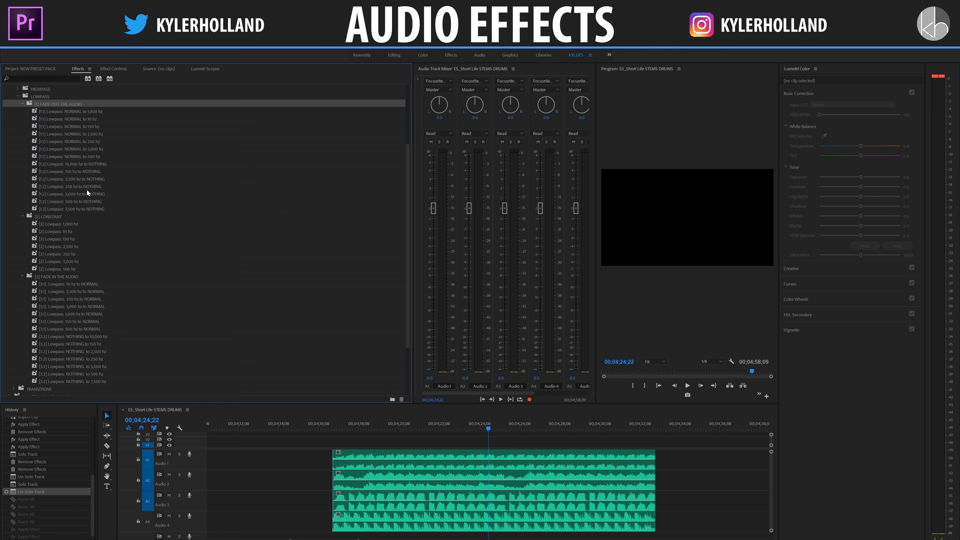
{"action": "left_click", "coordinate": [60, 156]}
{"action": "left_click", "coordinate": [57, 114]}
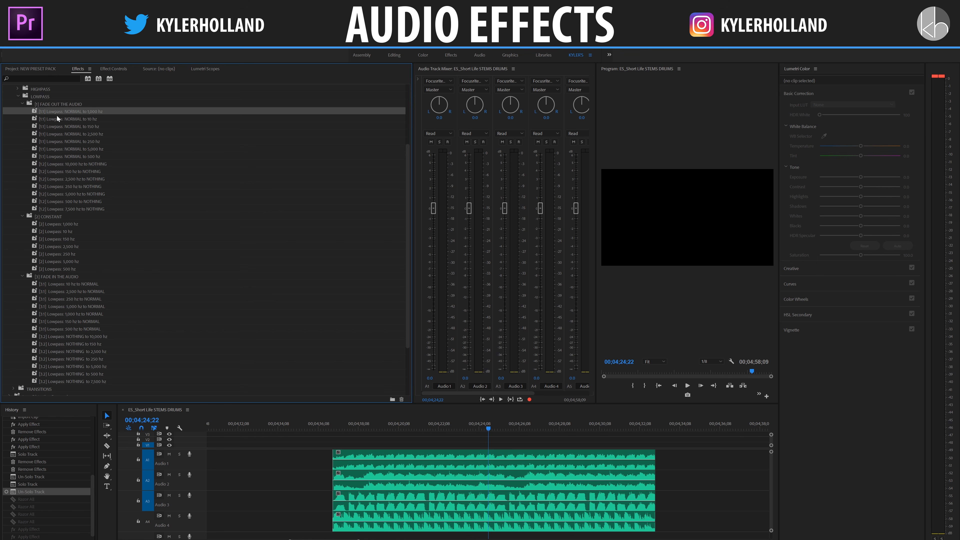
{"action": "left_click", "coordinate": [59, 155]}
{"action": "left_click", "coordinate": [67, 112]}
Step: Play the unprocessed audio clips from 00;04;20;14
{"action": "left_click", "coordinate": [403, 421]}
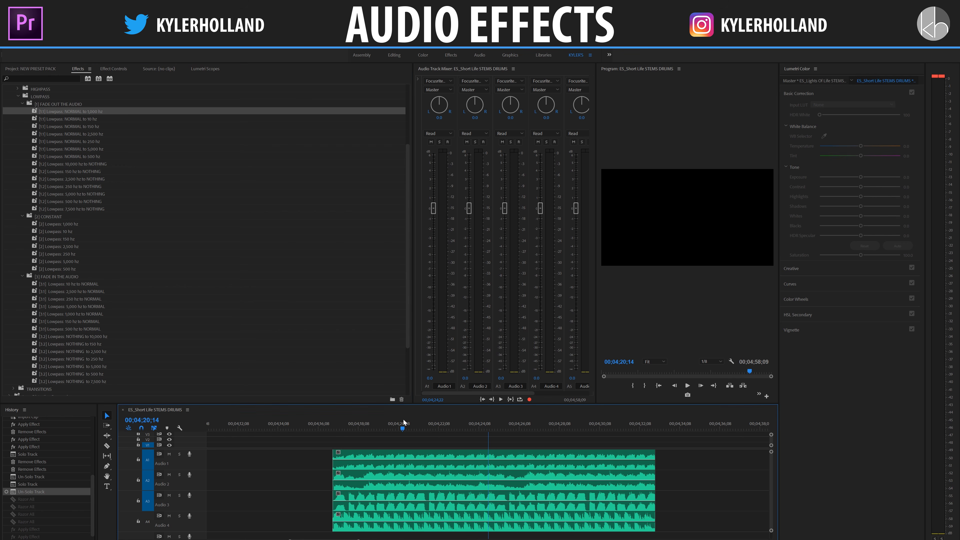
{"action": "key", "text": "space"}
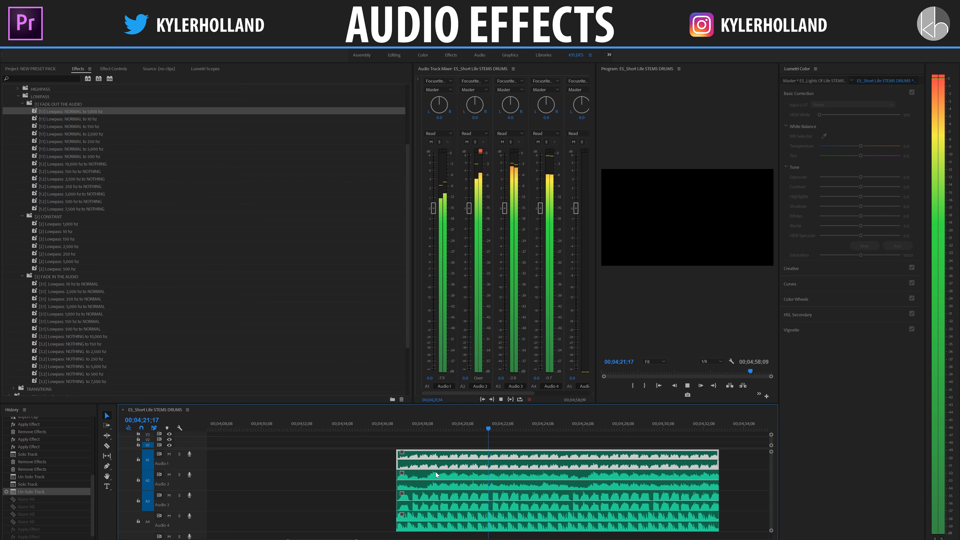
{"action": "key", "text": "space"}
Step: Solo the Audio 1 track and razor its clip into a three-second segment ending at 00;04;21;19
{"action": "left_click", "coordinate": [179, 454]}
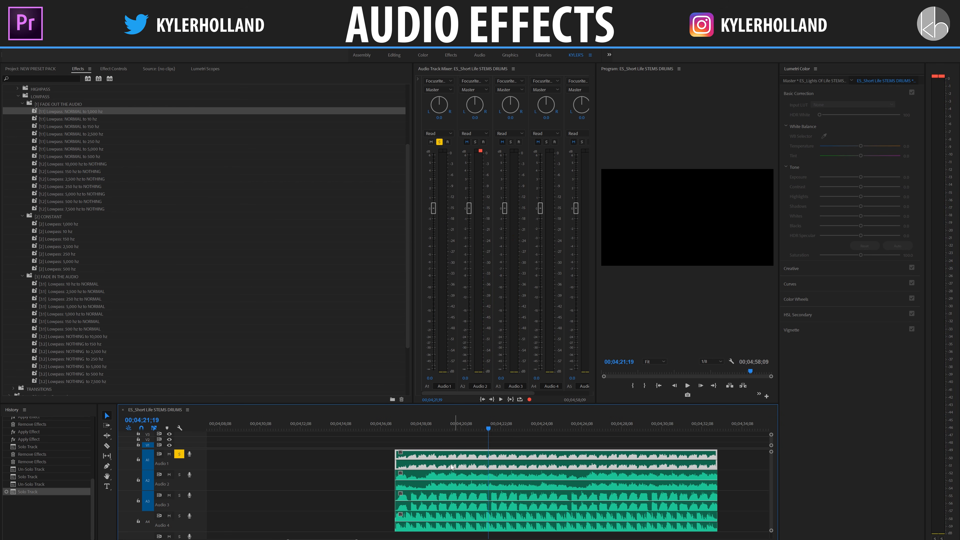
{"action": "key", "text": "c"}
{"action": "left_click", "coordinate": [488, 459]}
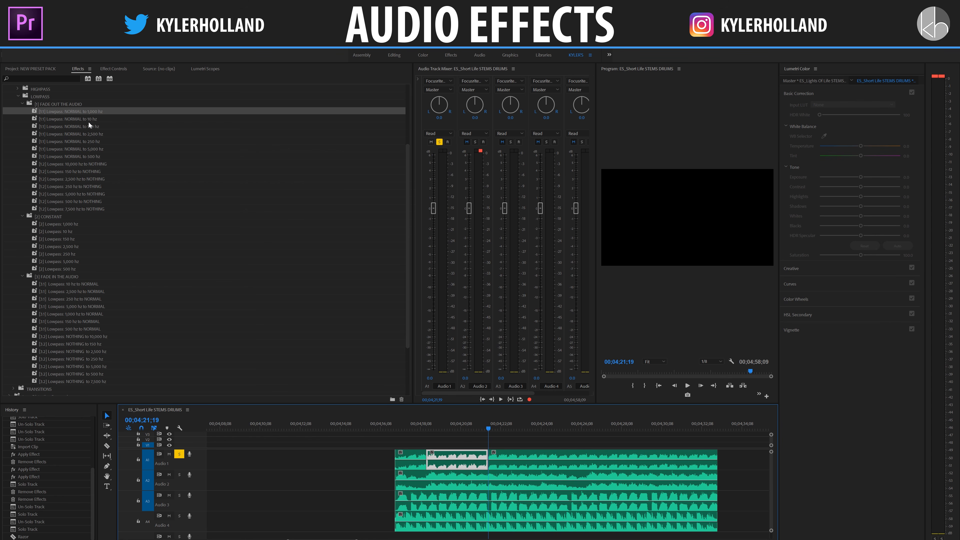
Step: Apply the Lowpass: NORMAL to 150 hz preset to the middle Audio 1 segment and play it from its start
{"action": "left_click_drag", "start_coordinate": [88, 126], "coordinate": [477, 458]}
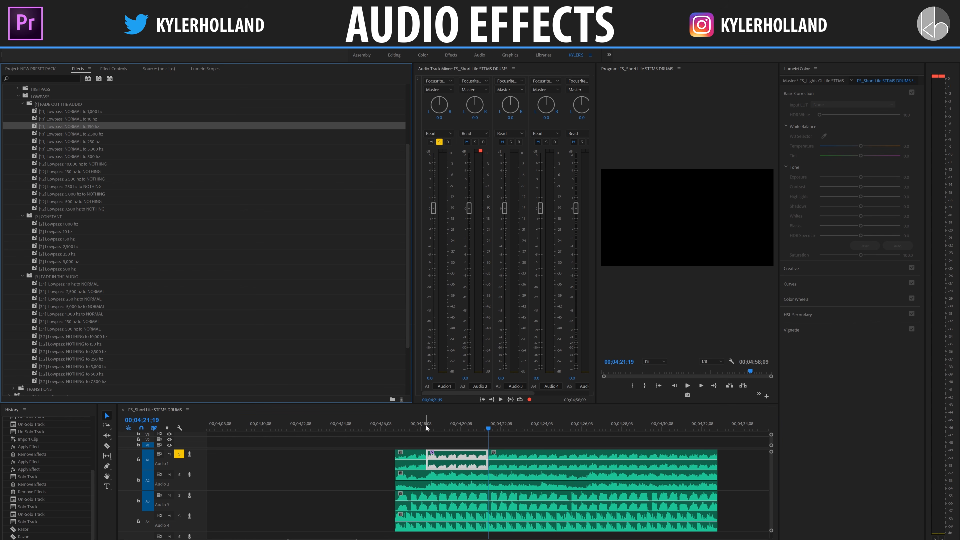
{"action": "left_click", "coordinate": [427, 427]}
{"action": "key", "text": "space"}
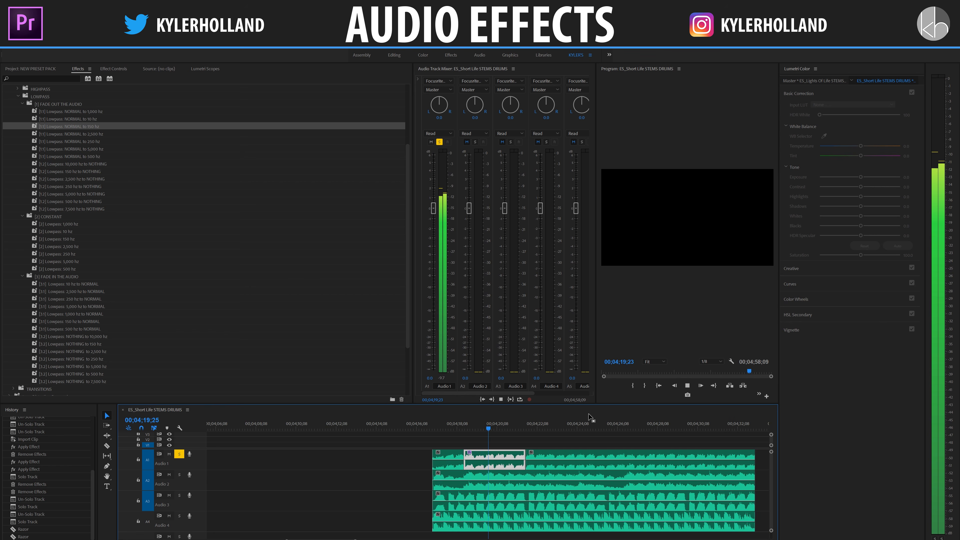
Step: Apply the Lowpass: 500 hz to NOTHING preset to the middle Audio 1 segment and play it from 00;04;18;19
{"action": "left_click", "coordinate": [121, 171]}
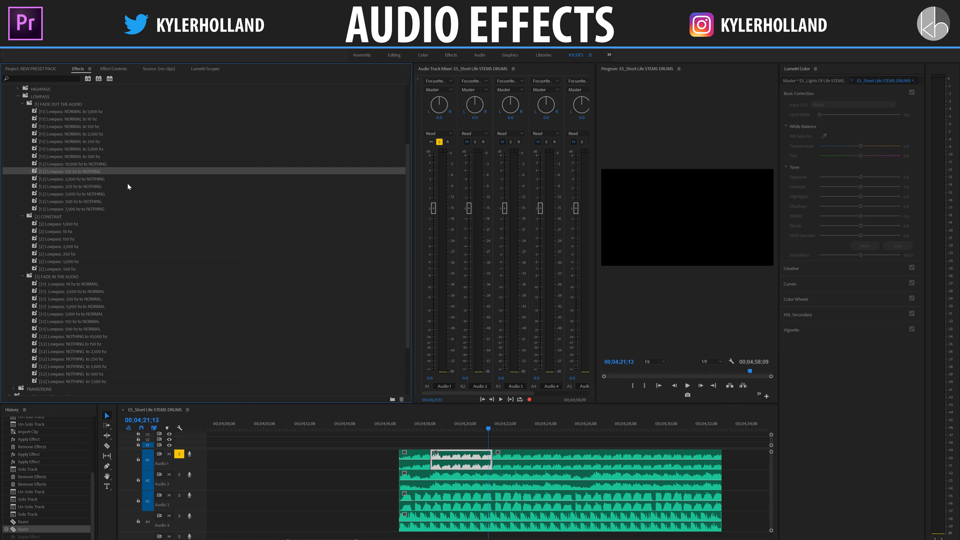
{"action": "left_click", "coordinate": [88, 194]}
{"action": "left_click_drag", "start_coordinate": [87, 200], "coordinate": [466, 460]}
{"action": "left_click", "coordinate": [432, 428]}
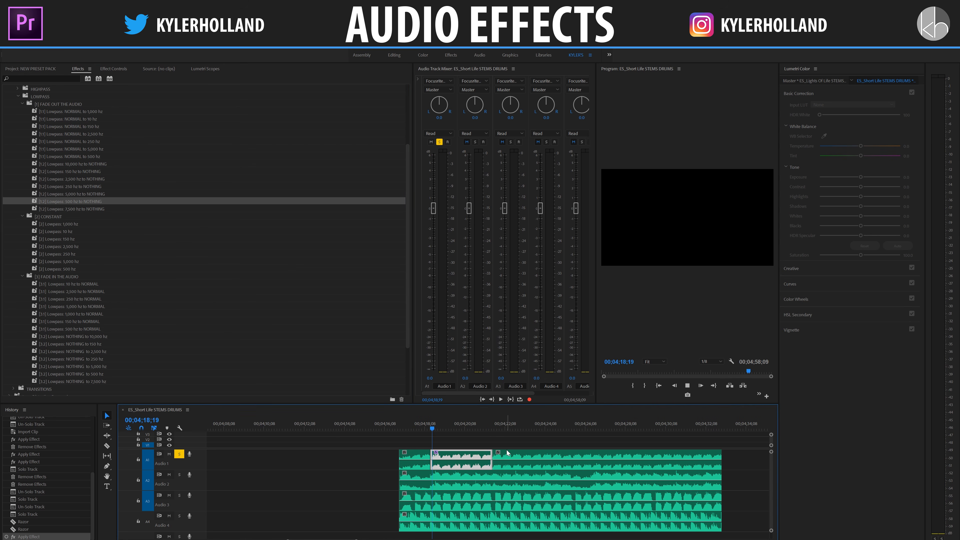
{"action": "key", "text": "space"}
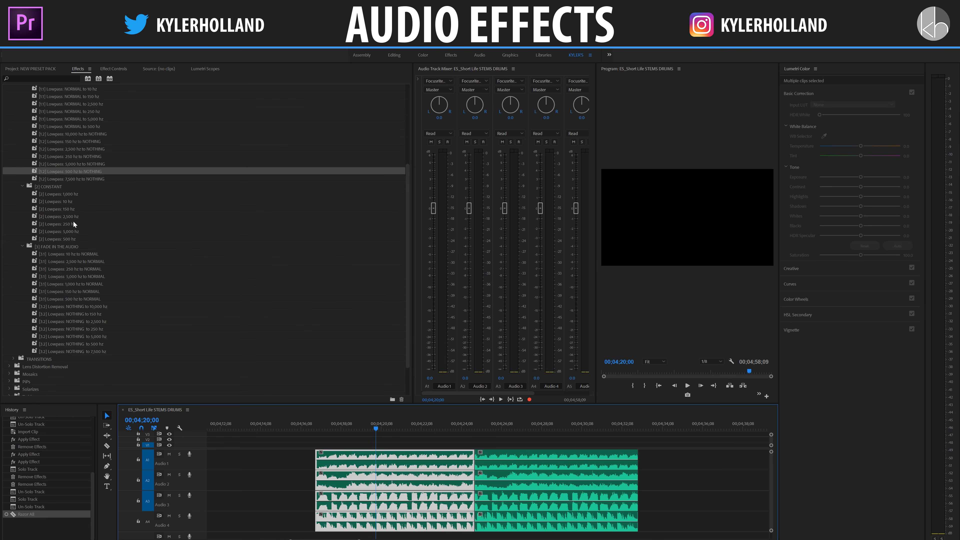
Step: Apply the constant Lowpass: 500 hz preset to the first segments on all four audio tracks and play them from 00;04;20;00
{"action": "left_click_drag", "start_coordinate": [73, 220], "coordinate": [433, 458]}
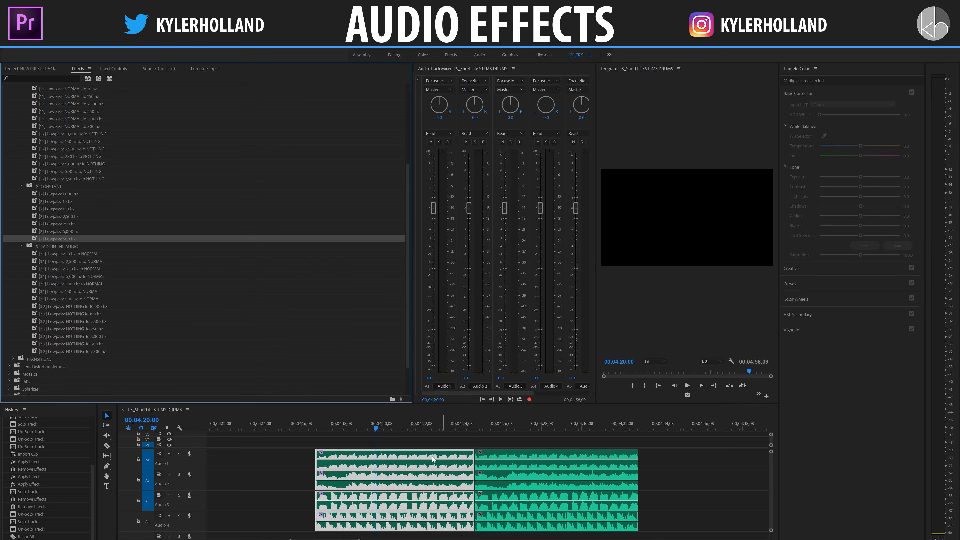
{"action": "key", "text": "space"}
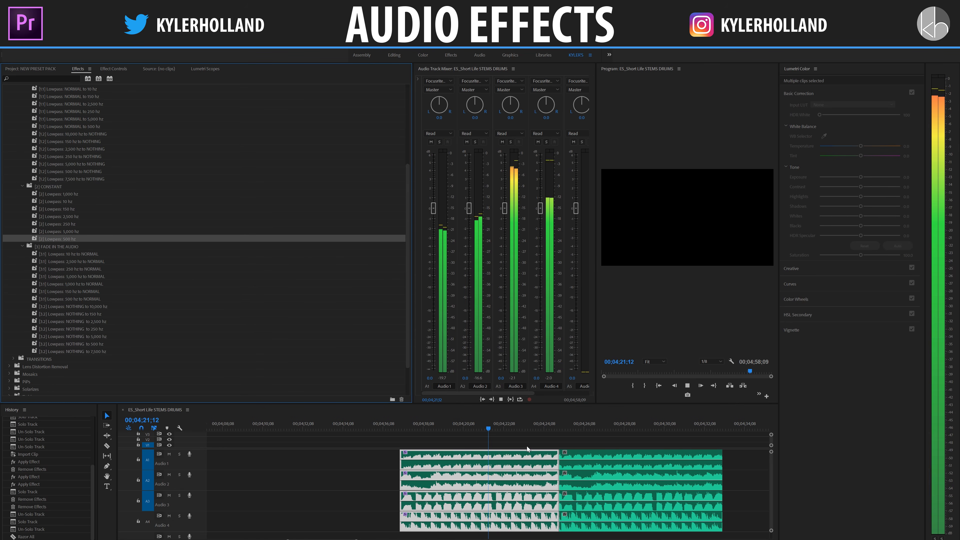
{"action": "key", "text": "space"}
Step: Razor all audio tracks at about 00;04;29 and delete the segments after that cut
{"action": "scroll", "coordinate": [557, 447], "scroll_direction": "down", "scroll_amount": 3}
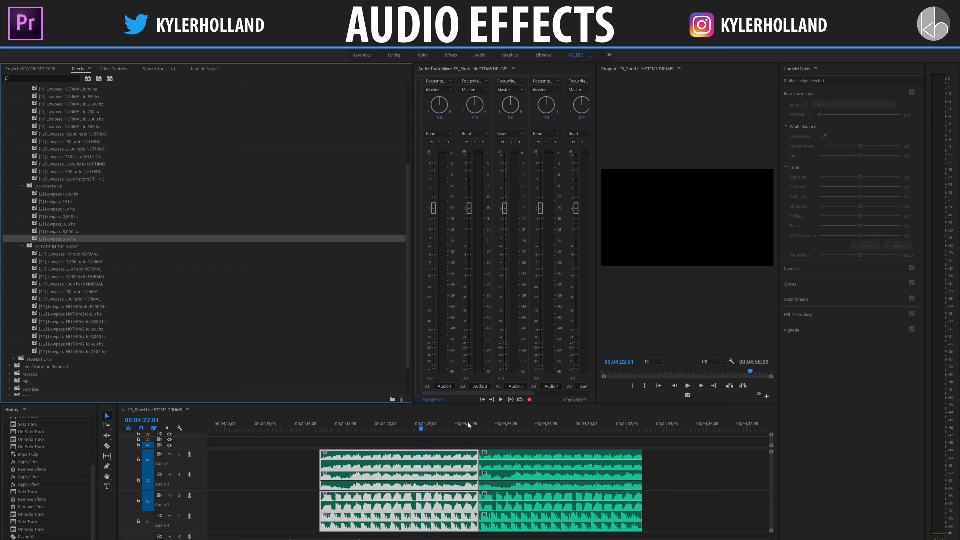
{"action": "left_click_drag", "start_coordinate": [476, 426], "coordinate": [483, 425]}
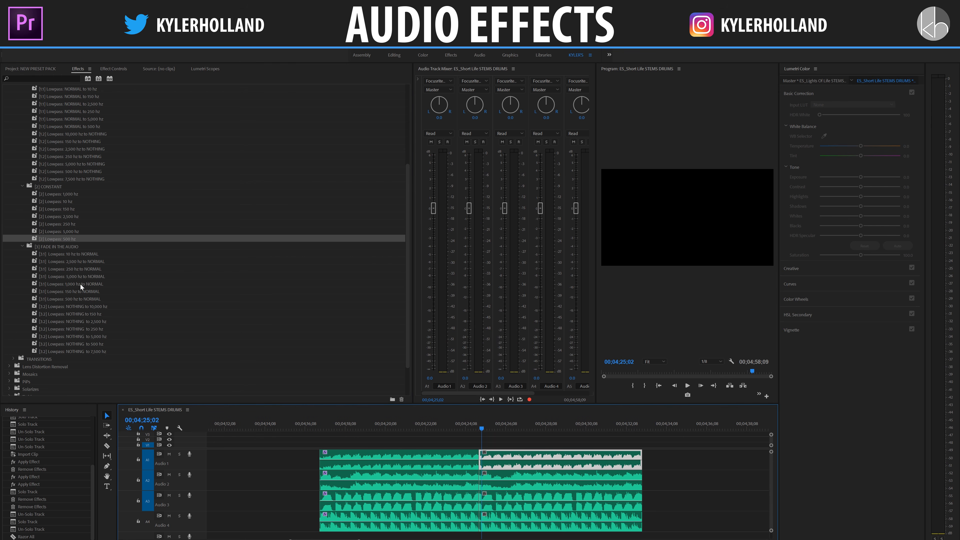
{"action": "left_click", "coordinate": [76, 299]}
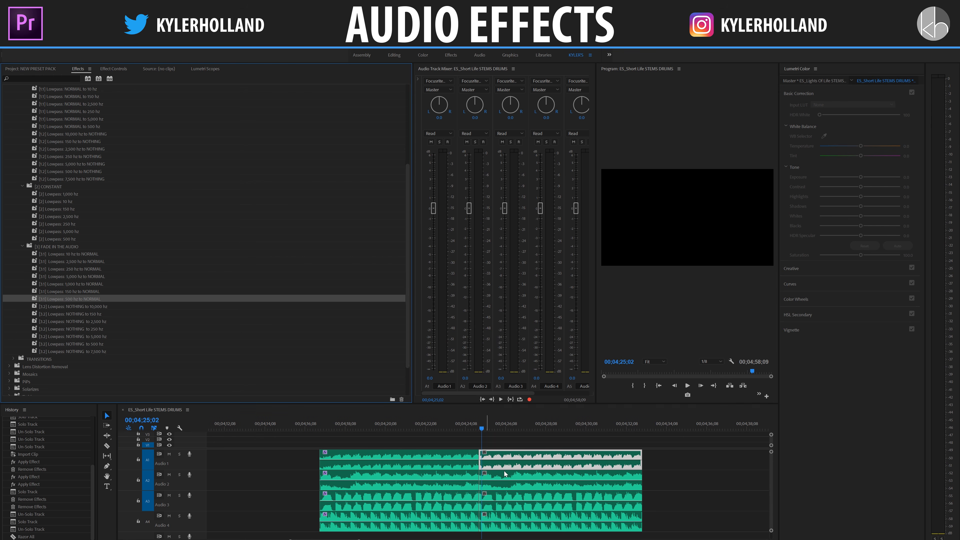
{"action": "key", "text": "c"}
{"action": "left_click", "coordinate": [559, 460], "text": "shift"}
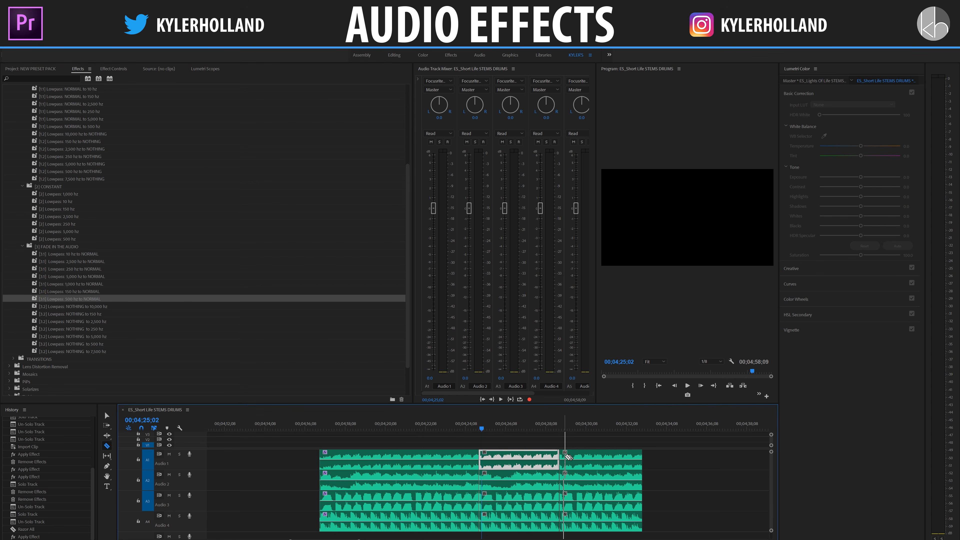
{"action": "key", "text": "v"}
{"action": "left_click_drag", "start_coordinate": [601, 440], "coordinate": [619, 512]}
{"action": "key", "text": "Delete"}
Step: Apply the Lowpass: 500 hz to NOTHING preset to the last segments on all four tracks and play across the preceding cut
{"action": "left_click_drag", "start_coordinate": [558, 440], "coordinate": [523, 517]}
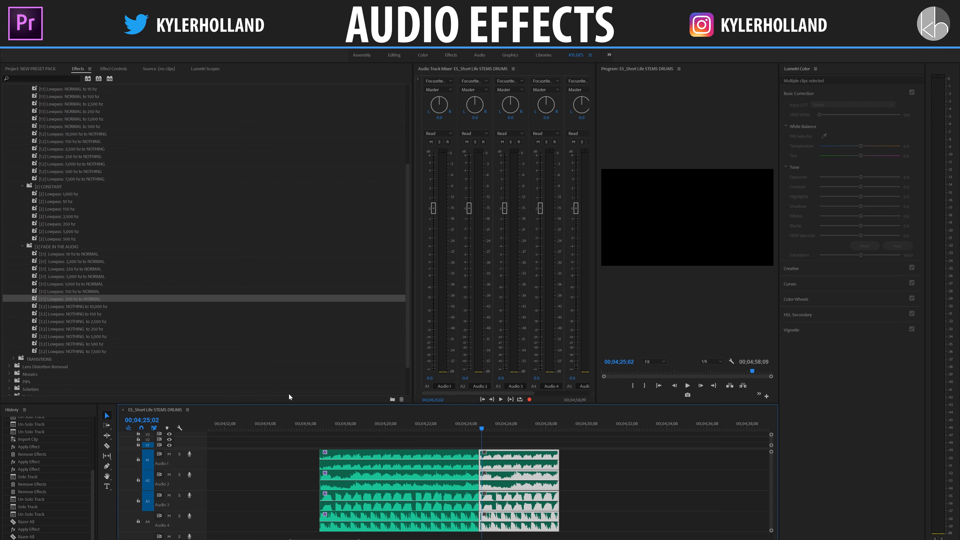
{"action": "scroll", "coordinate": [108, 335], "scroll_direction": "up", "scroll_amount": 2}
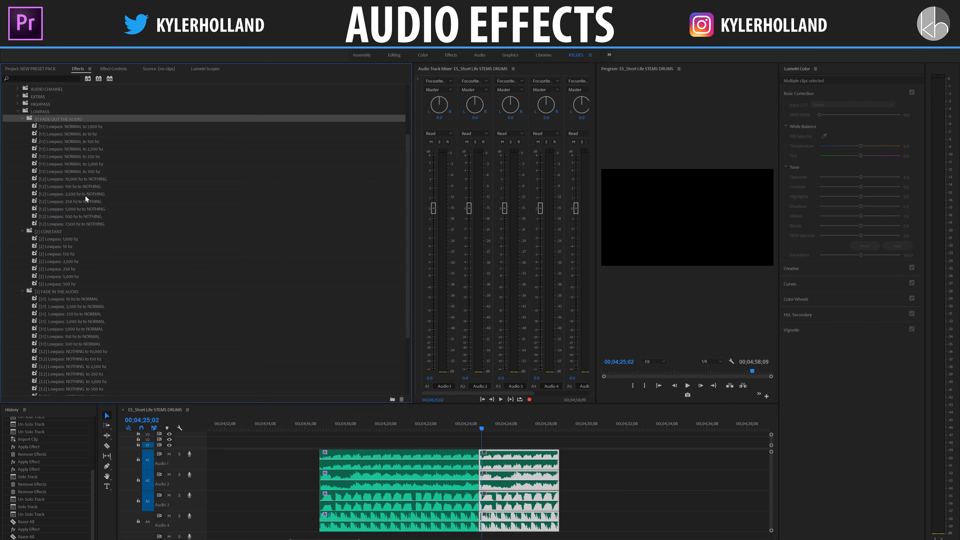
{"action": "left_click", "coordinate": [76, 217]}
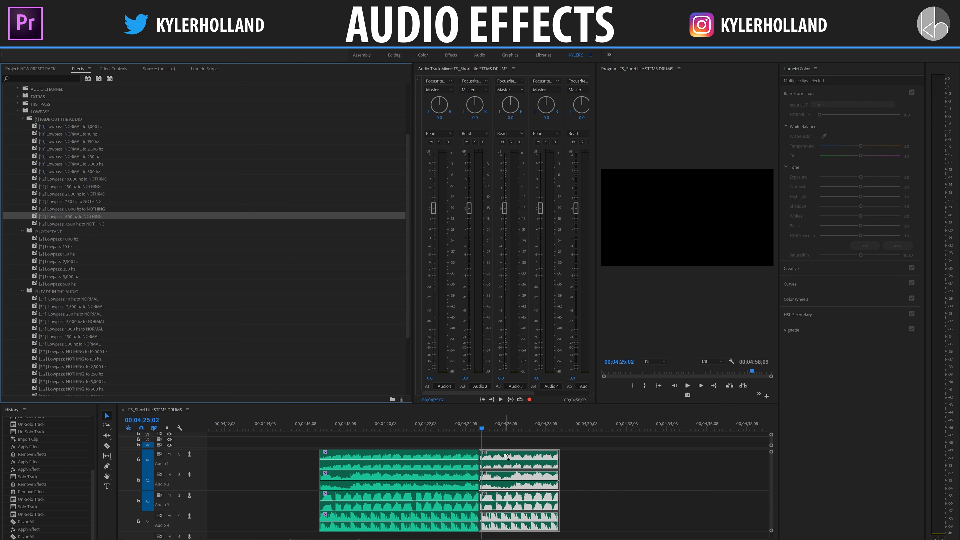
{"action": "left_click", "coordinate": [451, 420]}
{"action": "key", "text": "space"}
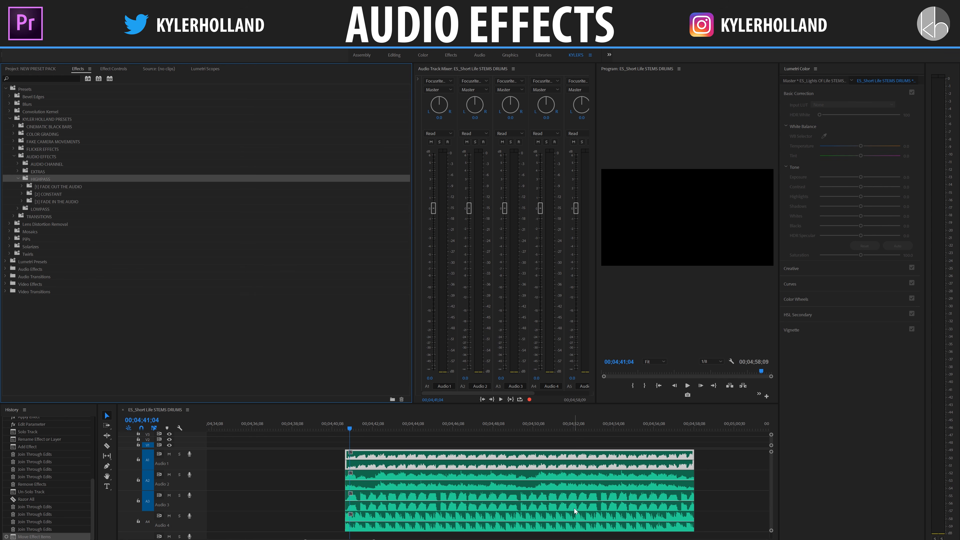
Step: Apply the Highpass: 250 hz preset from the HIGHPASS CONSTANT folder to the four clips starting near 00;04;41 and play them
{"action": "scroll", "coordinate": [574, 508], "scroll_direction": "right", "scroll_amount": 3}
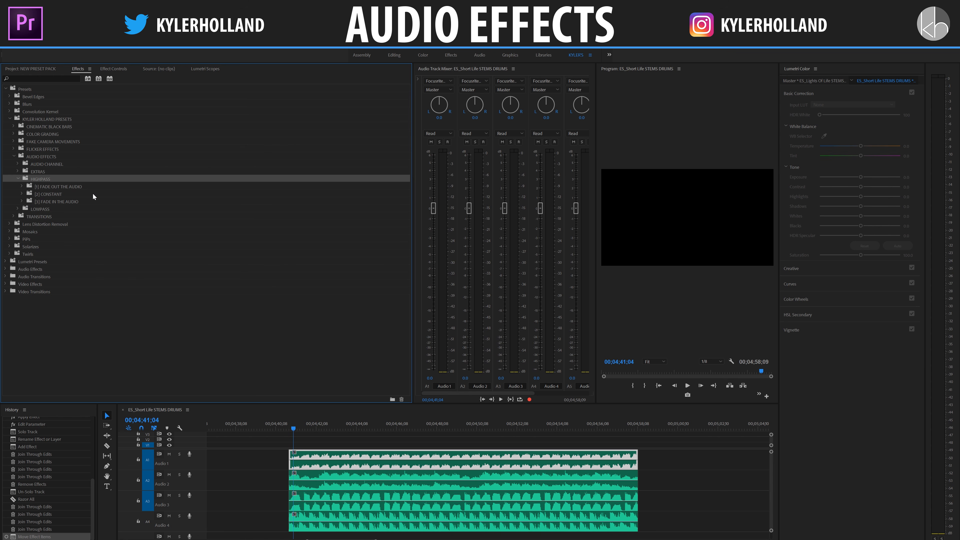
{"action": "left_click", "coordinate": [359, 444]}
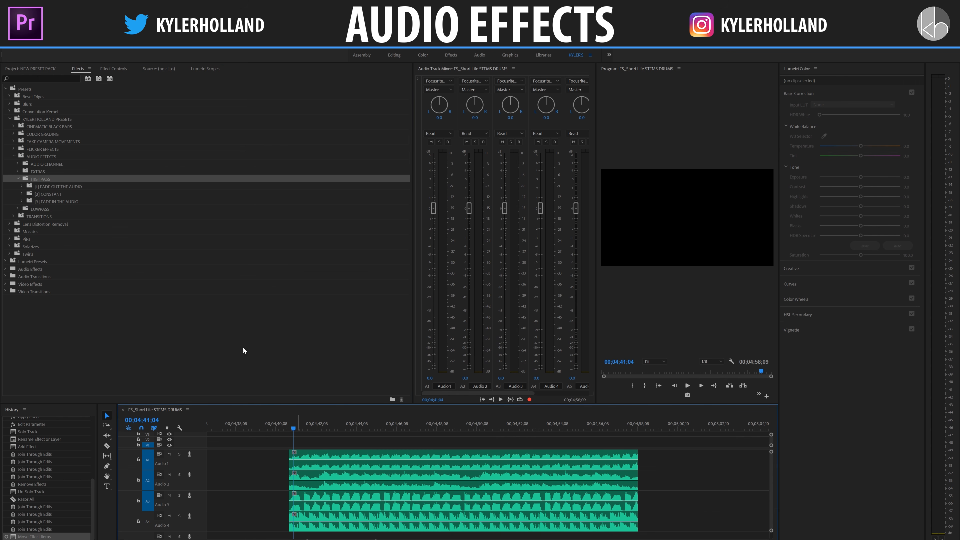
{"action": "left_click_drag", "start_coordinate": [326, 445], "coordinate": [391, 525]}
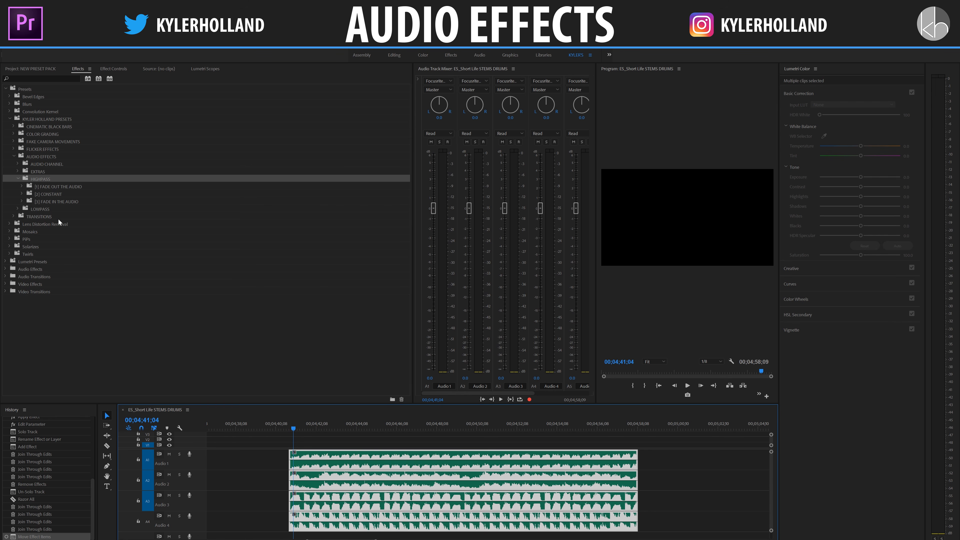
{"action": "double_click", "coordinate": [53, 195]}
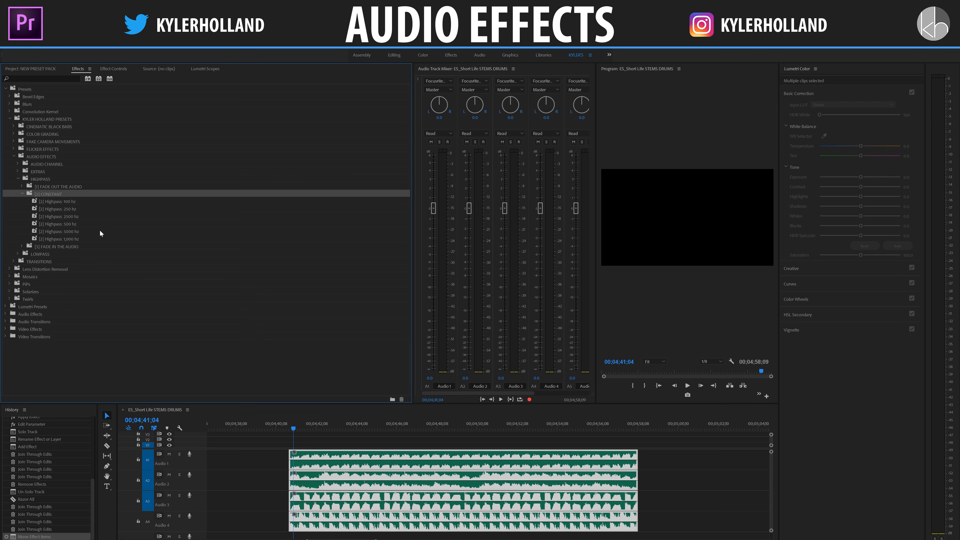
{"action": "double_click", "coordinate": [75, 210]}
{"action": "key", "text": "space"}
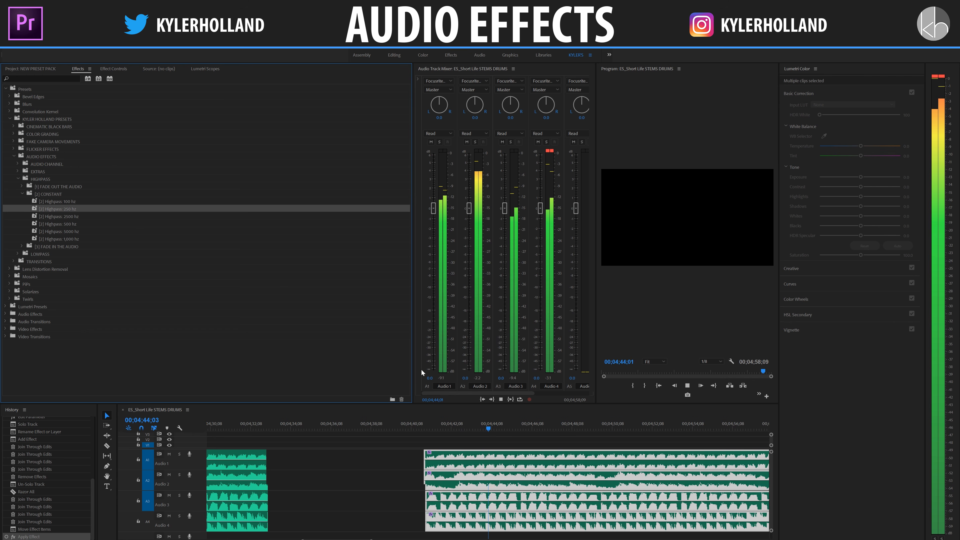
Step: Undo the 250 hz highpass, apply the constant Highpass: 2500 hz preset to the same four clips, and play them
{"action": "key", "text": "ctrl+z"}
{"action": "double_click", "coordinate": [70, 218]}
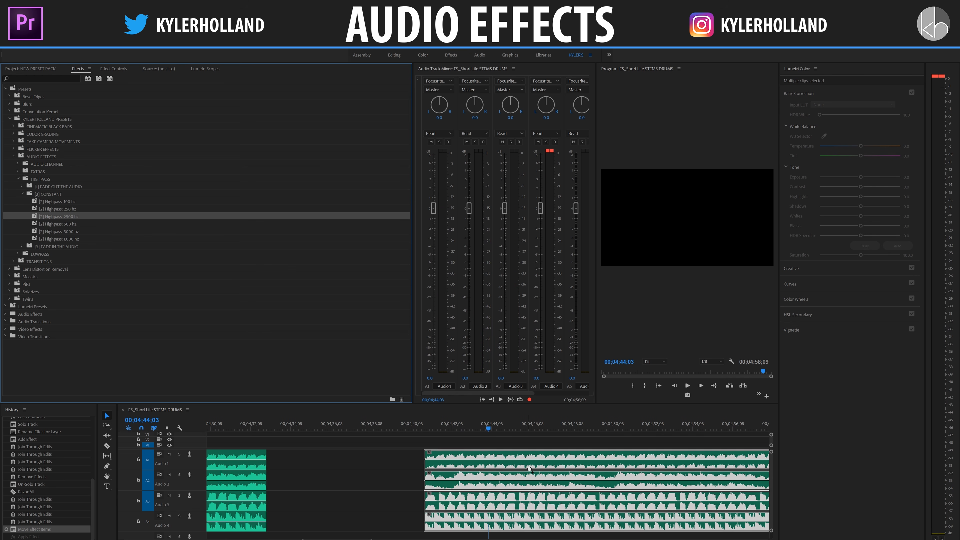
{"action": "key", "text": "space"}
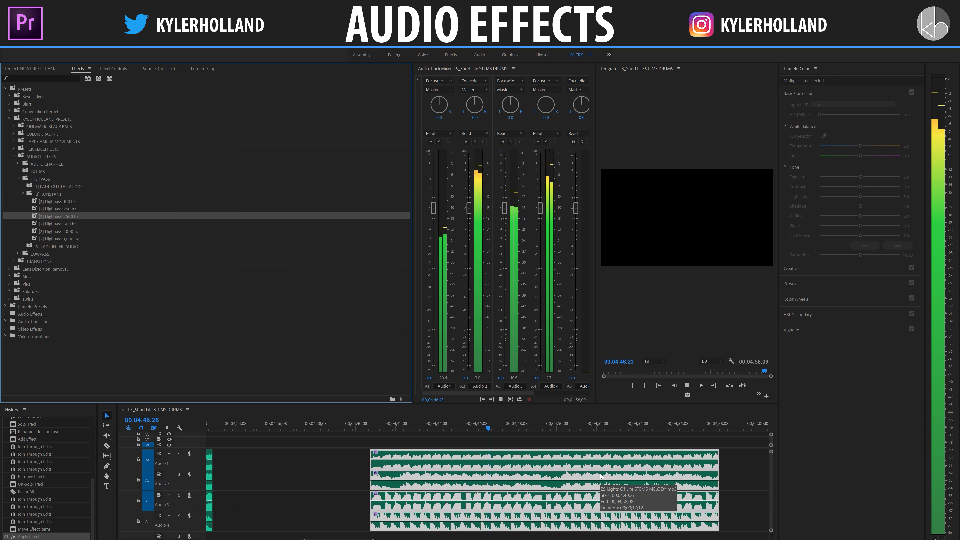
Step: Undo the constant 2500 hz highpass preset and razor all four audio tracks at about 00;04;43
{"action": "key", "text": "ctrl+z"}
{"action": "key", "text": "c"}
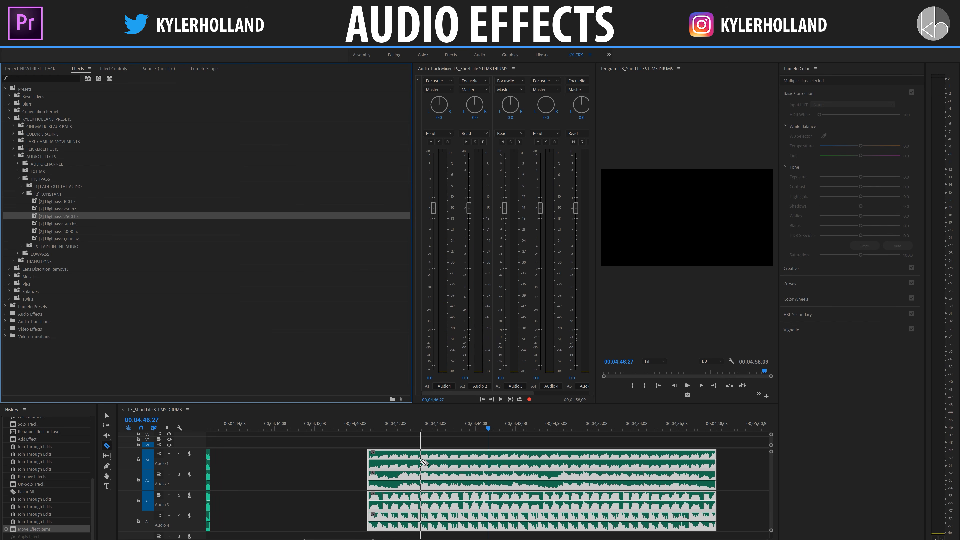
{"action": "left_click", "coordinate": [421, 464], "text": "shift"}
{"action": "key", "text": "v"}
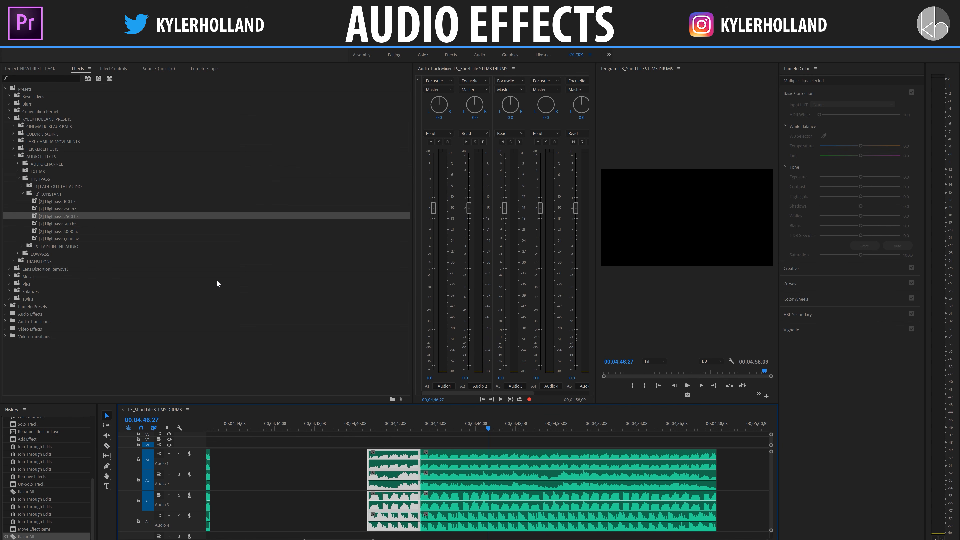
Step: Apply the Highpass: NOTHING to NORMAL preset from the FADE IN THE AUDIO folder to the four segments before the cut and play them
{"action": "left_click", "coordinate": [21, 246]}
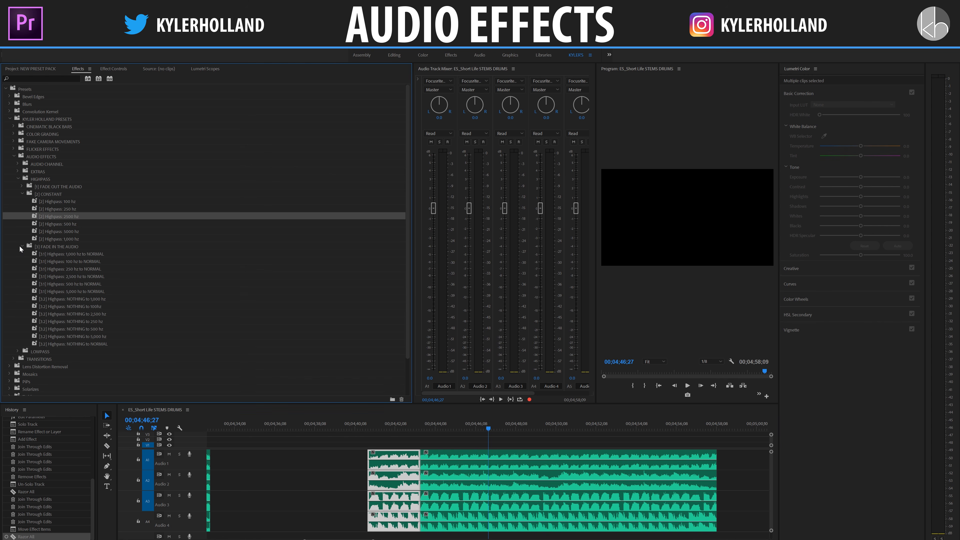
{"action": "left_click", "coordinate": [56, 246]}
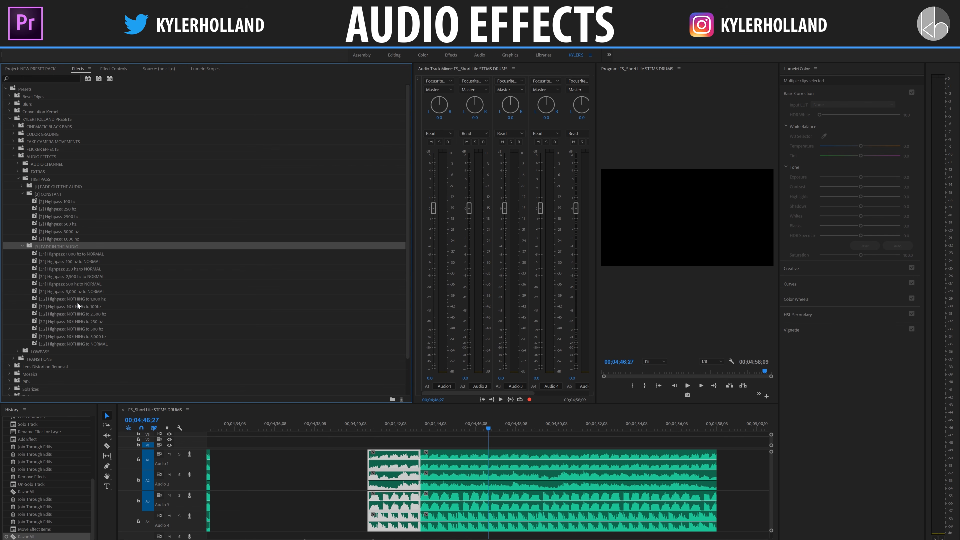
{"action": "left_click", "coordinate": [98, 344]}
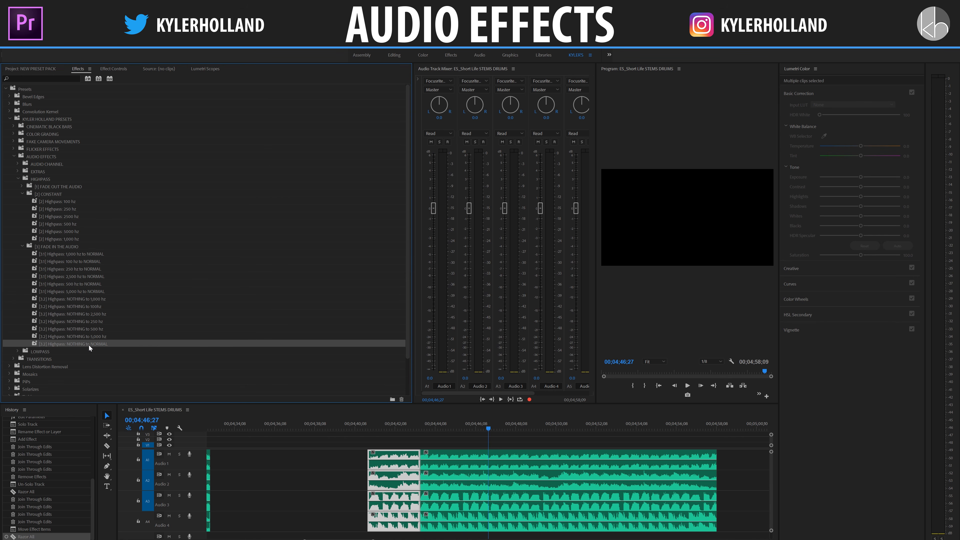
{"action": "left_click_drag", "start_coordinate": [89, 345], "coordinate": [390, 477]}
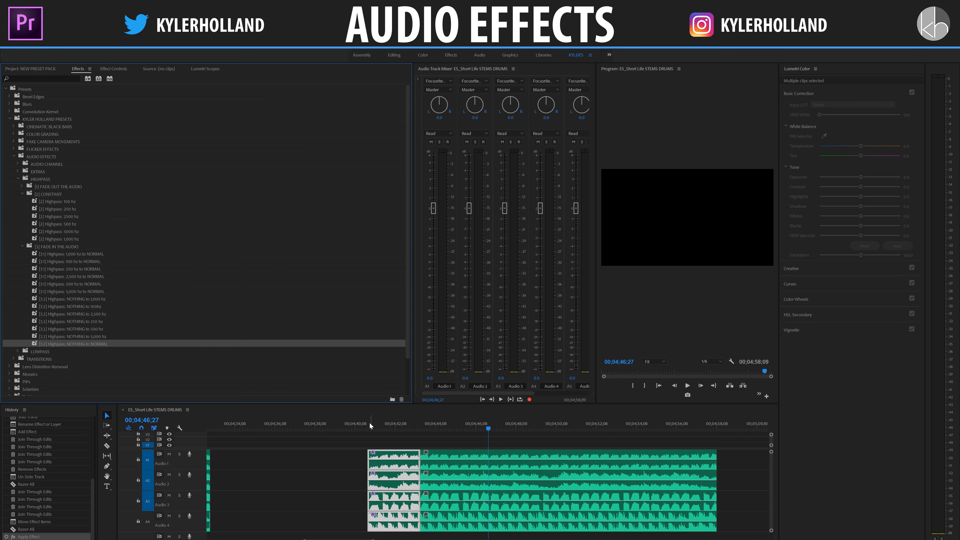
{"action": "left_click", "coordinate": [368, 423]}
{"action": "key", "text": "space"}
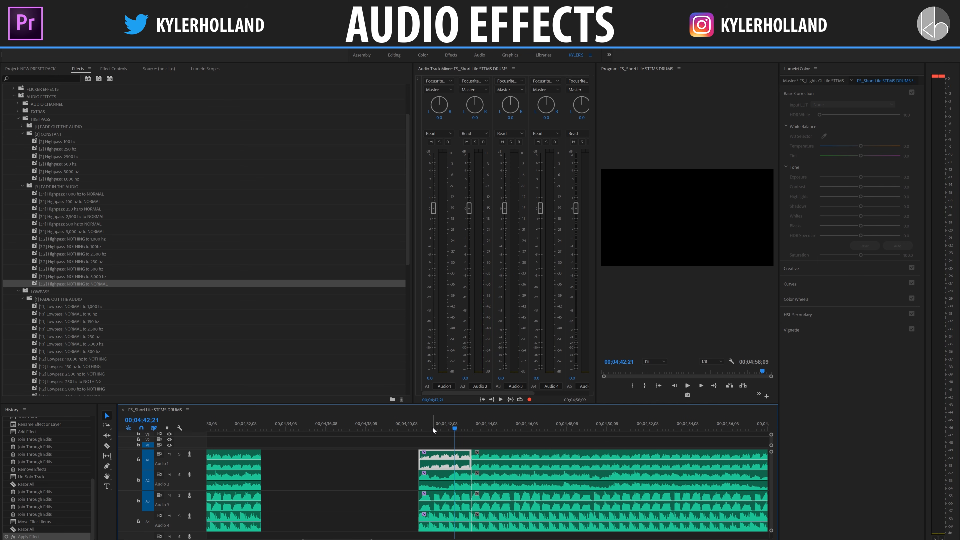
{"action": "left_click", "coordinate": [440, 423]}
{"action": "key", "text": "space"}
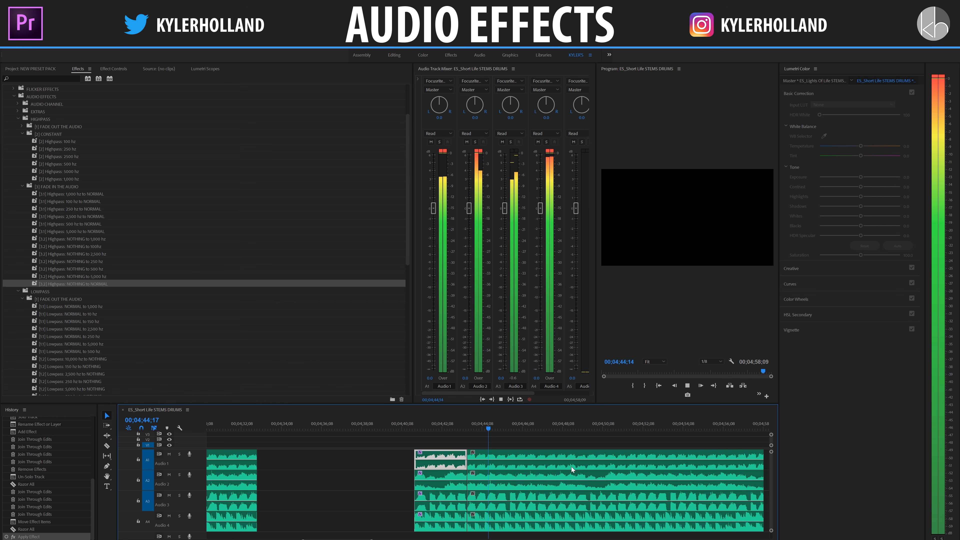
Step: Razor all audio tracks at about 00;04;45;22 and again at 00;04;47;00 to isolate short segments
{"action": "left_click", "coordinate": [540, 455]}
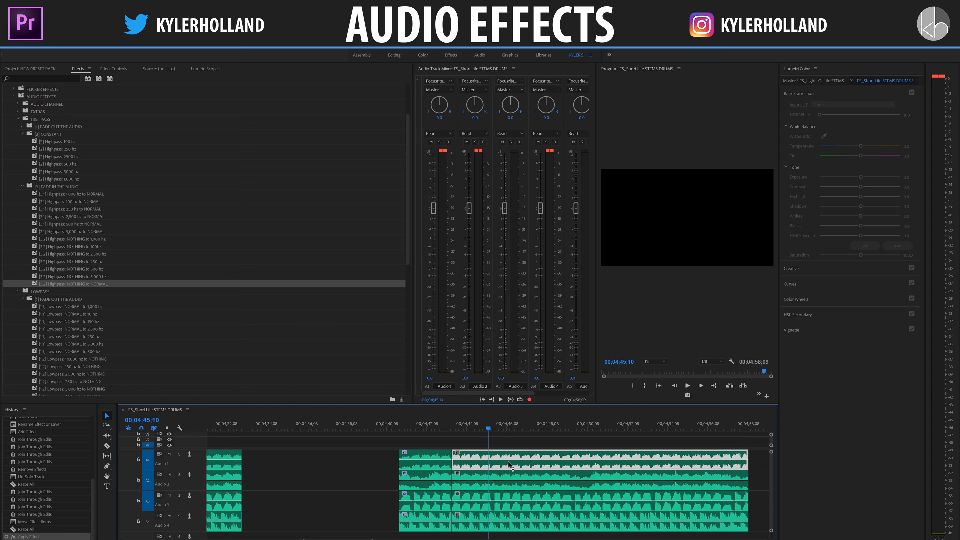
{"action": "key", "text": "c"}
{"action": "left_click", "coordinate": [502, 455], "text": "shift"}
{"action": "key", "text": "v"}
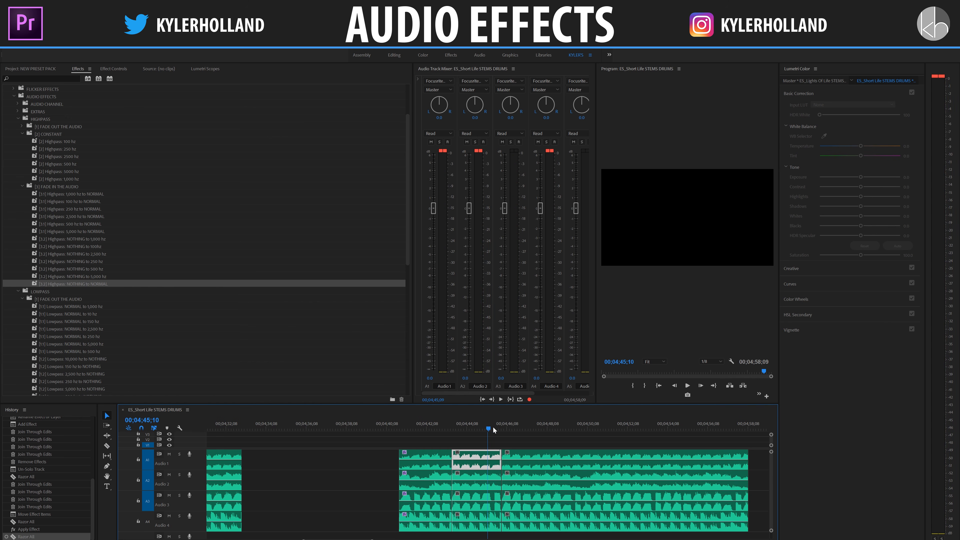
{"action": "left_click", "coordinate": [506, 429]}
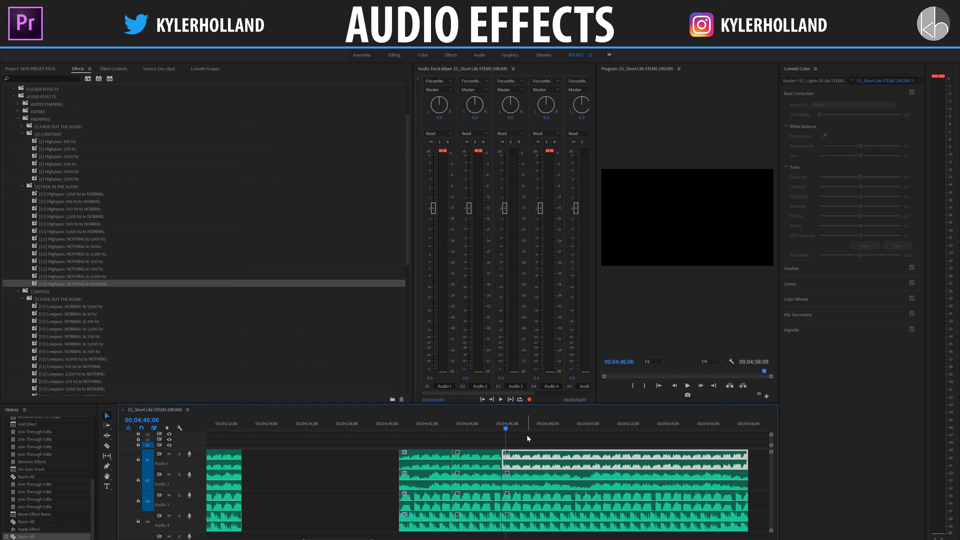
{"action": "left_click", "coordinate": [522, 429]}
{"action": "key", "text": "c"}
{"action": "left_click", "coordinate": [522, 456]}
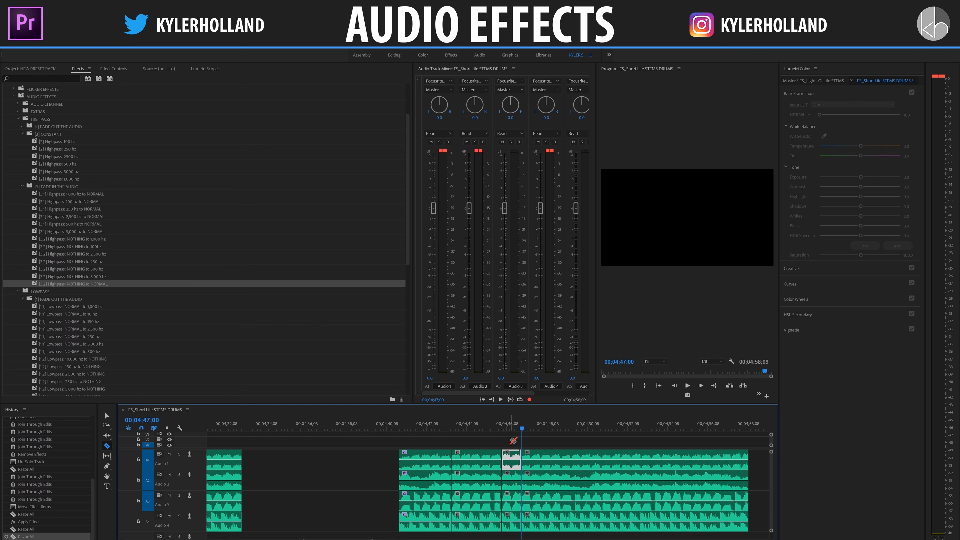
{"action": "key", "text": "v"}
Step: Apply the Highpass: NORMAL to 1,000 hz fade-out preset to the four short segments ending at 00;04;47;00 and play into them
{"action": "left_click_drag", "start_coordinate": [511, 444], "coordinate": [516, 522]}
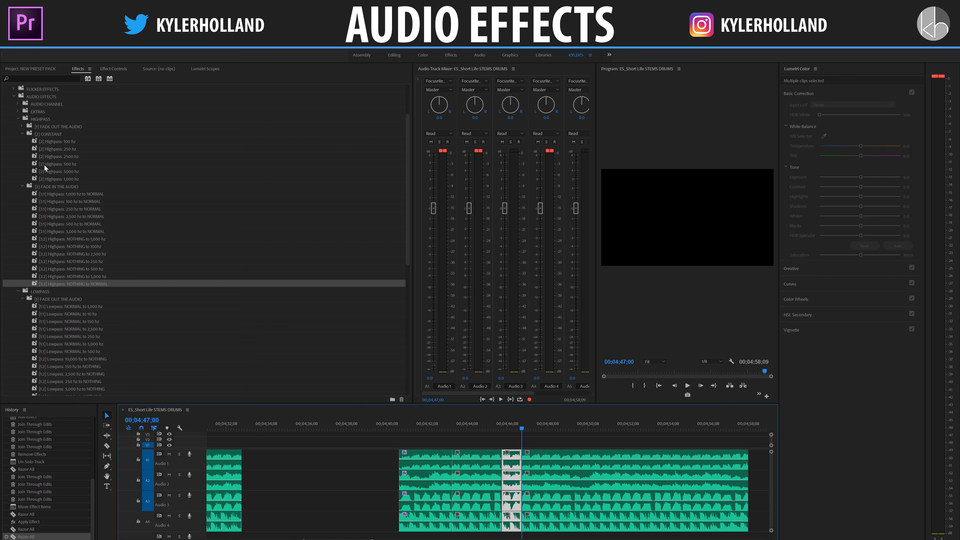
{"action": "left_click", "coordinate": [22, 126]}
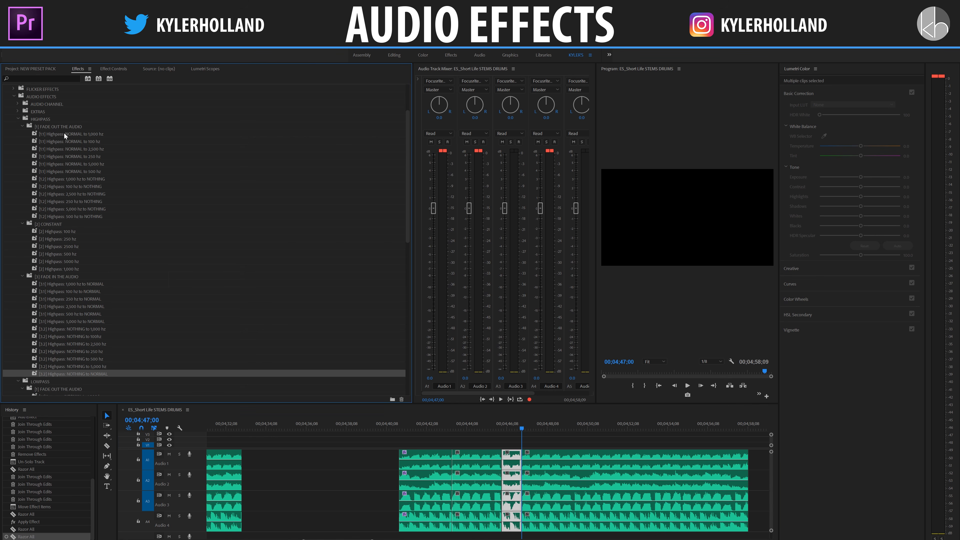
{"action": "left_click", "coordinate": [103, 148]}
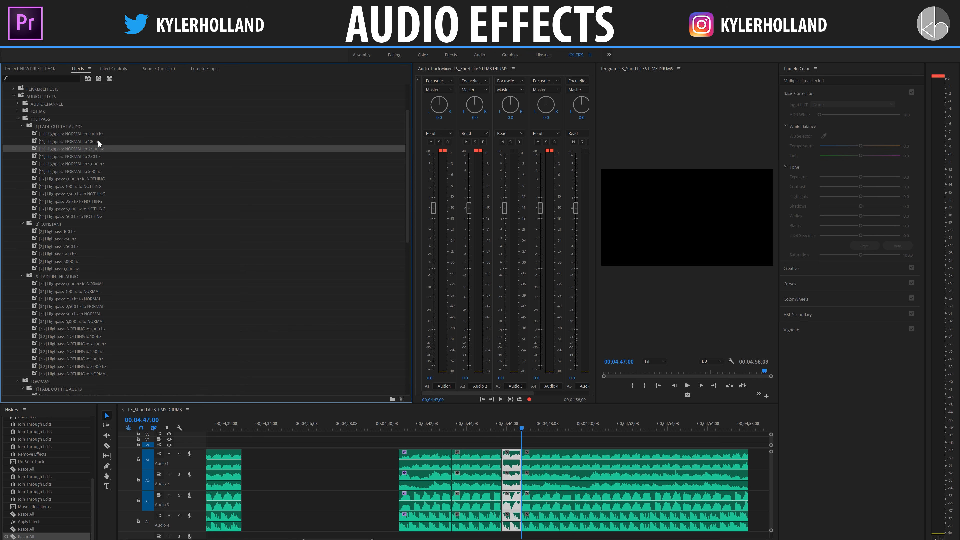
{"action": "left_click", "coordinate": [97, 132]}
{"action": "left_click_drag", "start_coordinate": [105, 133], "coordinate": [511, 460]}
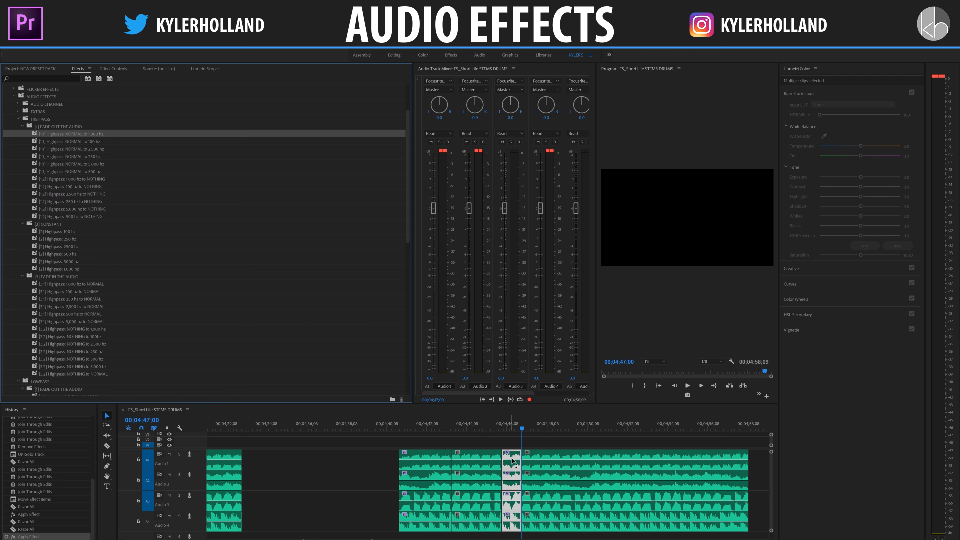
{"action": "left_click", "coordinate": [492, 420]}
{"action": "key", "text": "space"}
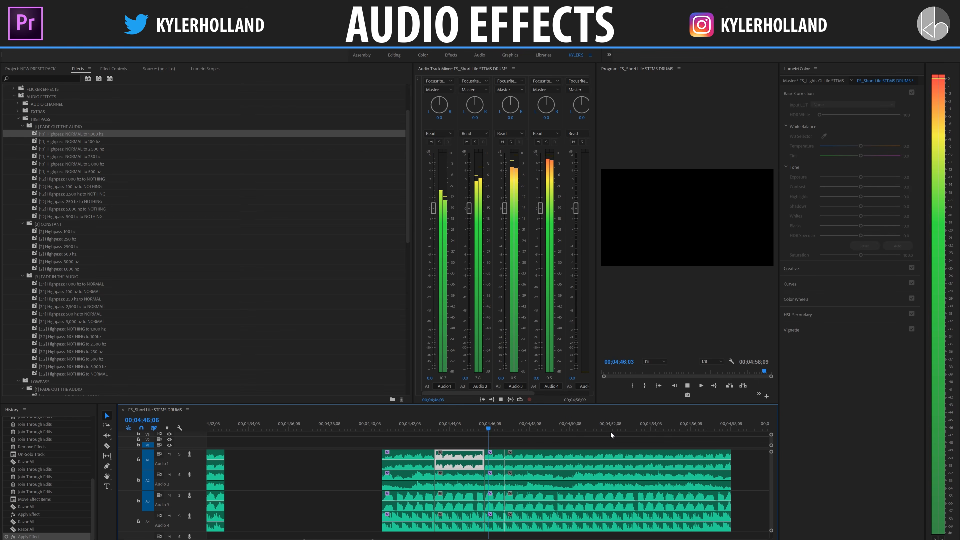
Step: Razor all audio tracks at about 00;04;54, within the segments that follow the short ones
{"action": "left_click", "coordinate": [510, 454]}
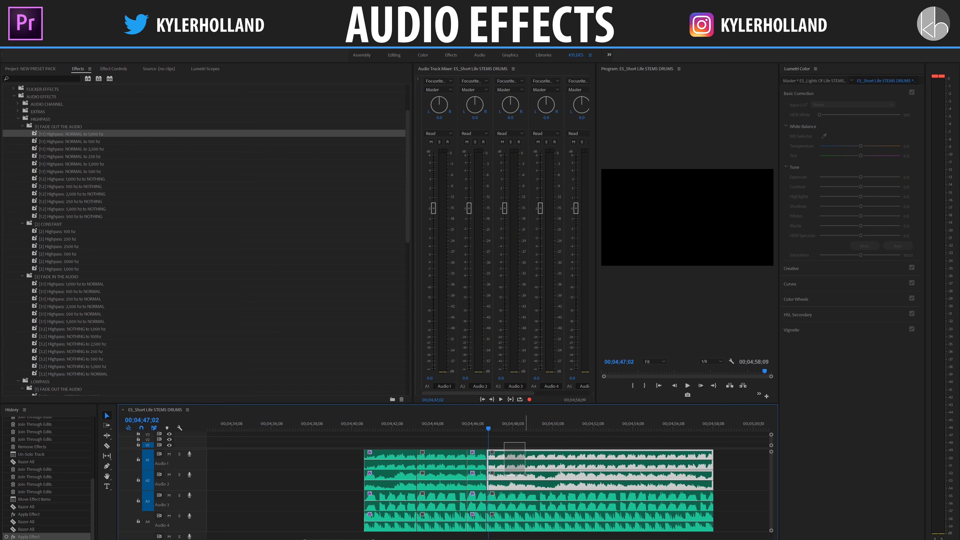
{"action": "left_click", "coordinate": [517, 445]}
{"action": "left_click_drag", "start_coordinate": [489, 428], "coordinate": [589, 423]}
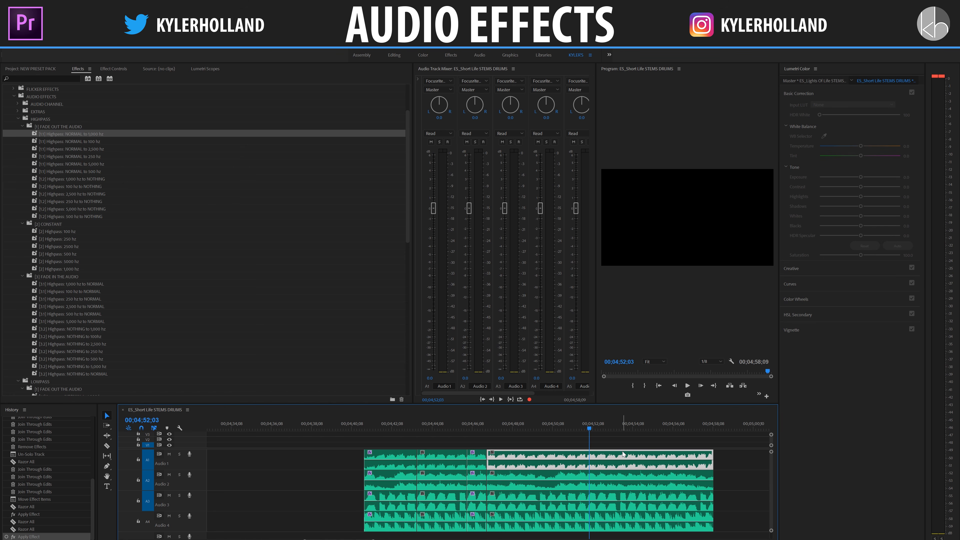
{"action": "key", "text": "c"}
{"action": "left_click", "coordinate": [636, 457], "text": "shift"}
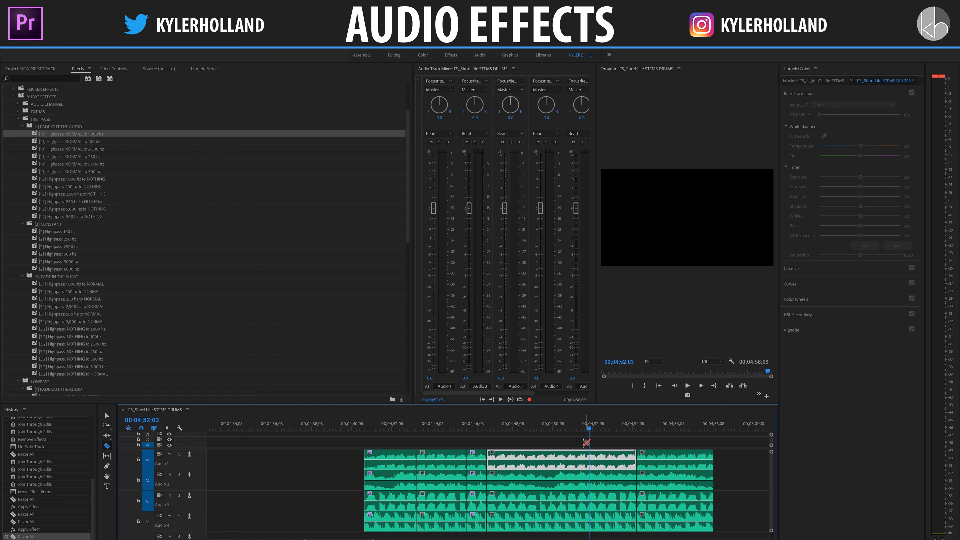
{"action": "key", "text": "v"}
Step: Apply the constant Highpass: 1,000 hz preset to the four segments between 00;04;47 and 00;04;54 and play from about 00;04;45;22
{"action": "left_click_drag", "start_coordinate": [517, 441], "coordinate": [592, 526]}
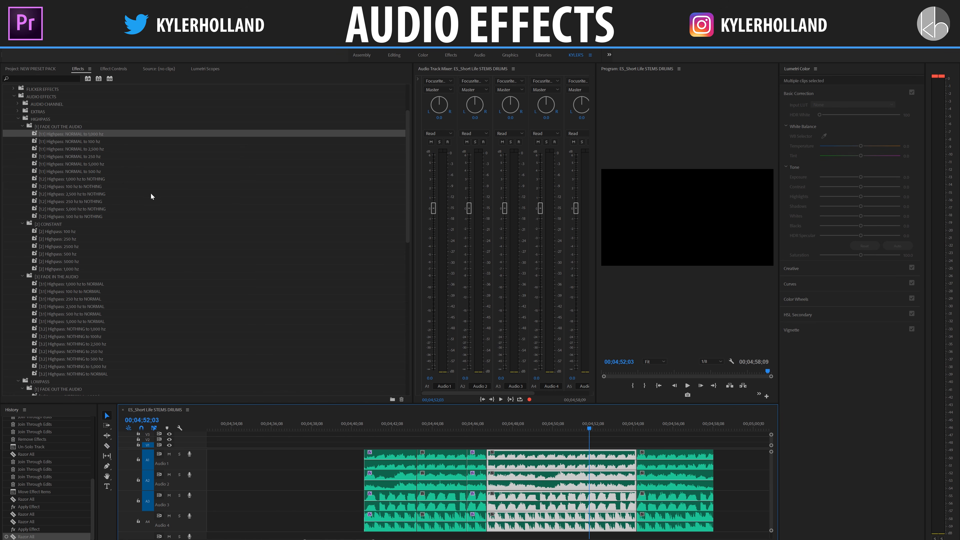
{"action": "left_click", "coordinate": [77, 238]}
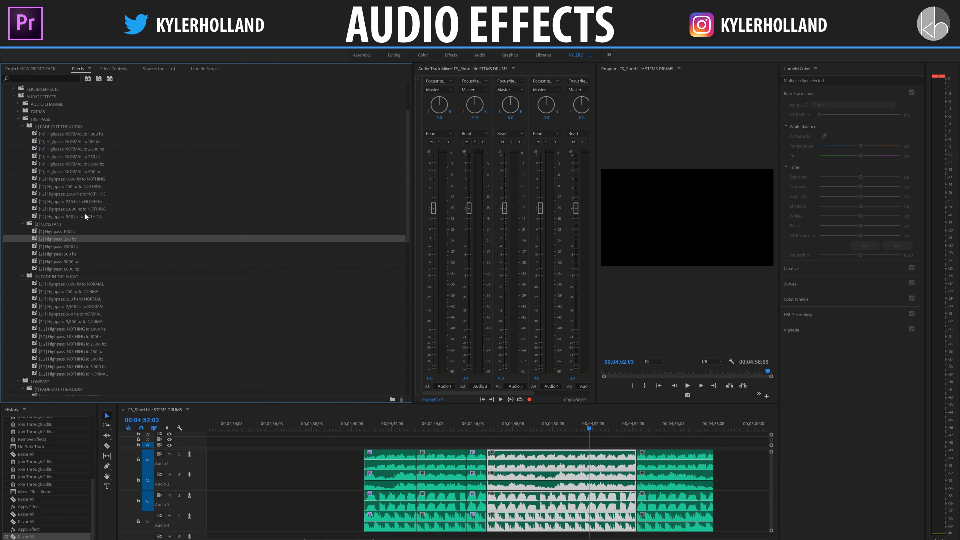
{"action": "left_click", "coordinate": [63, 222]}
{"action": "left_click_drag", "start_coordinate": [76, 268], "coordinate": [507, 447]}
{"action": "left_click", "coordinate": [462, 427]}
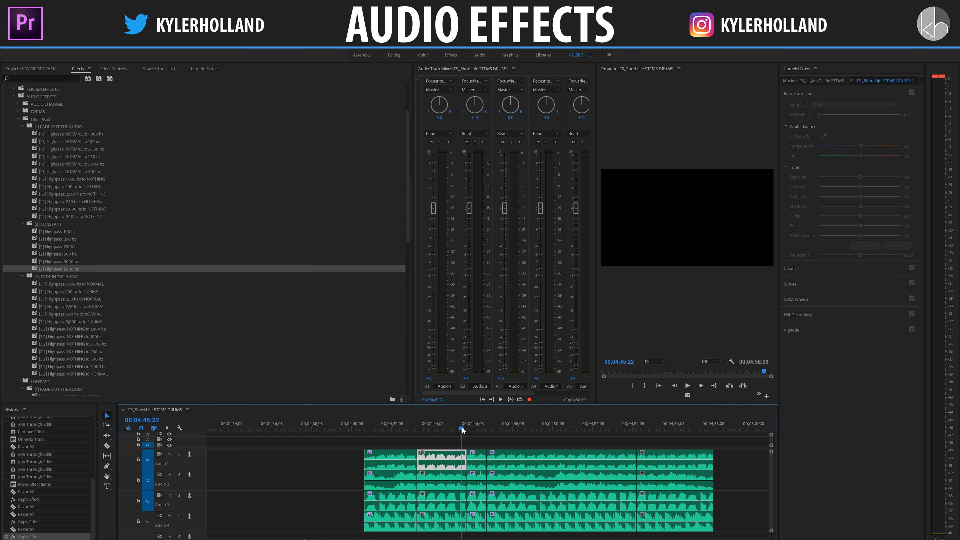
{"action": "key", "text": "space"}
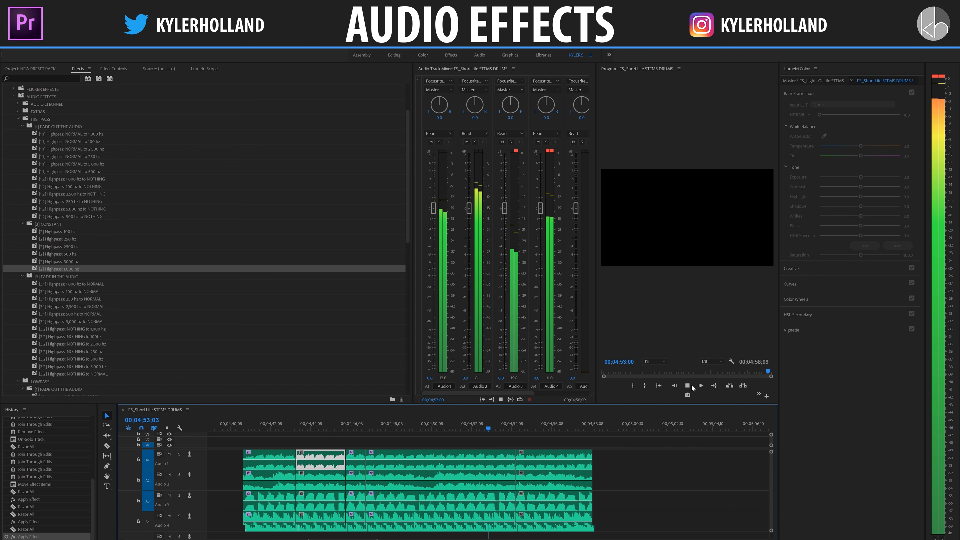
{"action": "left_click", "coordinate": [508, 456]}
{"action": "key", "text": "space"}
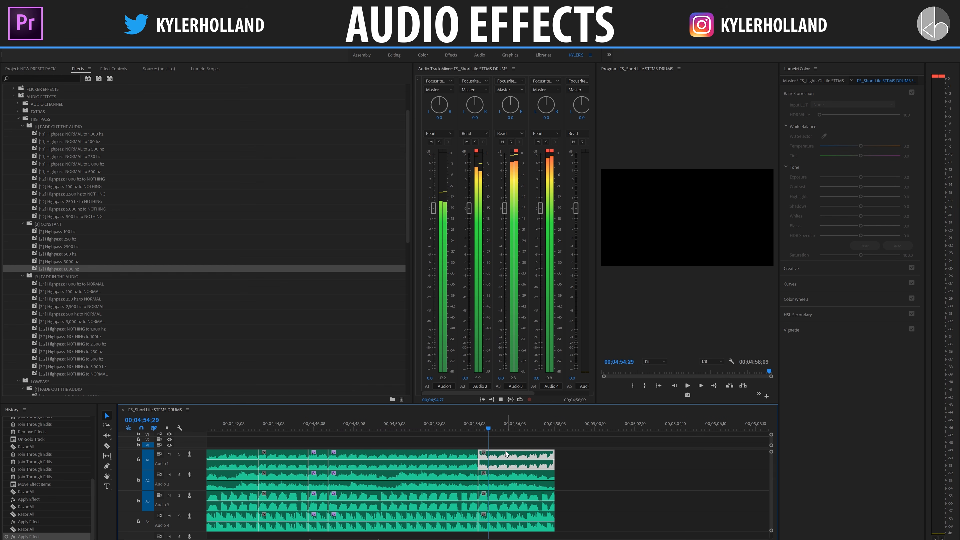
Step: Apply the Highpass: 1,000 hz to NOTHING preset to the last segments on all four tracks and play across the preceding cut
{"action": "left_click_drag", "start_coordinate": [509, 441], "coordinate": [507, 528]}
{"action": "scroll", "coordinate": [94, 292], "scroll_direction": "down", "scroll_amount": 2}
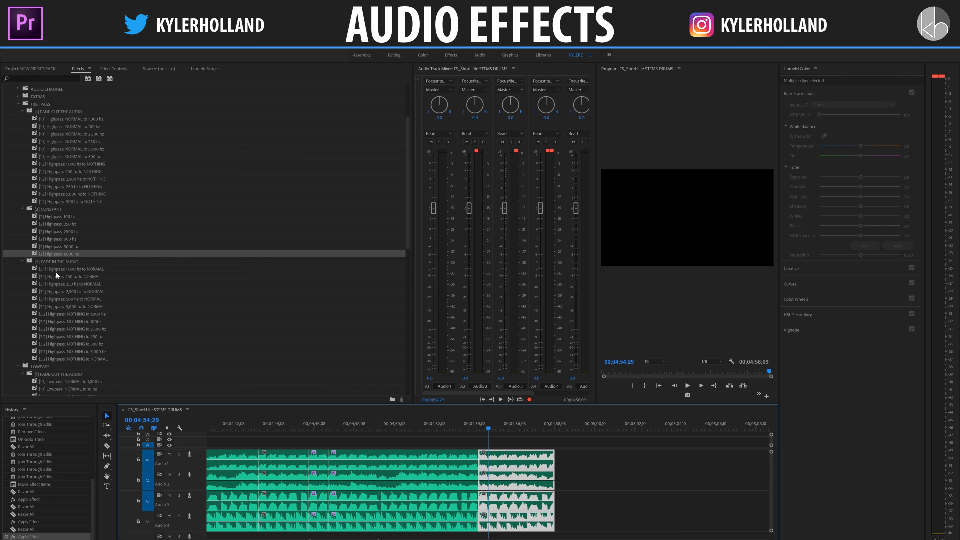
{"action": "scroll", "coordinate": [84, 304], "scroll_direction": "up", "scroll_amount": 3}
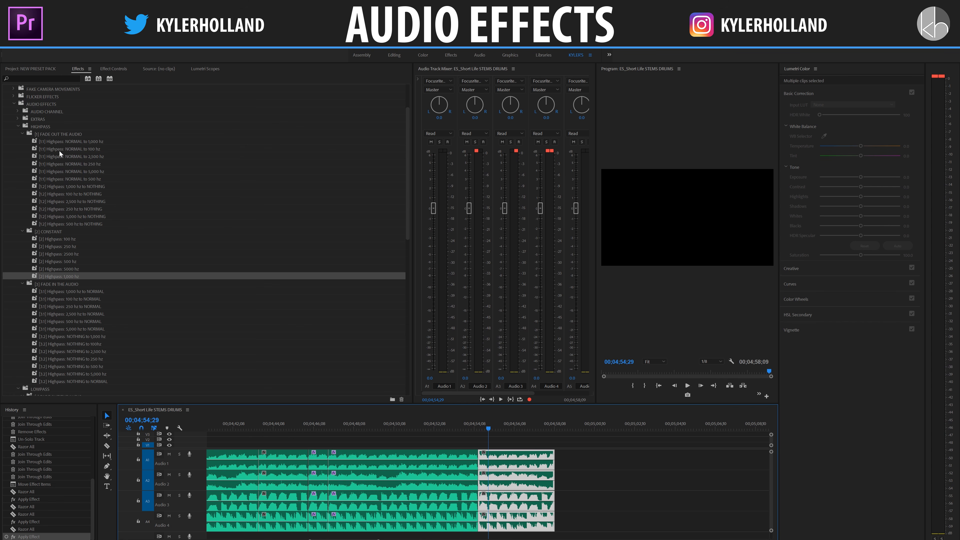
{"action": "left_click", "coordinate": [73, 186]}
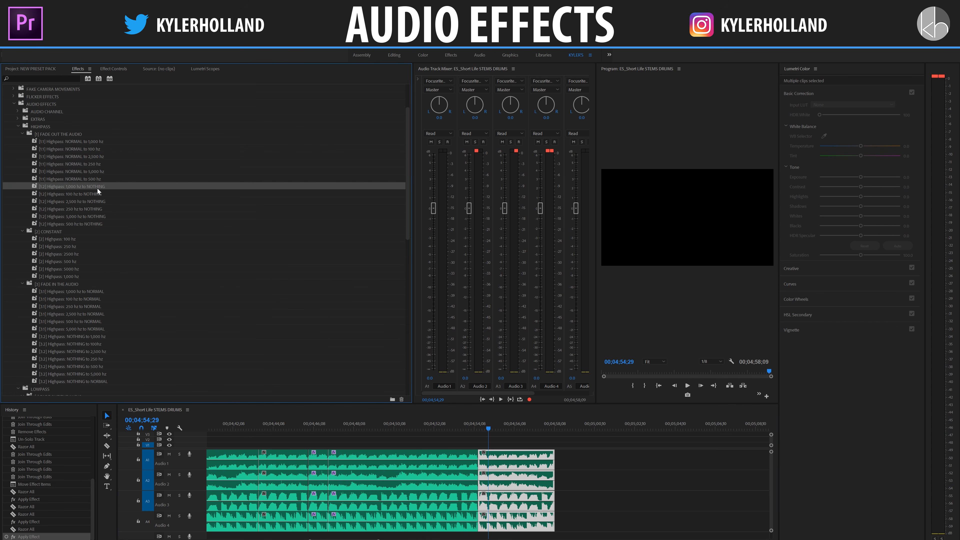
{"action": "left_click_drag", "start_coordinate": [494, 399], "coordinate": [540, 464]}
{"action": "left_click", "coordinate": [460, 424]}
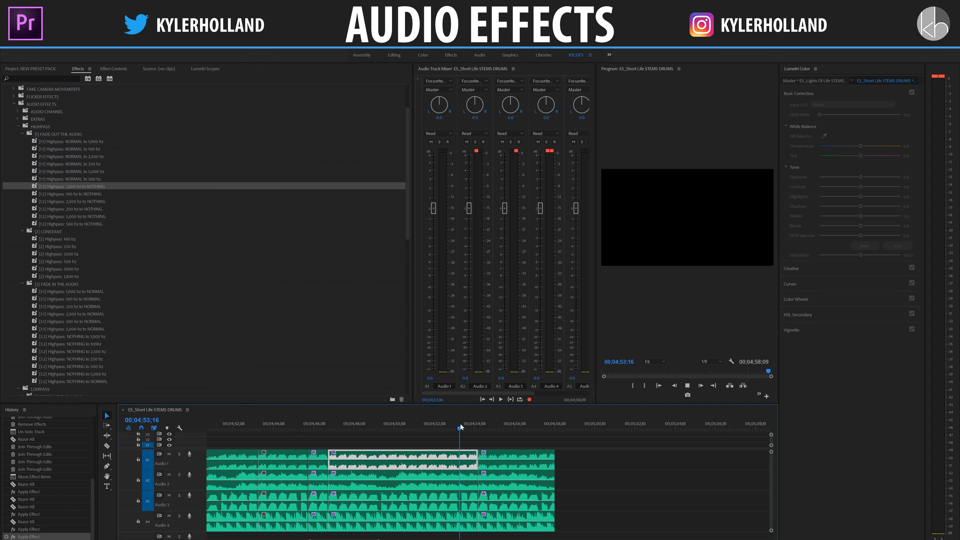
{"action": "key", "text": "space"}
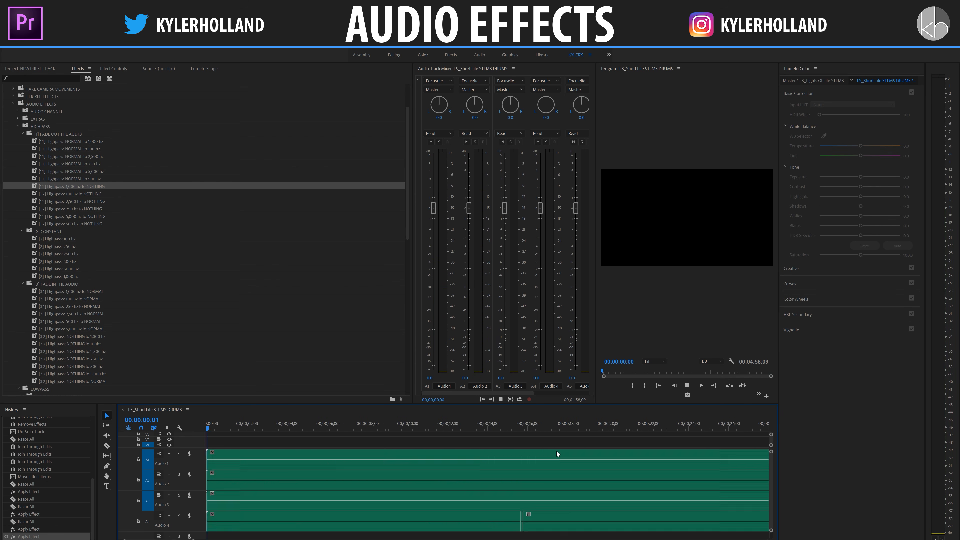
Step: Play the start of the ES_Lights Of Life.mp3 clip on Audio 1 from 00;04;03;00
{"action": "left_click", "coordinate": [303, 426]}
{"action": "scroll", "coordinate": [392, 495], "scroll_direction": "down", "scroll_amount": 1}
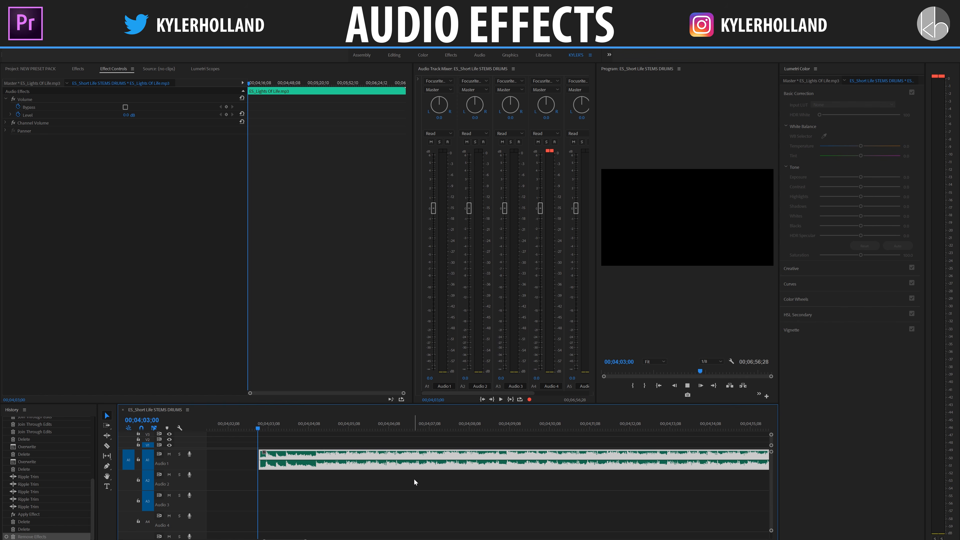
{"action": "key", "text": "space"}
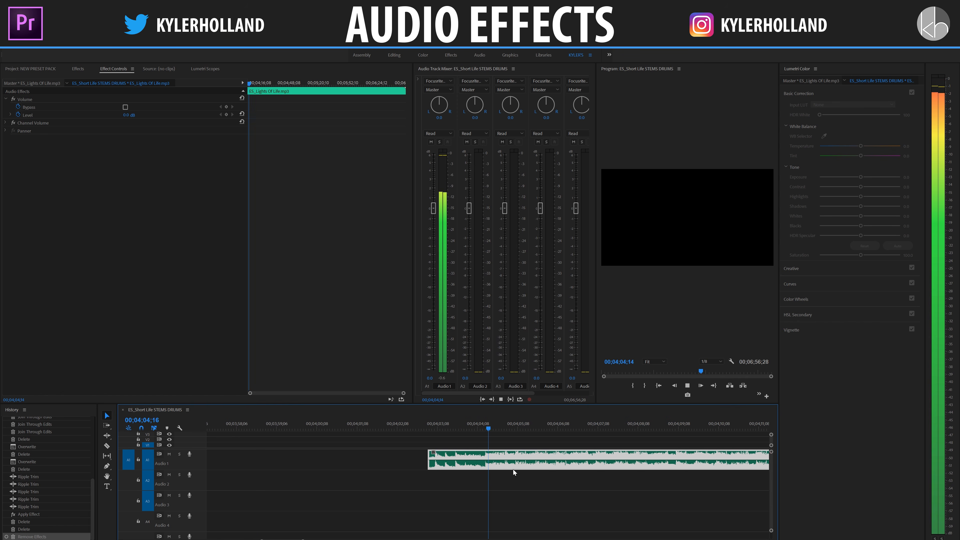
{"action": "key", "text": "space"}
Step: Expand the LOWPASS preset folder, collapse its three subfolders and reopen only the CONSTANT presets
{"action": "left_click", "coordinate": [77, 69]}
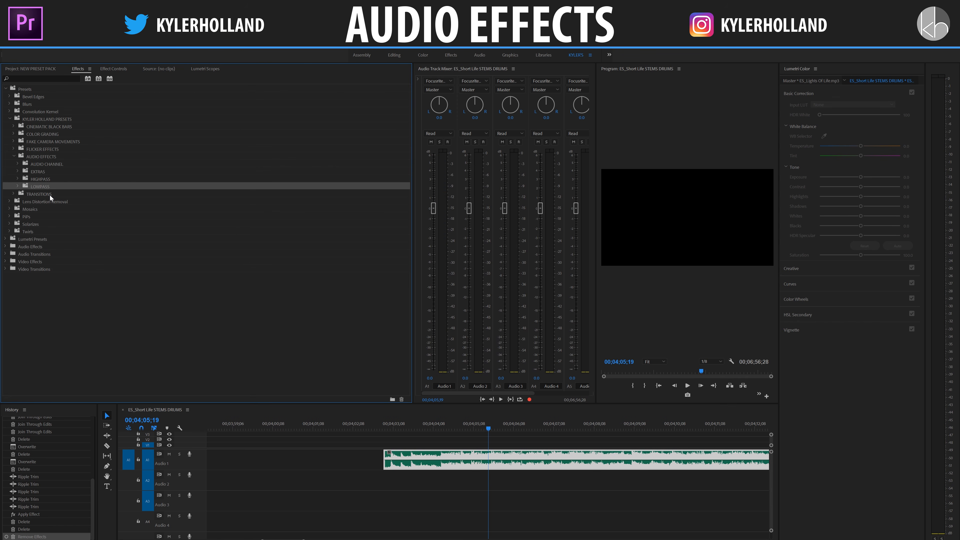
{"action": "left_click", "coordinate": [34, 179]}
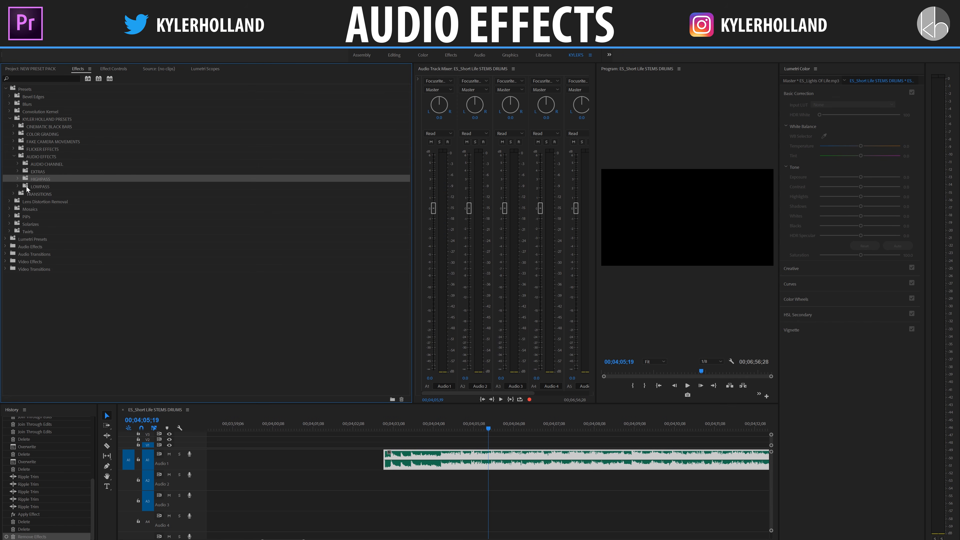
{"action": "double_click", "coordinate": [63, 187]}
{"action": "scroll", "coordinate": [114, 208], "scroll_direction": "down", "scroll_amount": 2}
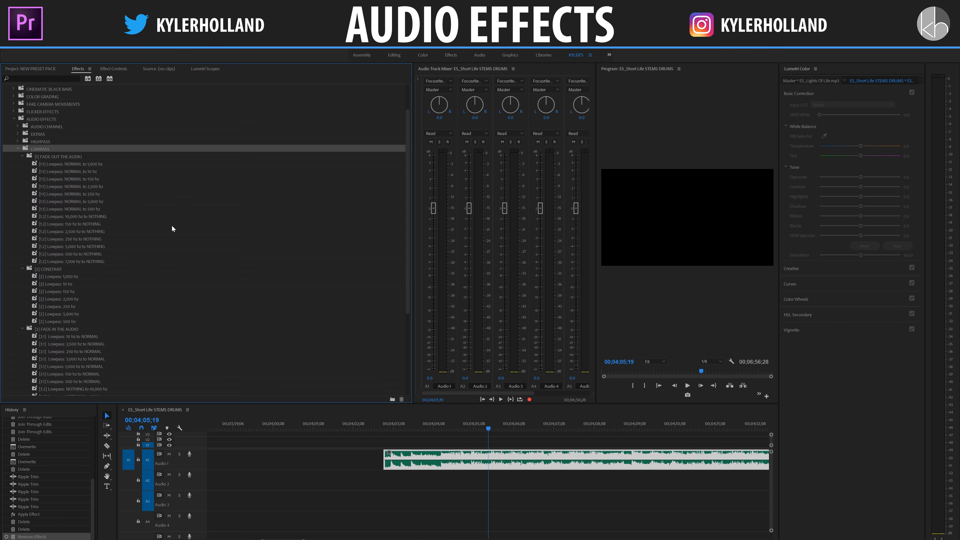
{"action": "left_click", "coordinate": [22, 155]}
{"action": "left_click", "coordinate": [22, 163]}
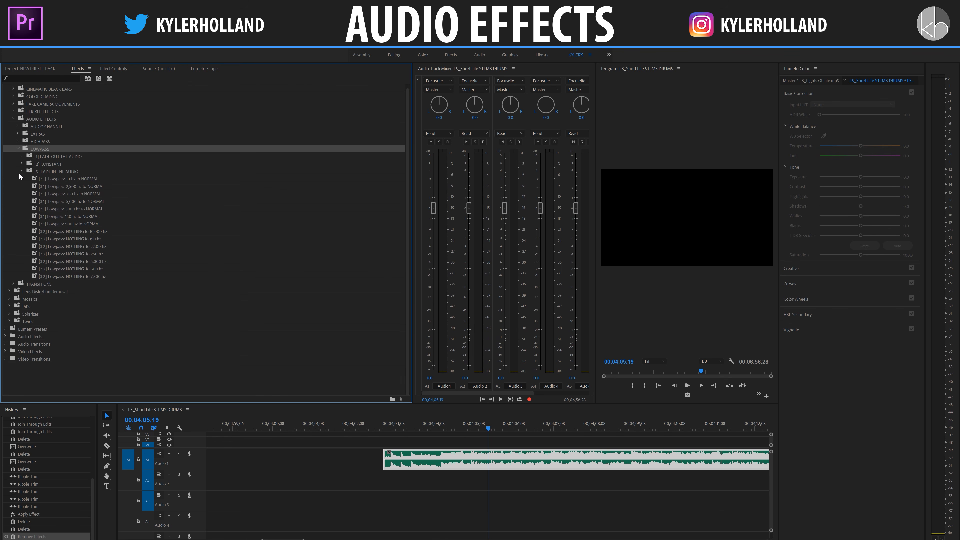
{"action": "left_click", "coordinate": [22, 171]}
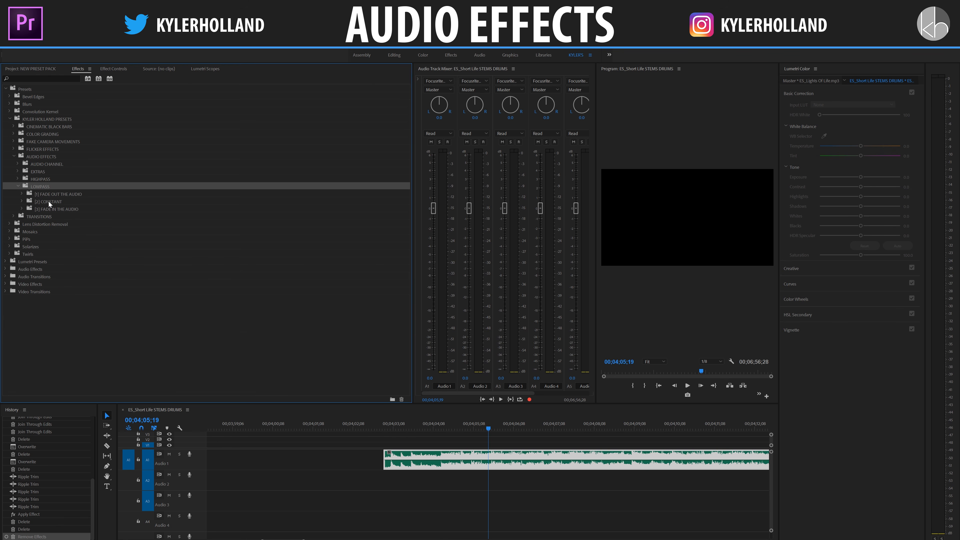
{"action": "left_click", "coordinate": [22, 202]}
{"action": "left_click", "coordinate": [101, 226]}
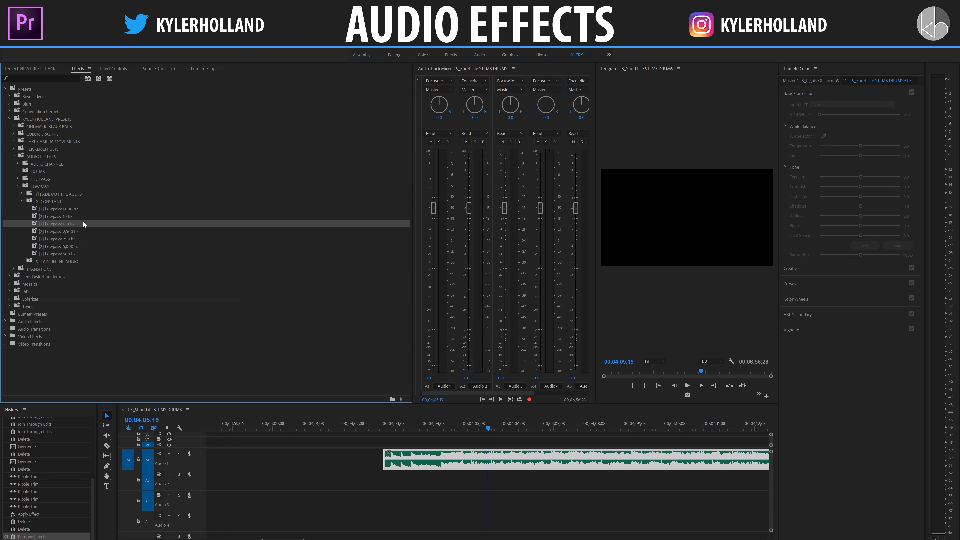
Step: Try the constant Lowpass: 1,000 hz preset on the Audio 1 clip, play from 00;04;04;11, and undo it
{"action": "left_click_drag", "start_coordinate": [66, 210], "coordinate": [468, 452]}
{"action": "left_click", "coordinate": [437, 431]}
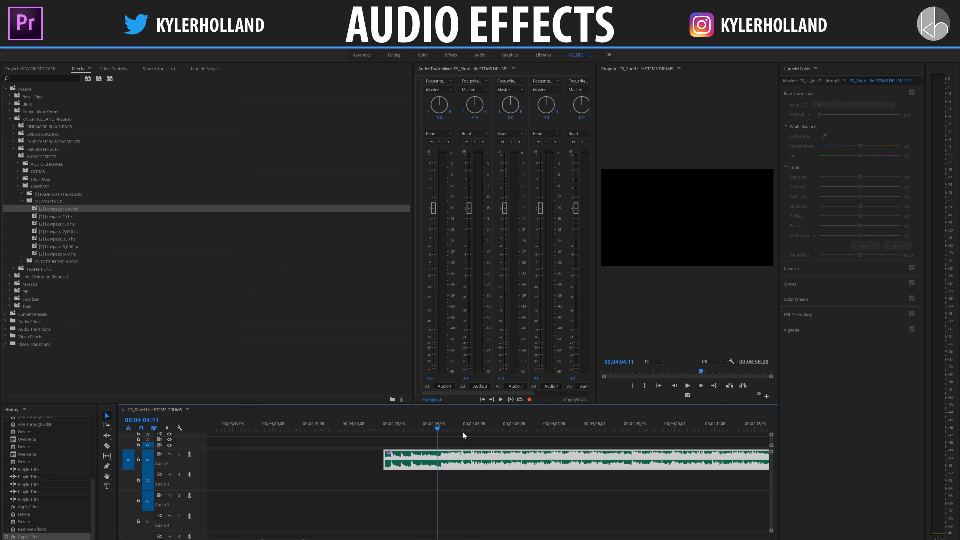
{"action": "key", "text": "space"}
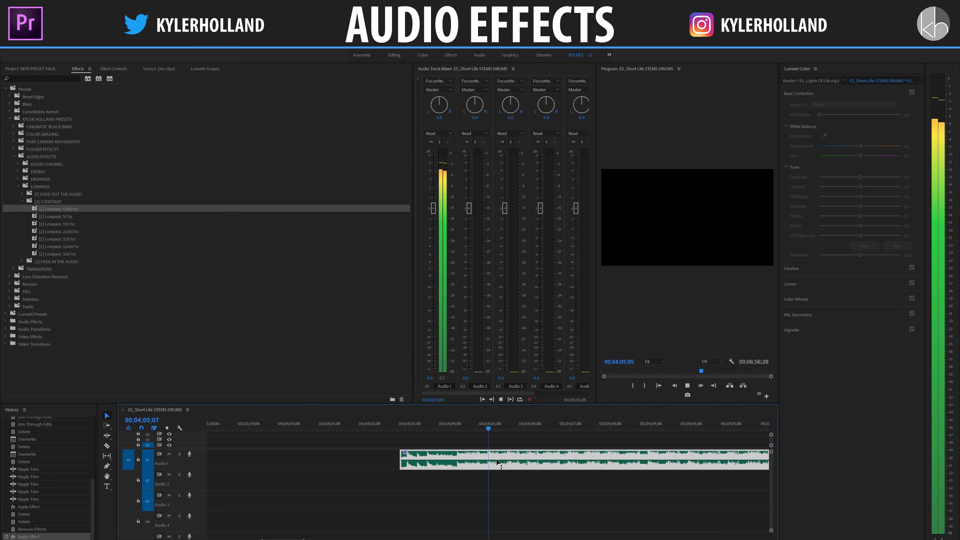
{"action": "key", "text": "space"}
{"action": "key", "text": "ctrl+z"}
Step: Try the constant Lowpass: 5,000 hz preset on the Audio 1 clip, play it, and undo it
{"action": "left_click_drag", "start_coordinate": [69, 245], "coordinate": [464, 466]}
{"action": "left_click", "coordinate": [448, 418]}
{"action": "key", "text": "space"}
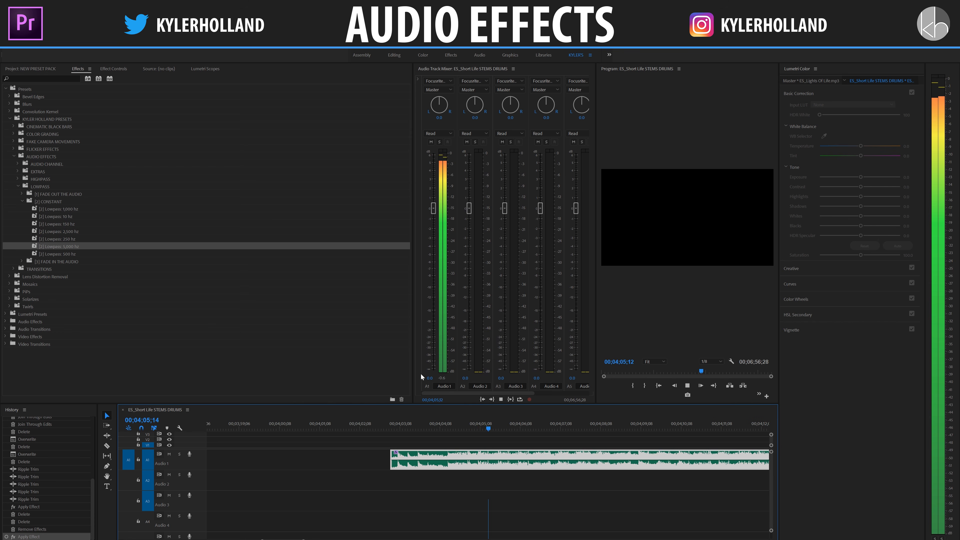
{"action": "key", "text": "space"}
{"action": "key", "text": "ctrl+z"}
Step: Try the constant Lowpass: 150 hz preset on the Audio 1 clip, play it, and undo it
{"action": "left_click_drag", "start_coordinate": [57, 224], "coordinate": [409, 461]}
{"action": "key", "text": "space"}
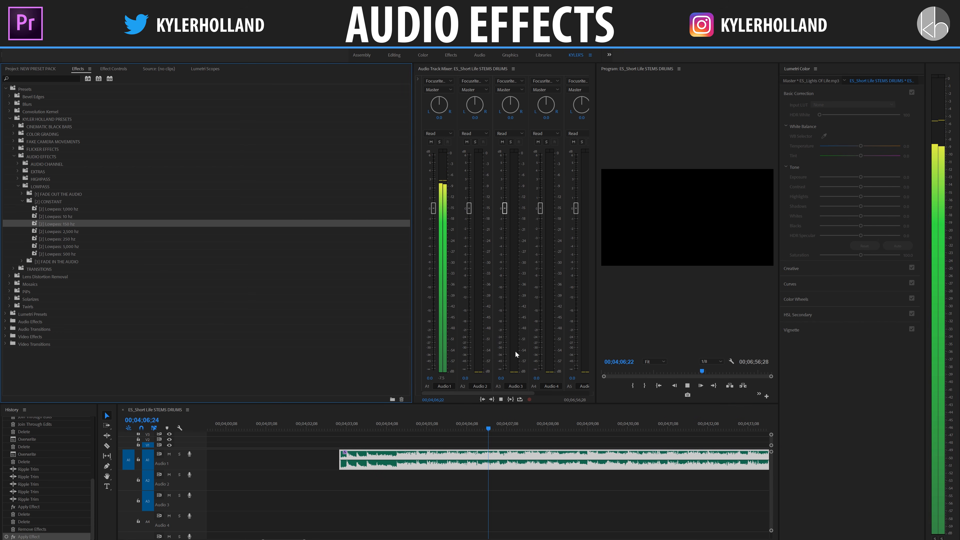
{"action": "key", "text": "space"}
{"action": "key", "text": "ctrl+z"}
Step: Play the Audio 1 clip without any lowpass preset from 00;04;04;09
{"action": "left_click", "coordinate": [67, 210]}
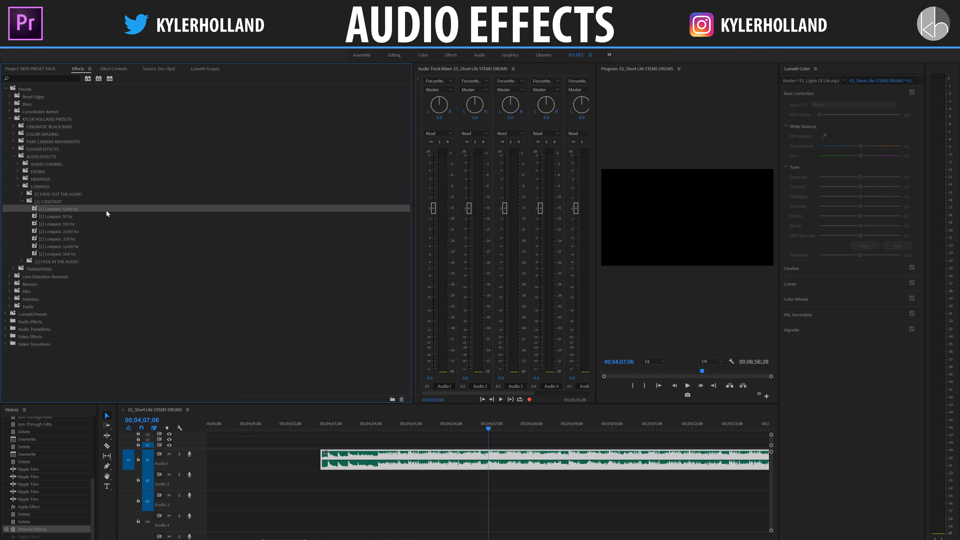
{"action": "left_click", "coordinate": [372, 425]}
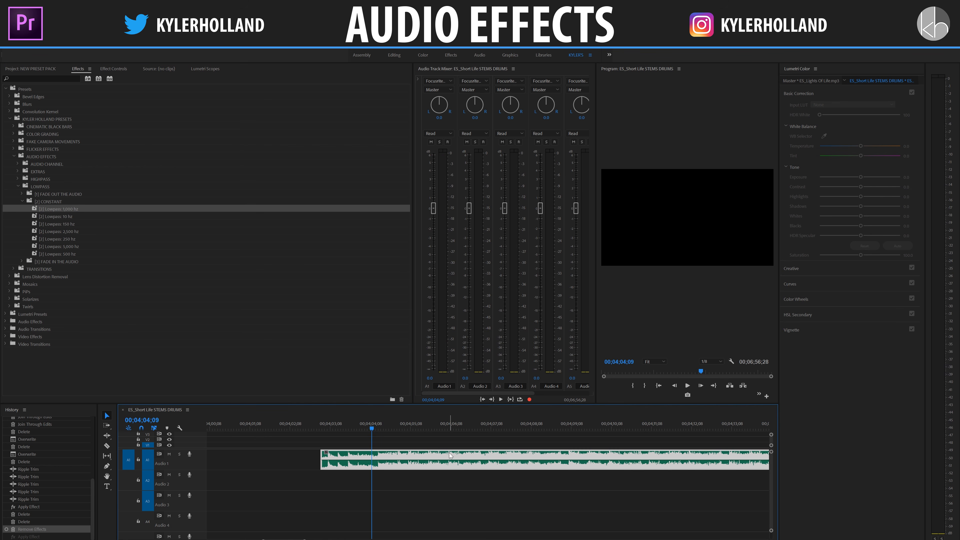
{"action": "key", "text": "space"}
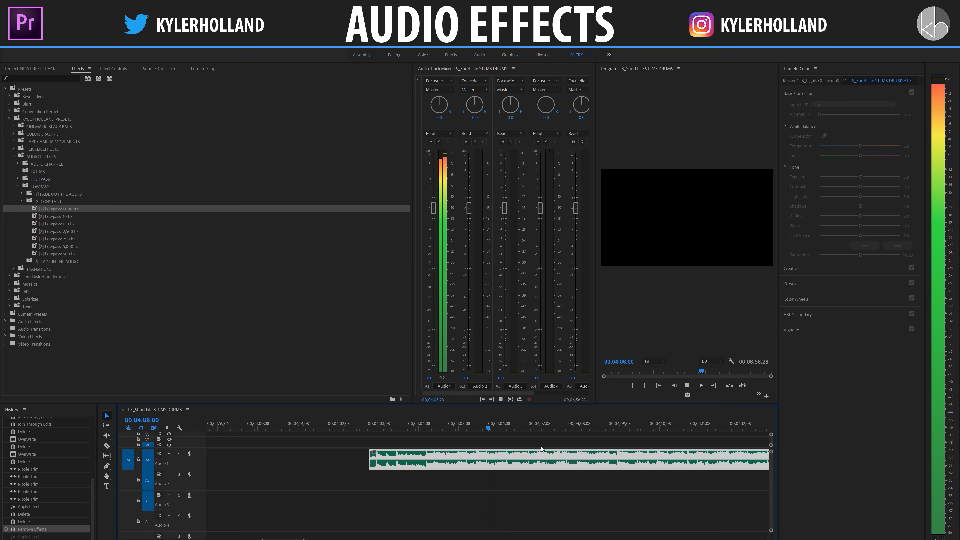
Step: Razor the Audio 1 clip at about 00;04;11
{"action": "left_click", "coordinate": [408, 421]}
{"action": "left_click_drag", "start_coordinate": [408, 421], "coordinate": [604, 426]}
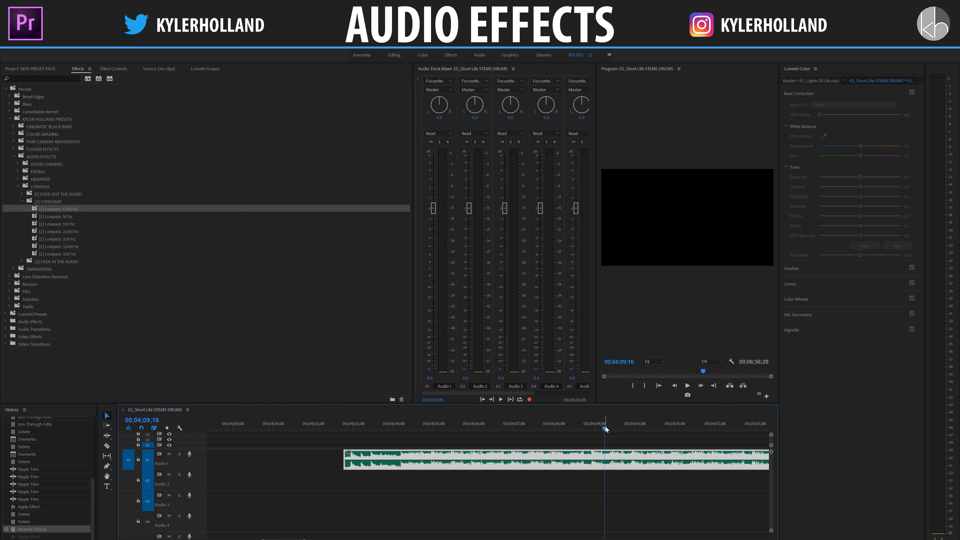
{"action": "key", "text": "c"}
{"action": "left_click", "coordinate": [659, 453]}
{"action": "key", "text": "v"}
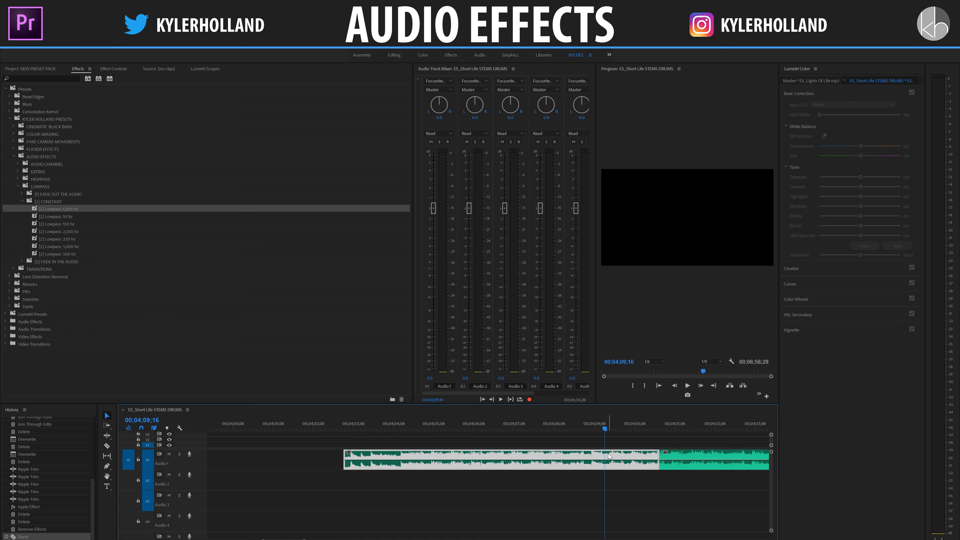
Step: Apply the constant Lowpass: 1,000 hz preset to the first Audio 1 segment and play from about 00;04;04
{"action": "left_click_drag", "start_coordinate": [71, 209], "coordinate": [495, 459]}
{"action": "left_click", "coordinate": [385, 426]}
{"action": "key", "text": "space"}
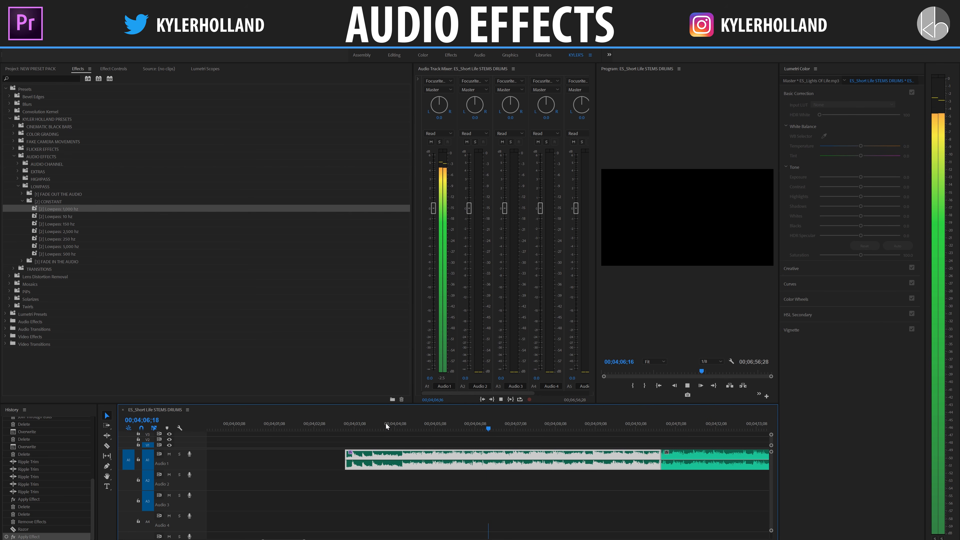
{"action": "key", "text": "space"}
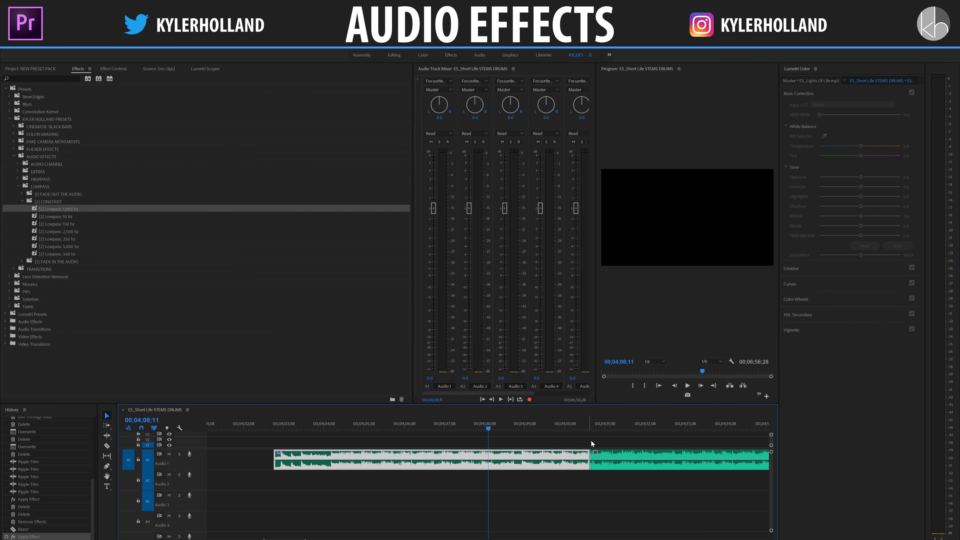
Step: Razor the second Audio 1 segment at 00;04;12;20
{"action": "scroll", "coordinate": [592, 440], "scroll_direction": "down", "scroll_amount": 4}
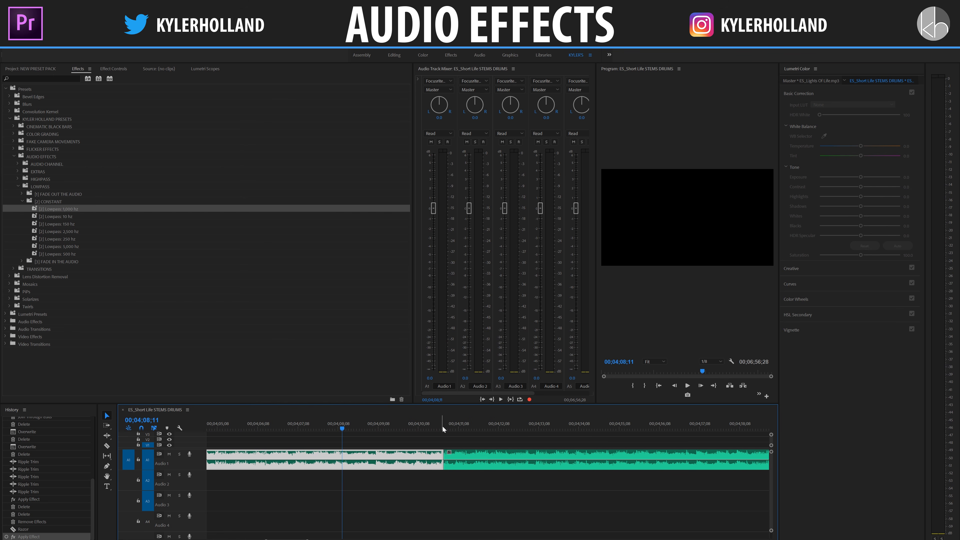
{"action": "left_click", "coordinate": [514, 420]}
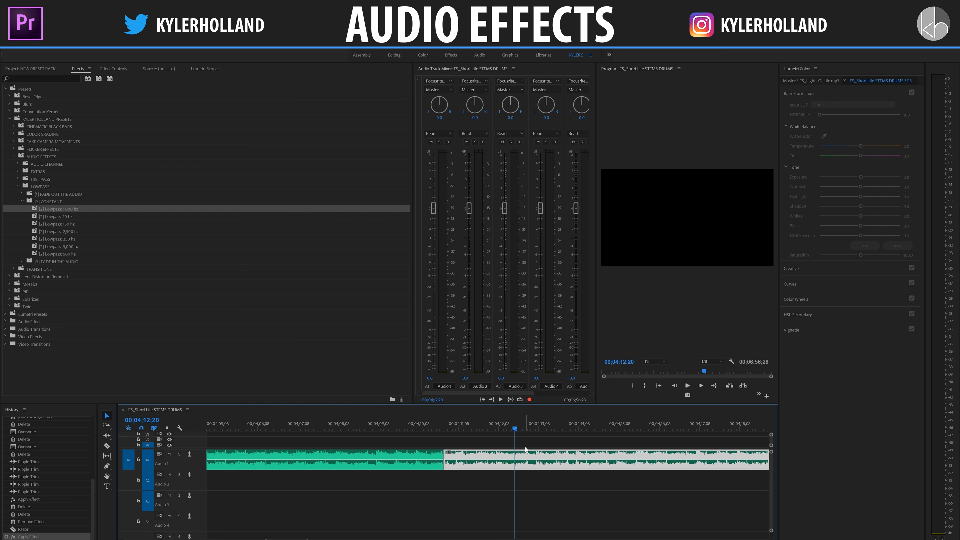
{"action": "key", "text": "c"}
{"action": "left_click", "coordinate": [516, 461]}
{"action": "key", "text": "v"}
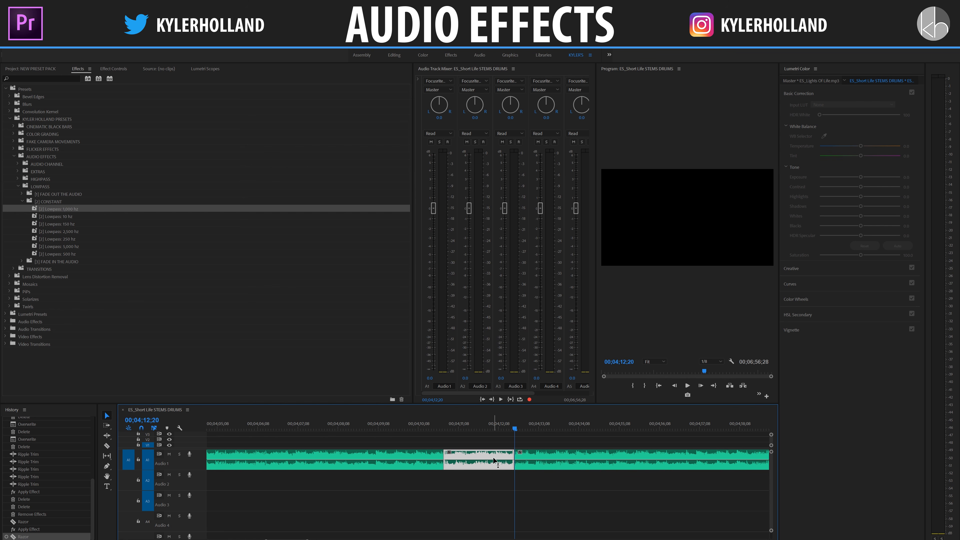
Step: Apply the Lowpass: 1,000 hz to NORMAL preset to the short segment ending at 00;04;12;20 and play from 00;04;10;08
{"action": "double_click", "coordinate": [54, 261]}
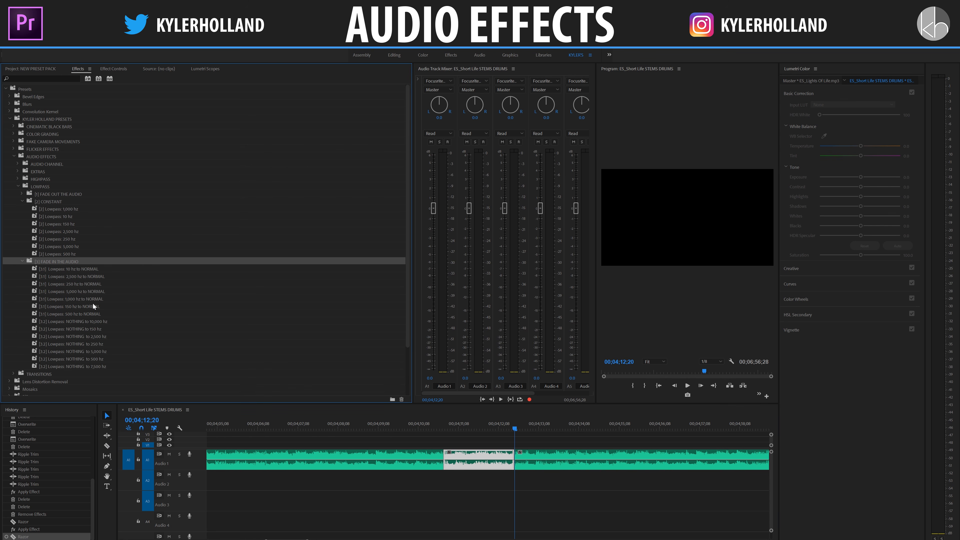
{"action": "left_click", "coordinate": [66, 300]}
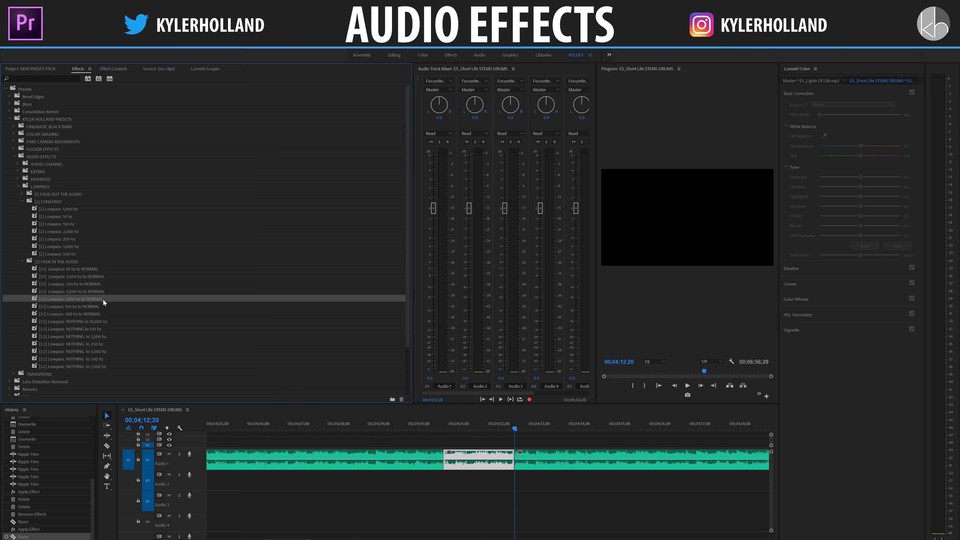
{"action": "left_click_drag", "start_coordinate": [96, 298], "coordinate": [453, 456]}
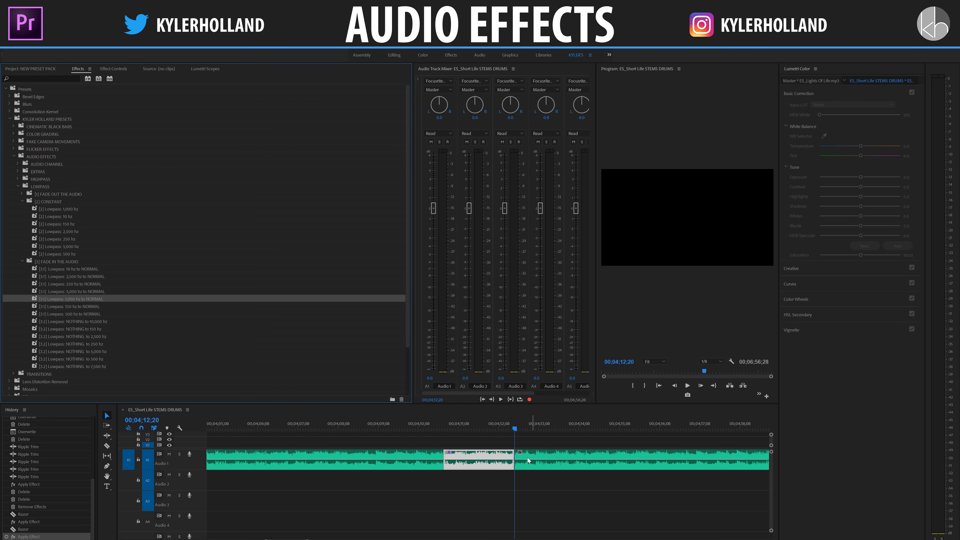
{"action": "left_click", "coordinate": [417, 428]}
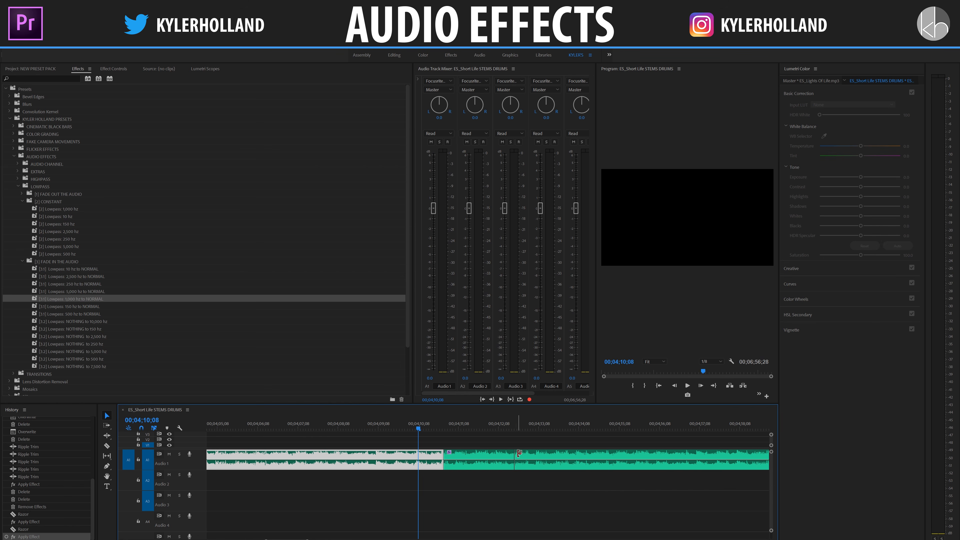
{"action": "left_click", "coordinate": [490, 450]}
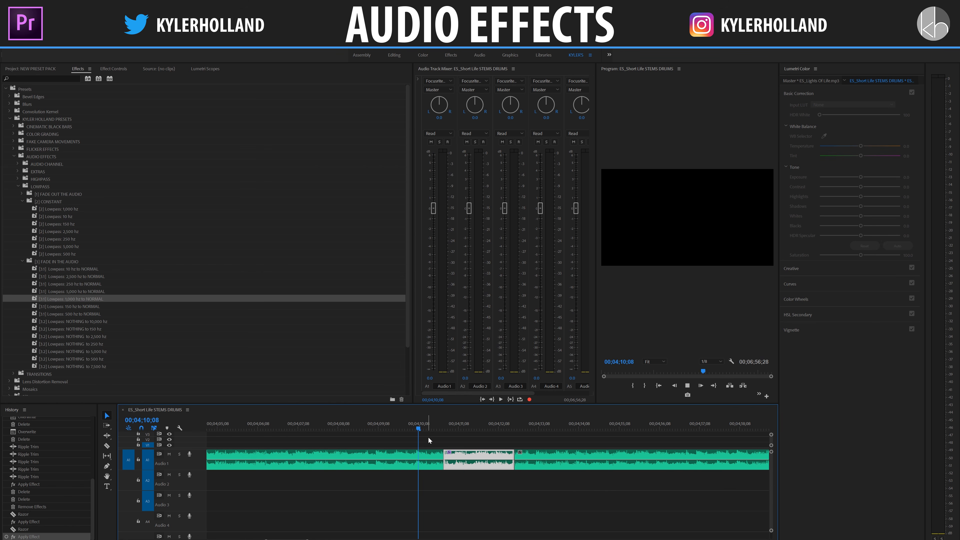
{"action": "key", "text": "space"}
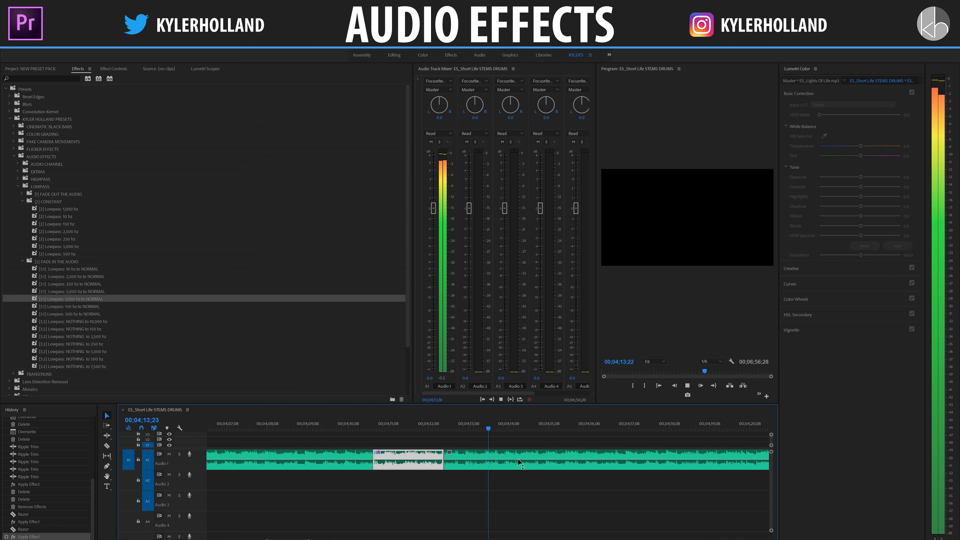
{"action": "key", "text": "space"}
Step: Razor the Audio 1 clip at 00;04;13;21 and again at about 00;04;14;08
{"action": "key", "text": "c"}
{"action": "left_click", "coordinate": [488, 457]}
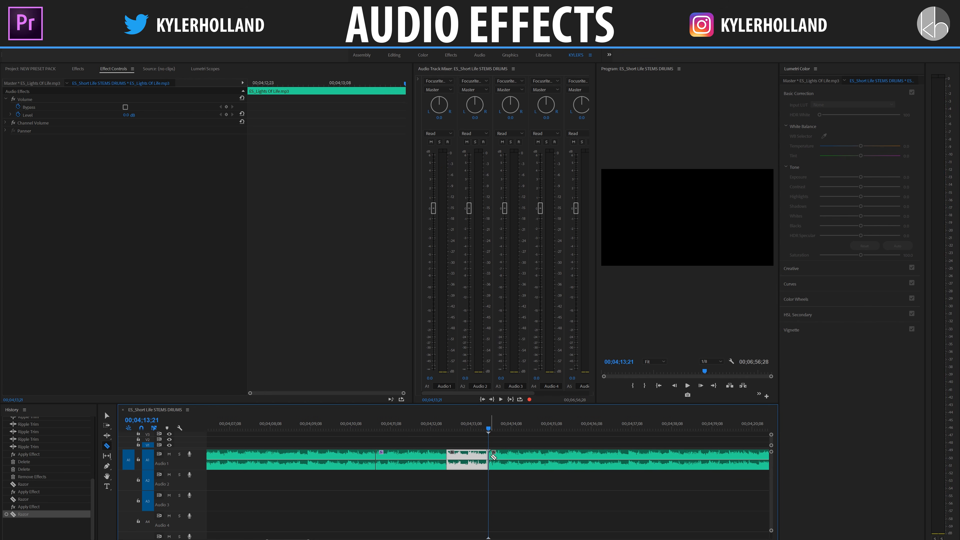
{"action": "left_click", "coordinate": [512, 457]}
{"action": "key", "text": "v"}
Step: Apply the Lowpass: NORMAL to 150 hz preset to the short segment starting at 00;04;13;21 and play from 00;04;12;24
{"action": "left_click", "coordinate": [498, 458]}
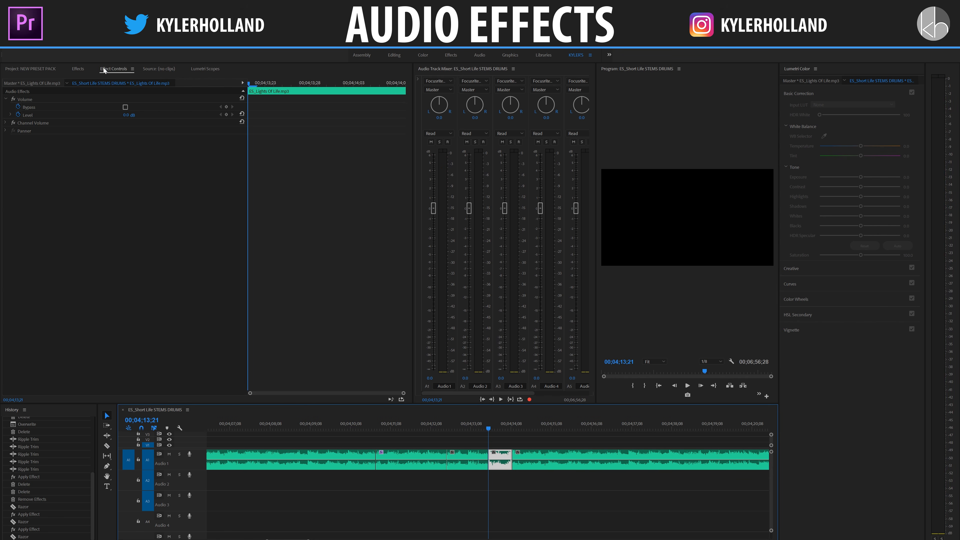
{"action": "left_click", "coordinate": [78, 69]}
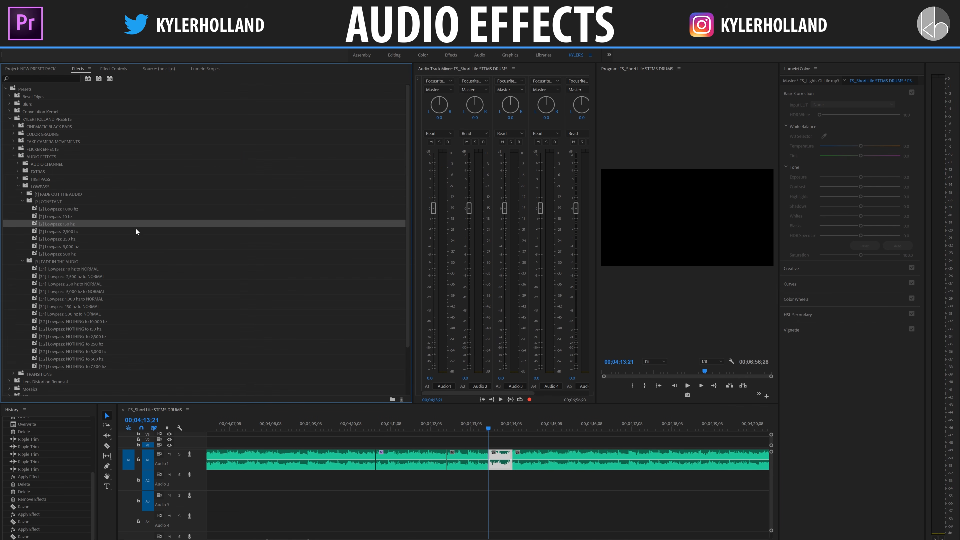
{"action": "double_click", "coordinate": [56, 196]}
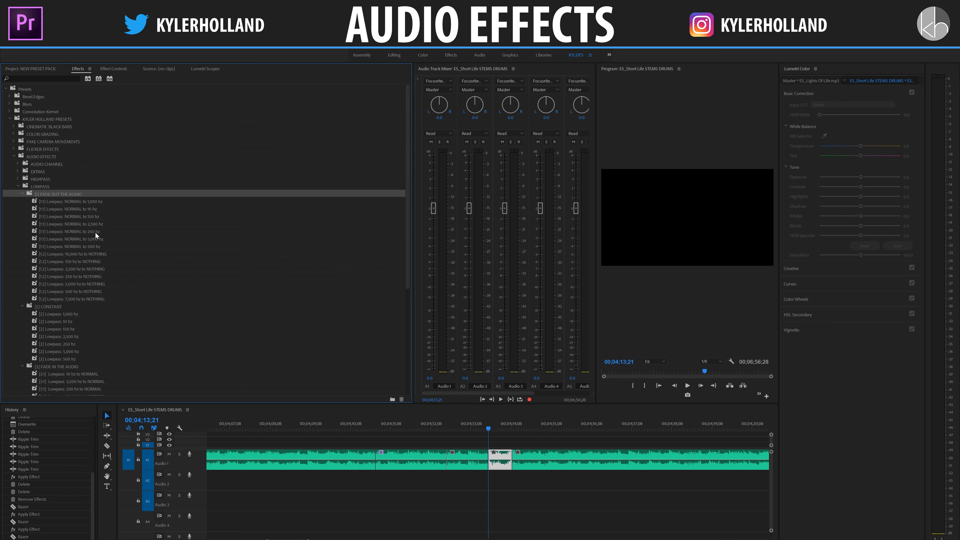
{"action": "left_click", "coordinate": [93, 217]}
{"action": "left_click_drag", "start_coordinate": [82, 216], "coordinate": [498, 456]}
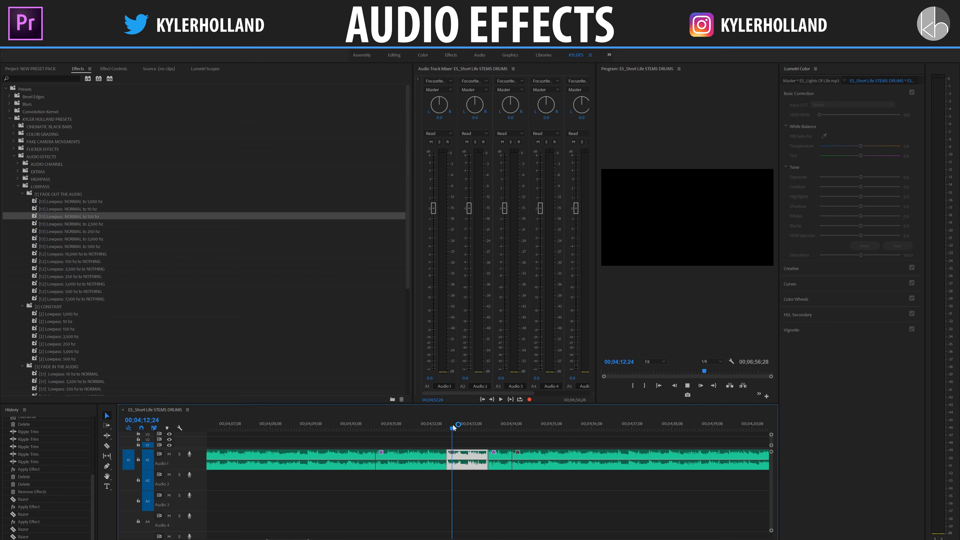
{"action": "key", "text": "space"}
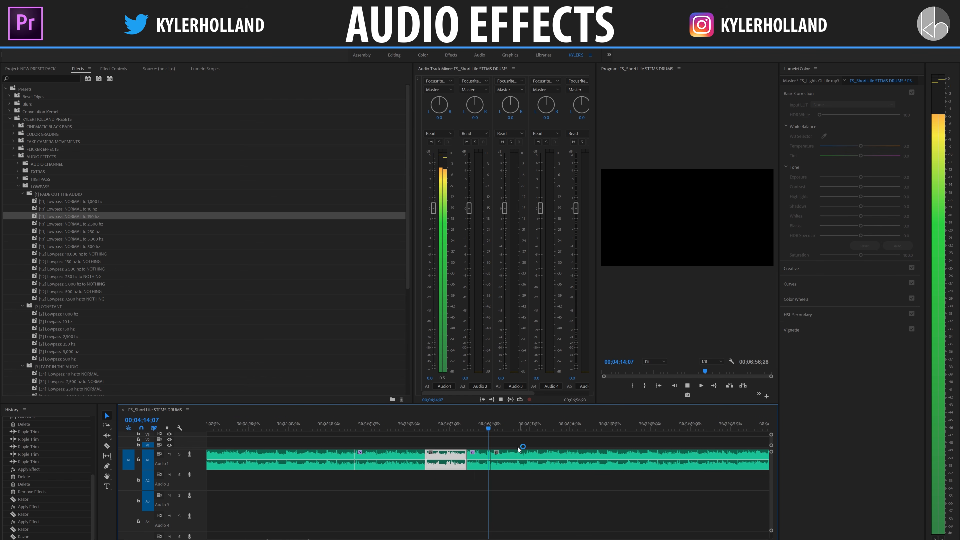
{"action": "key", "text": "space"}
Step: Razor the last Audio 1 segment at about 00;04;16 and apply the constant Lowpass: 150 hz preset to the part before the cut
{"action": "left_click", "coordinate": [499, 453]}
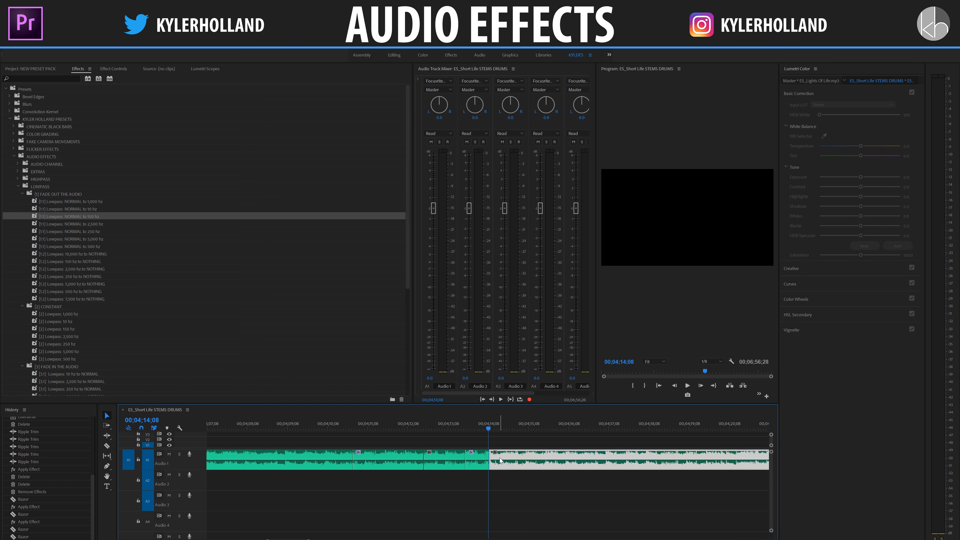
{"action": "left_click", "coordinate": [487, 428]}
{"action": "left_click", "coordinate": [524, 430]}
{"action": "key", "text": "c"}
{"action": "left_click", "coordinate": [558, 455]}
{"action": "key", "text": "v"}
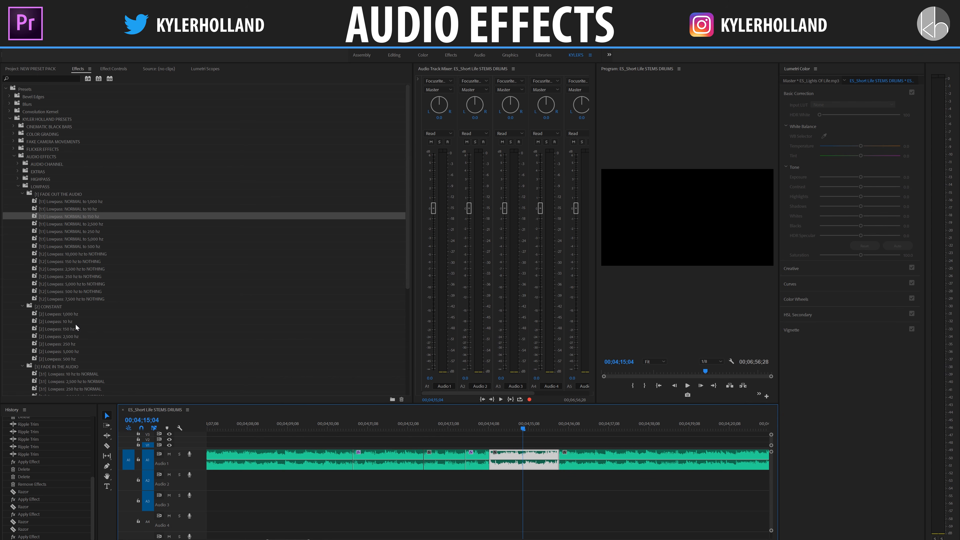
{"action": "left_click_drag", "start_coordinate": [75, 325], "coordinate": [524, 456]}
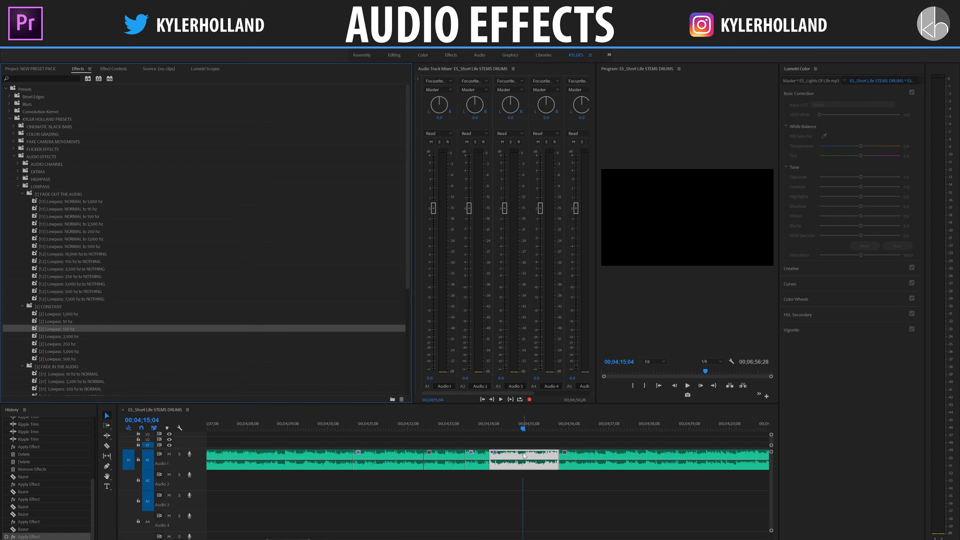
Step: Razor the last Audio 1 segment at about 00;04;16;15 and delete the part after the cut
{"action": "key", "text": "space"}
{"action": "key", "text": "space"}
{"action": "key", "text": "c"}
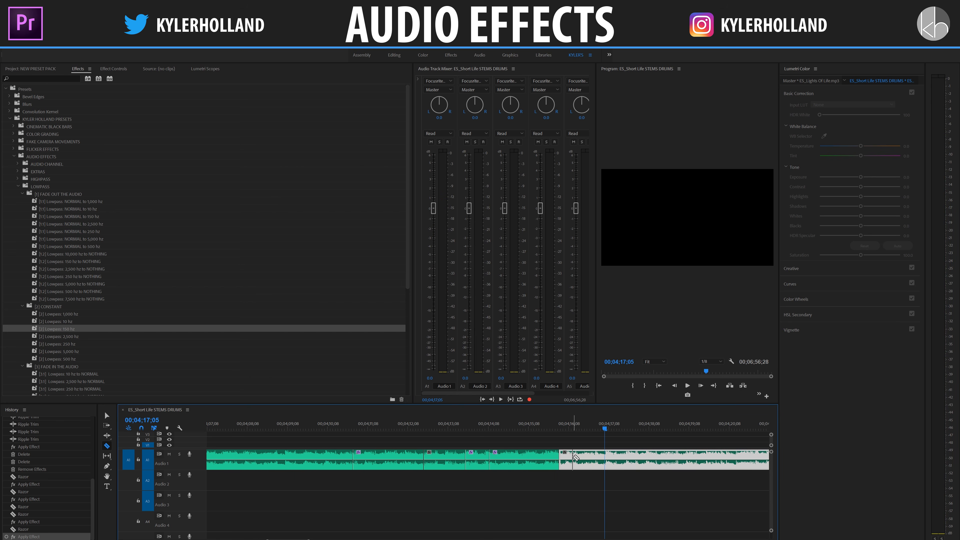
{"action": "left_click", "coordinate": [577, 457]}
{"action": "key", "text": "v"}
{"action": "left_click", "coordinate": [572, 459]}
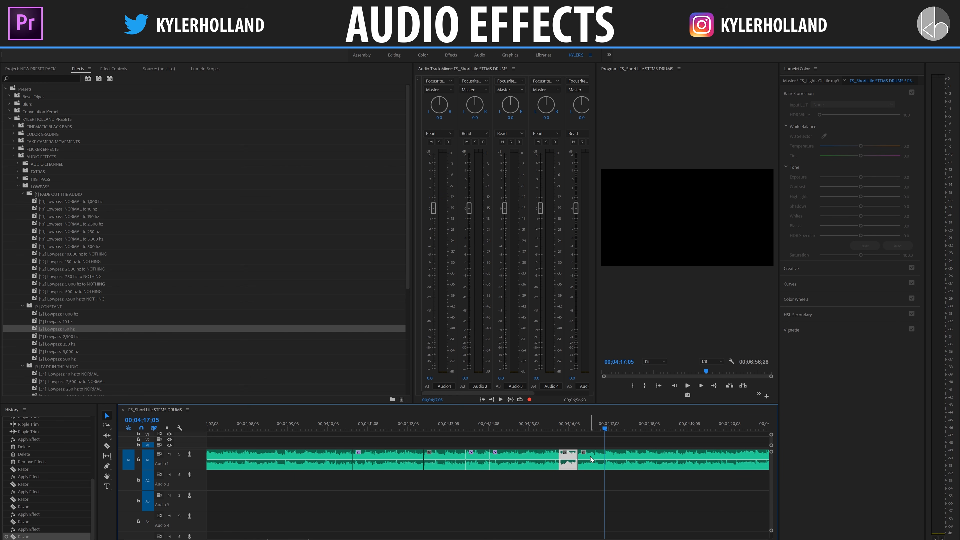
{"action": "left_click", "coordinate": [591, 460]}
{"action": "key", "text": "Delete"}
Step: Apply the Lowpass: 150 hz to NOTHING preset to the final short Audio 1 segment and play from 00;04;10;04
{"action": "left_click", "coordinate": [571, 460]}
{"action": "left_click", "coordinate": [561, 429]}
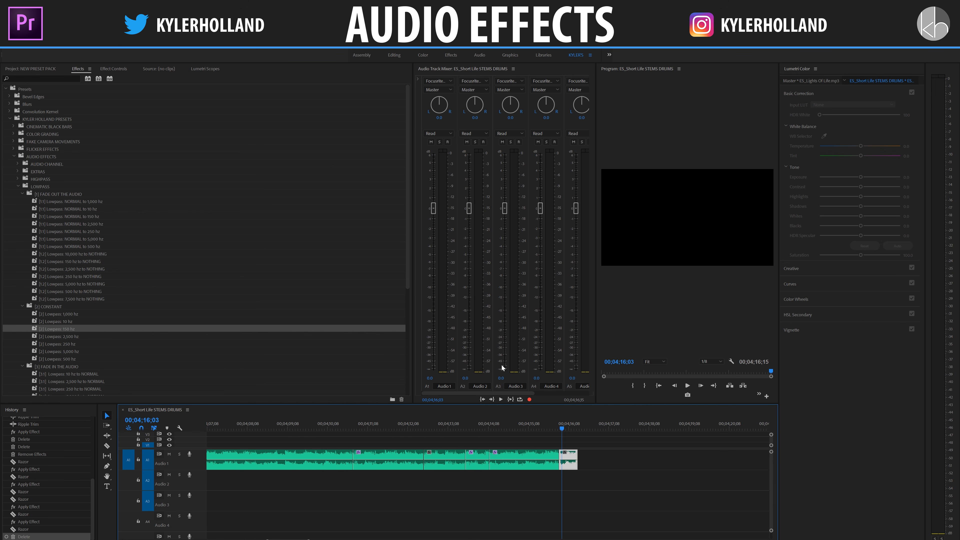
{"action": "scroll", "coordinate": [134, 308], "scroll_direction": "down", "scroll_amount": 1}
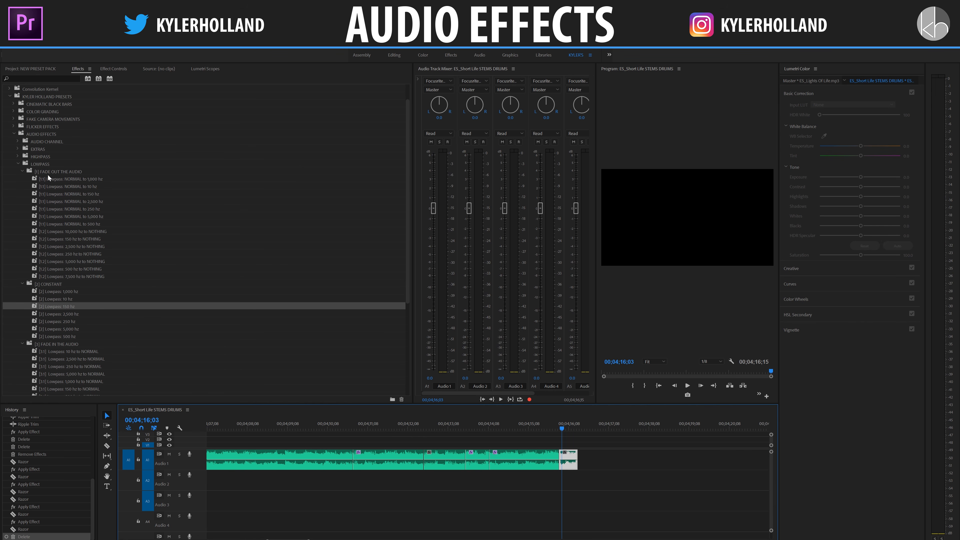
{"action": "left_click", "coordinate": [77, 178]}
{"action": "left_click", "coordinate": [64, 240]}
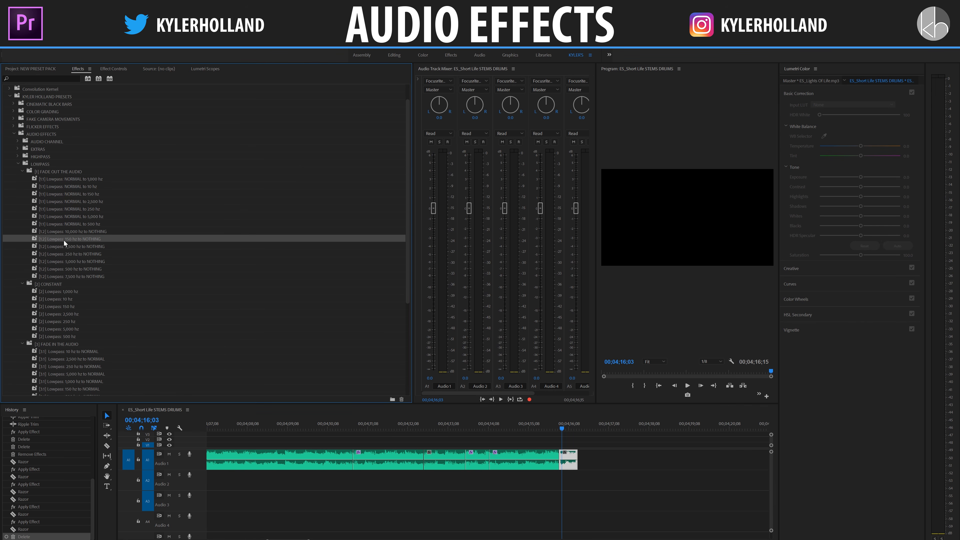
{"action": "left_click_drag", "start_coordinate": [84, 236], "coordinate": [569, 460]}
{"action": "left_click", "coordinate": [323, 424]}
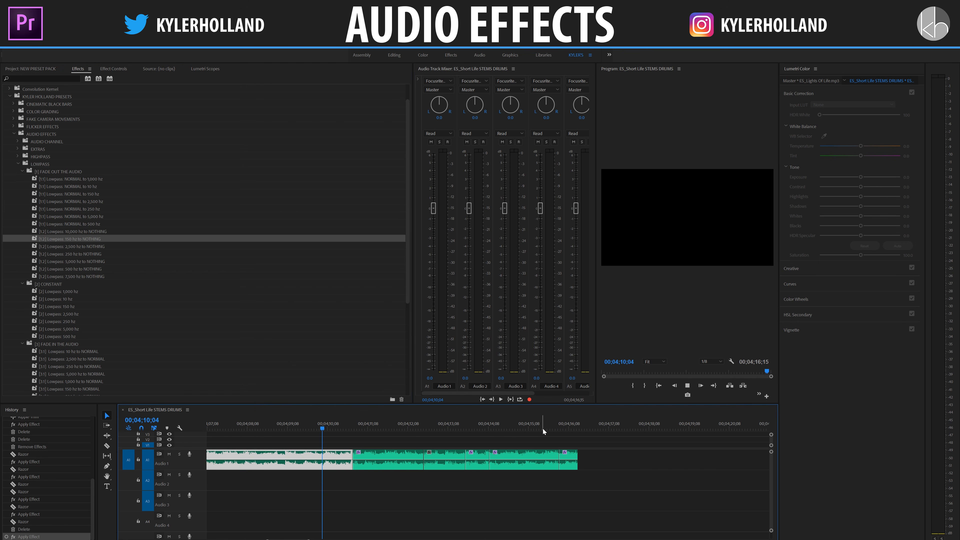
{"action": "key", "text": "space"}
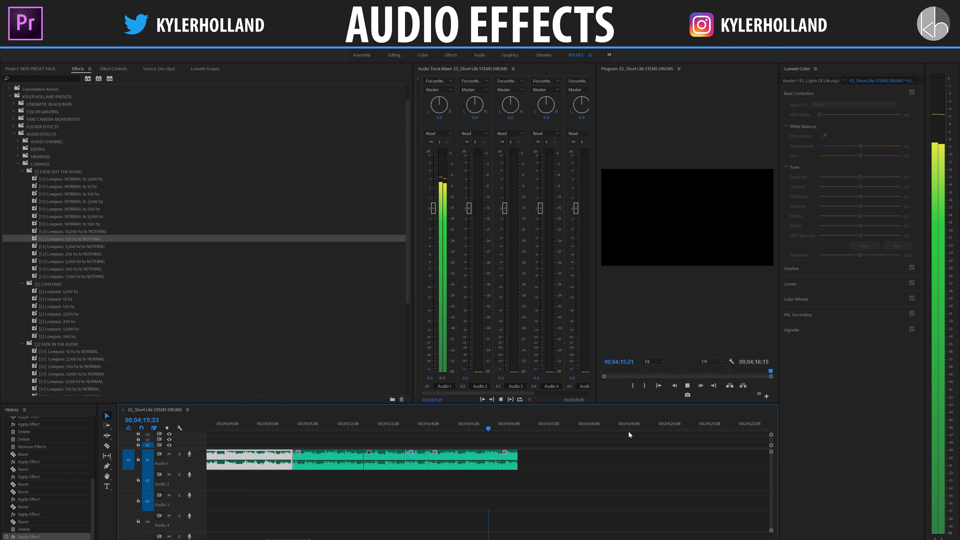
Step: Select all clips in the sequence and delete them to clear the timeline
{"action": "scroll", "coordinate": [628, 430], "scroll_direction": "up", "scroll_amount": 5}
{"action": "left_click_drag", "start_coordinate": [629, 431], "coordinate": [575, 421]}
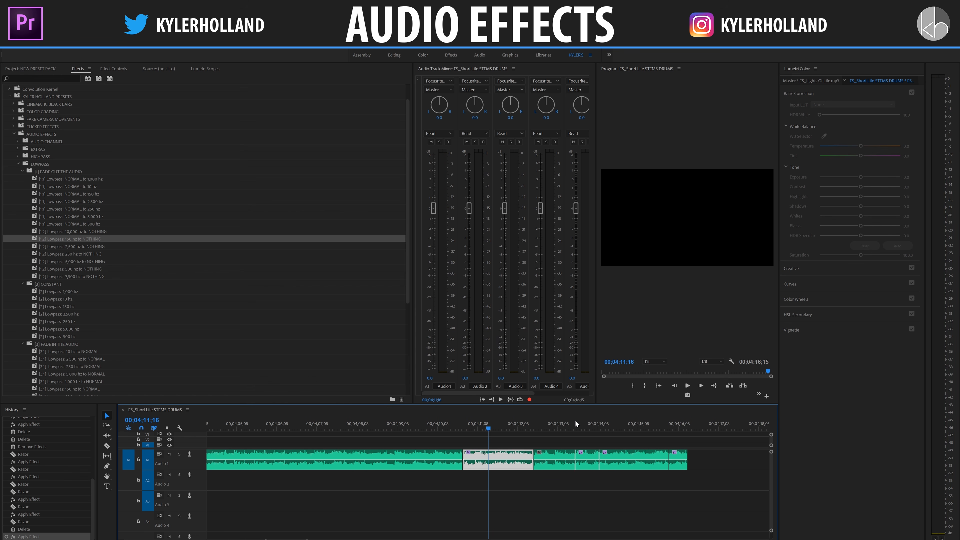
{"action": "key", "text": "minus"}
{"action": "left_click", "coordinate": [575, 421]}
{"action": "key", "text": "ctrl+a"}
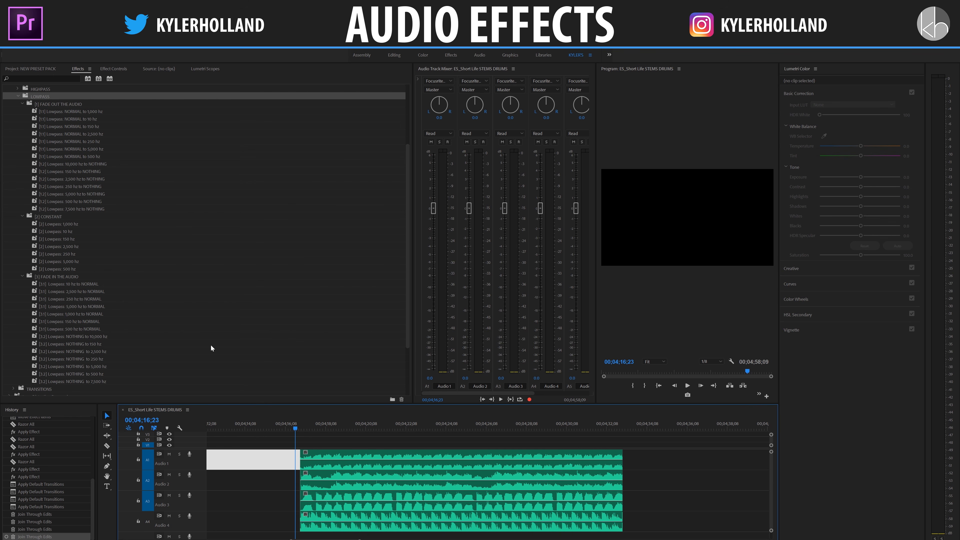
{"action": "left_click", "coordinate": [371, 438]}
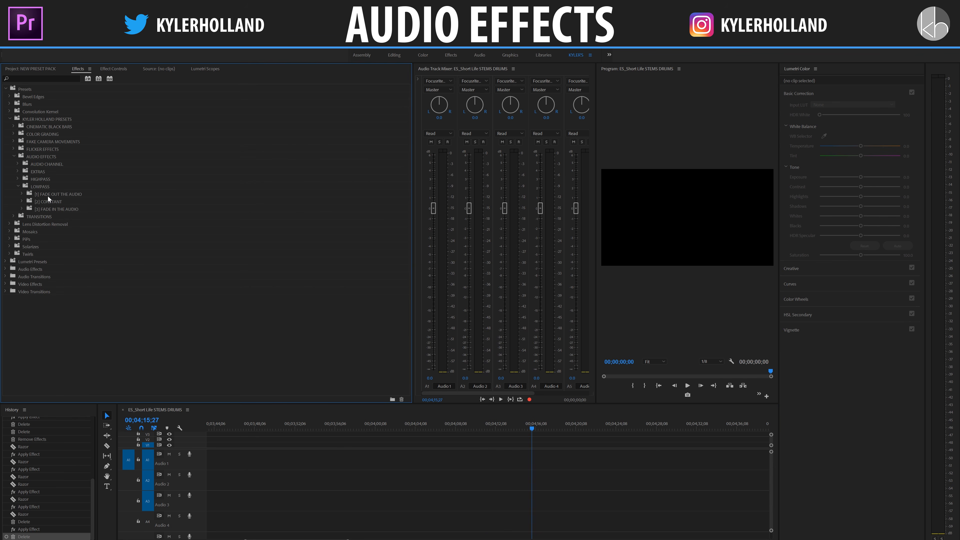
Step: Review the Lowpass preset subfolders, expanding FADE IN THE AUDIO and CONSTANT to examine their presets
{"action": "left_click", "coordinate": [47, 195]}
{"action": "left_click", "coordinate": [59, 202]}
{"action": "left_click", "coordinate": [71, 208]}
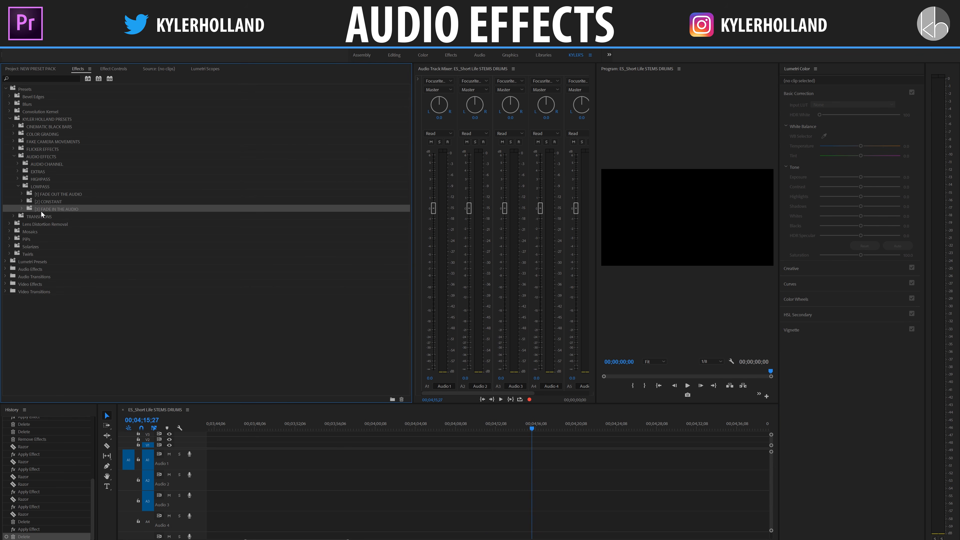
{"action": "left_click", "coordinate": [22, 208]}
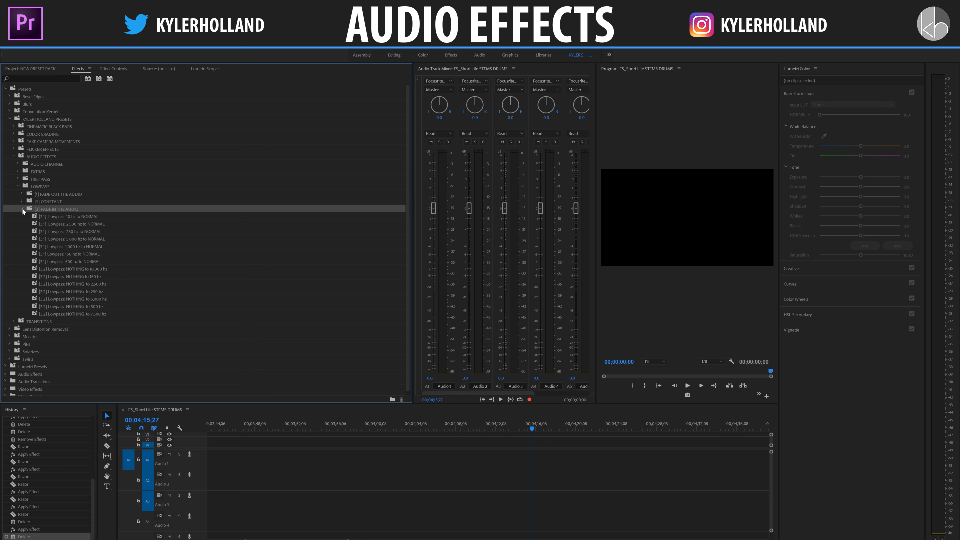
{"action": "left_click", "coordinate": [82, 237]}
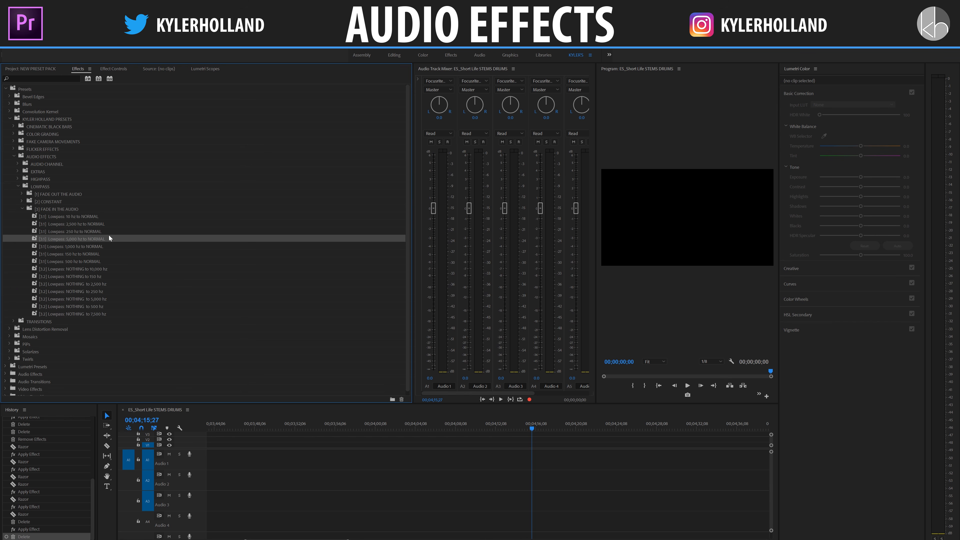
{"action": "left_click", "coordinate": [21, 201]}
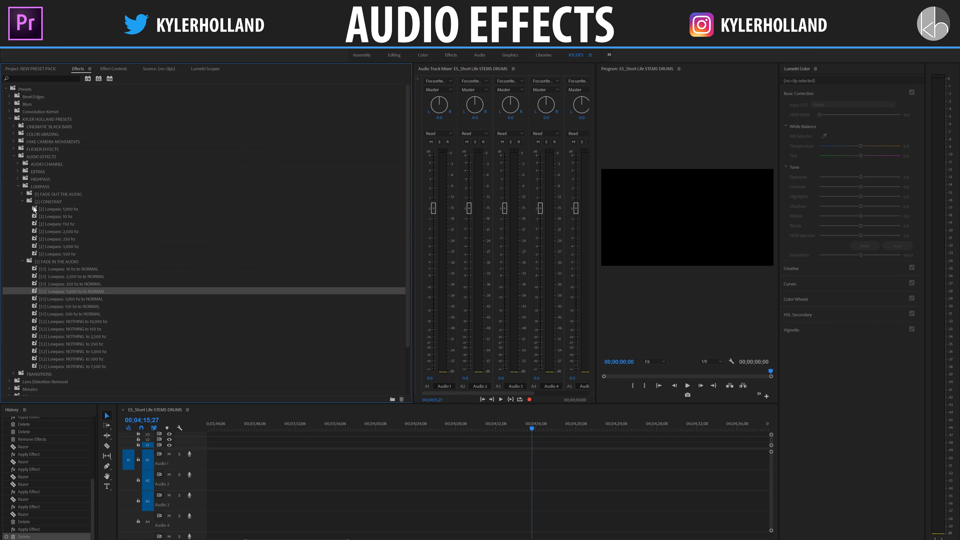
{"action": "left_click", "coordinate": [62, 202]}
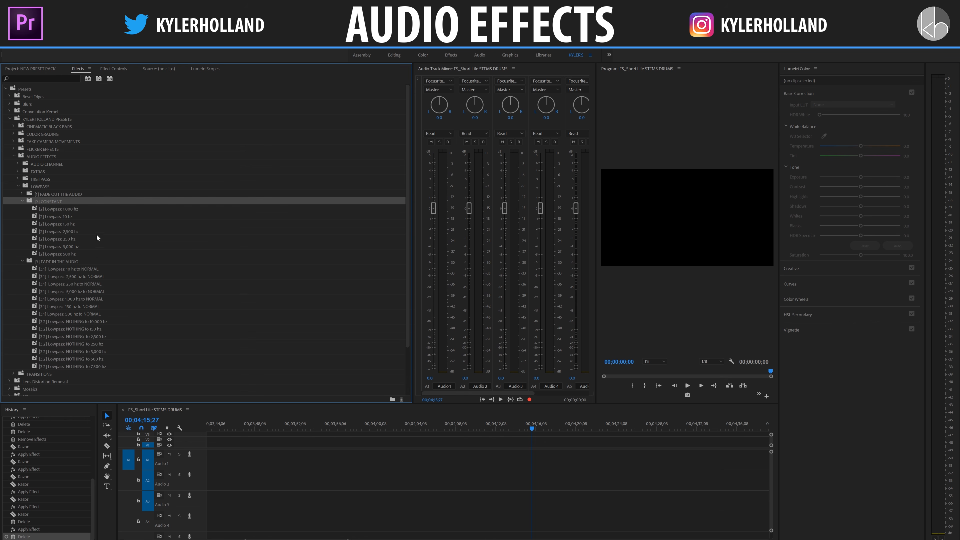
Step: Save the project, collapse the LOWPASS folder and expand the EXTRAS, AUDIO CHANNEL and HIGHPASS preset folders
{"action": "left_click", "coordinate": [17, 187]}
{"action": "left_click", "coordinate": [18, 171]}
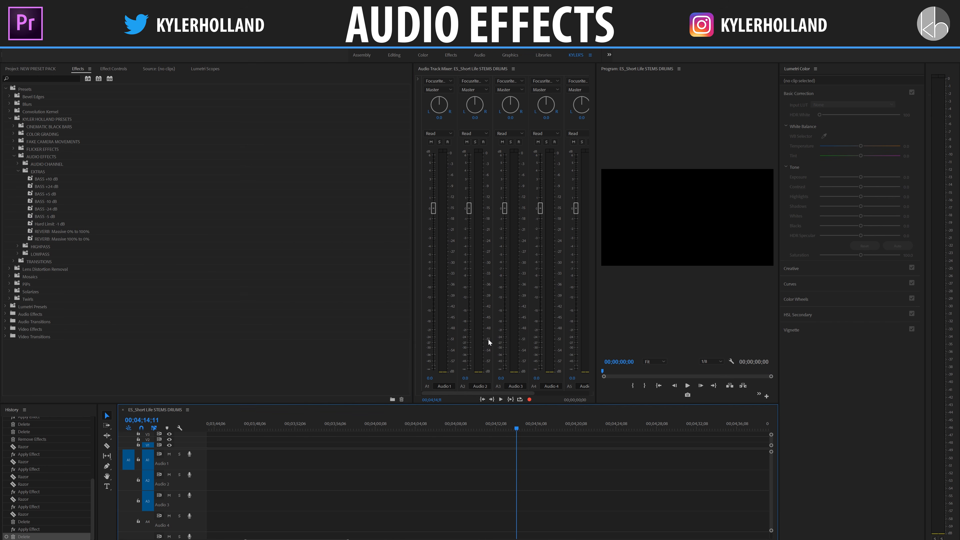
{"action": "key", "text": "ctrl+s"}
{"action": "left_click", "coordinate": [17, 164]}
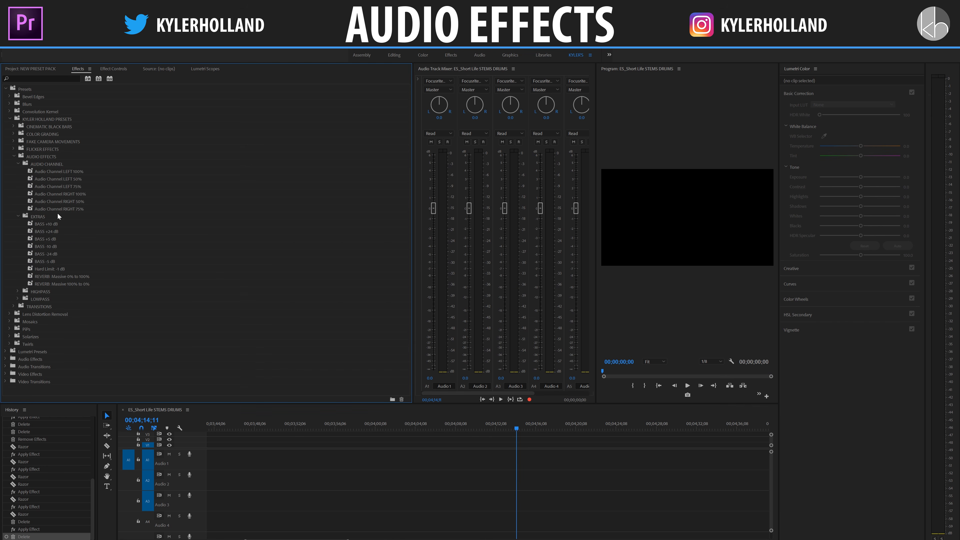
{"action": "left_click", "coordinate": [17, 291]}
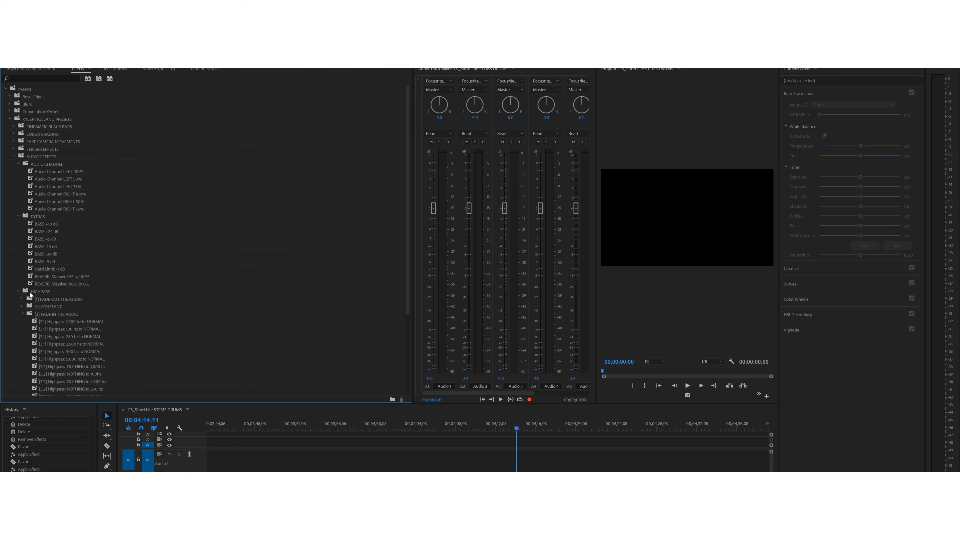